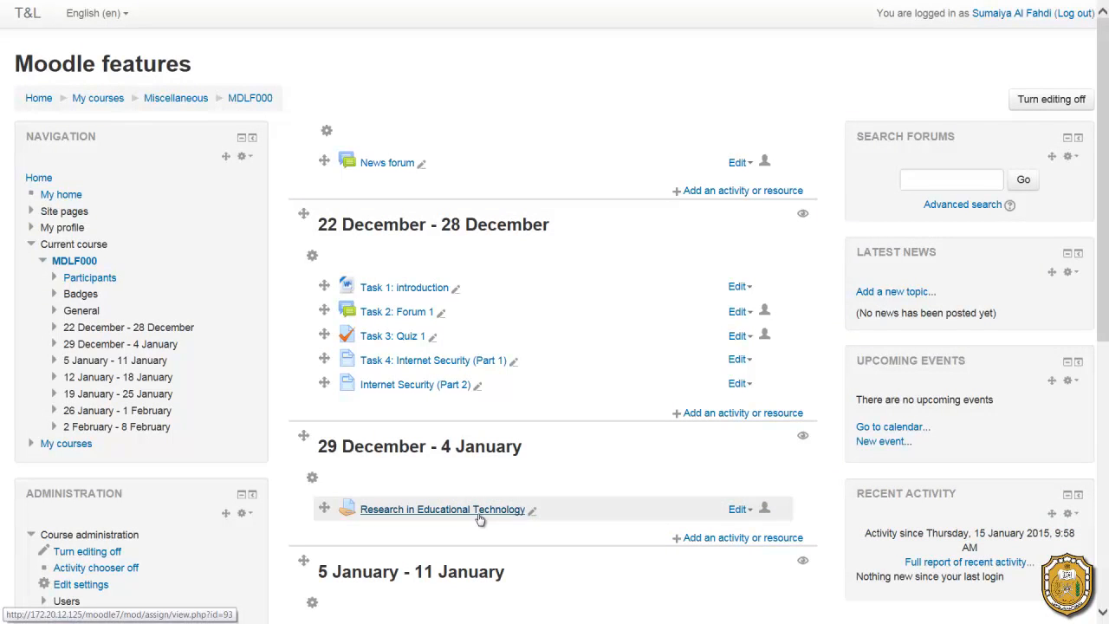
# Step: Review the access restriction types offered in the Research in Educational Technology assignment's settings, and return to the MDLF000 course page without adding one
pyautogui.click(740, 512)
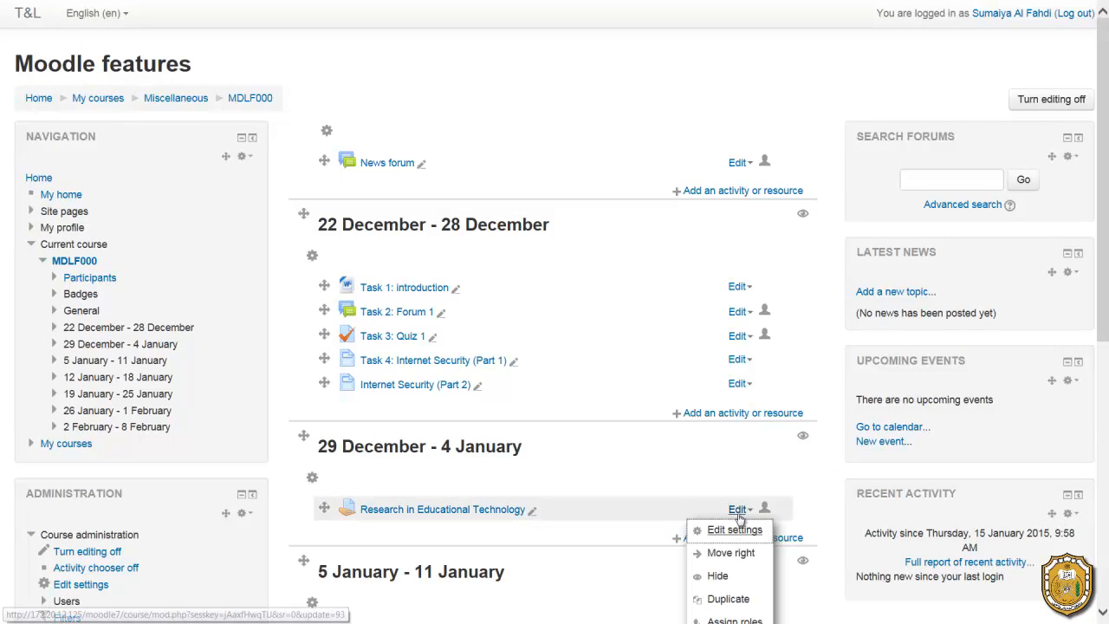
pyautogui.click(739, 528)
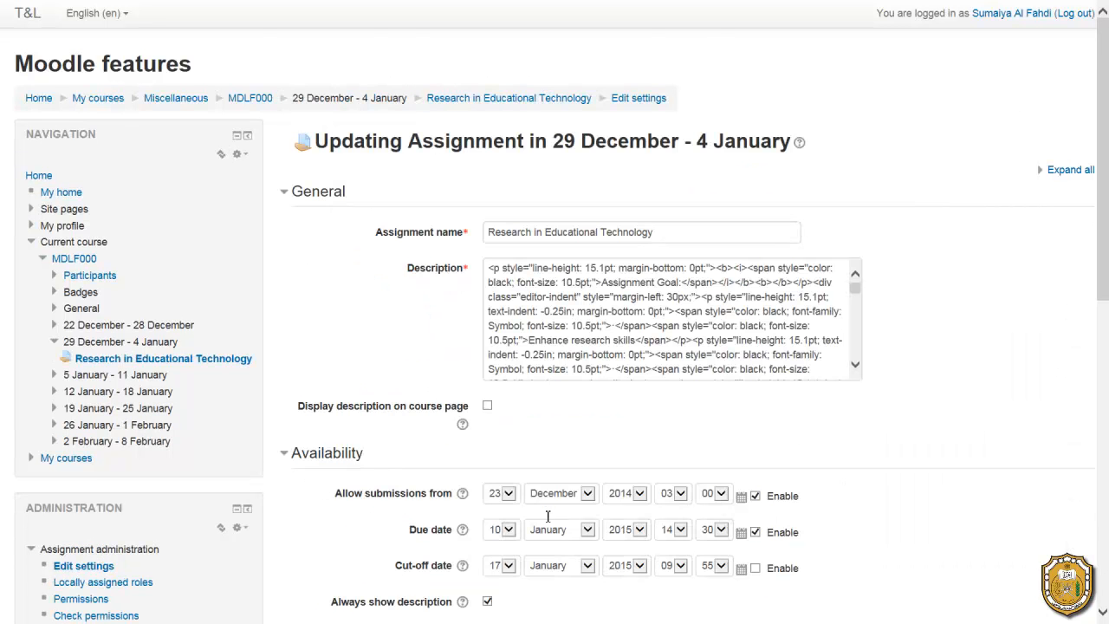
pyautogui.scroll(-5, 548, 520)
pyautogui.scroll(-2, 547, 518)
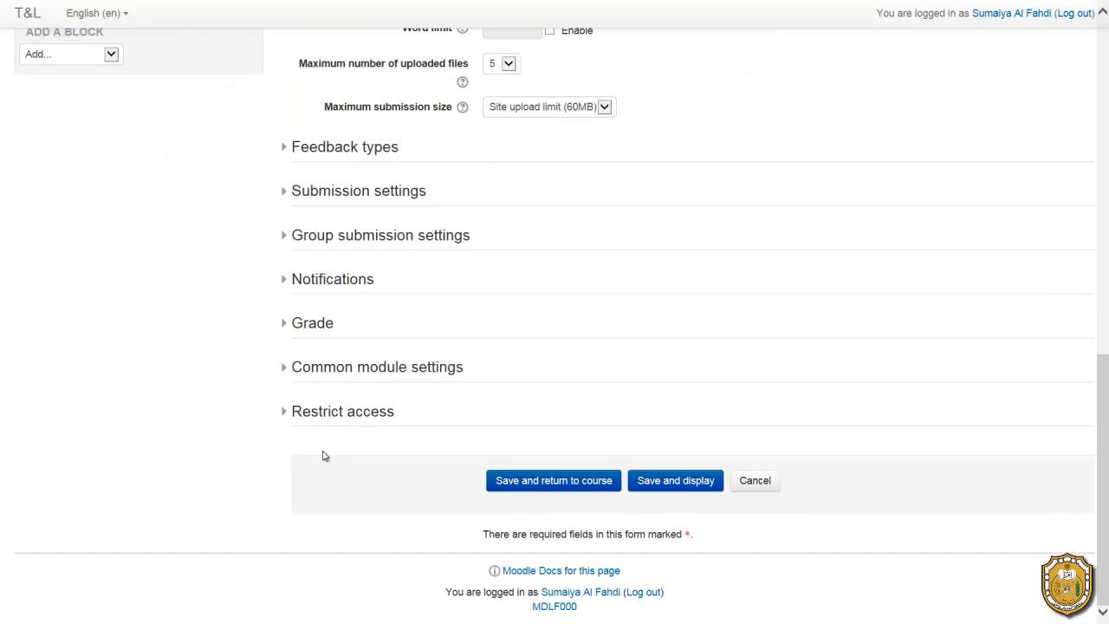
pyautogui.click(352, 416)
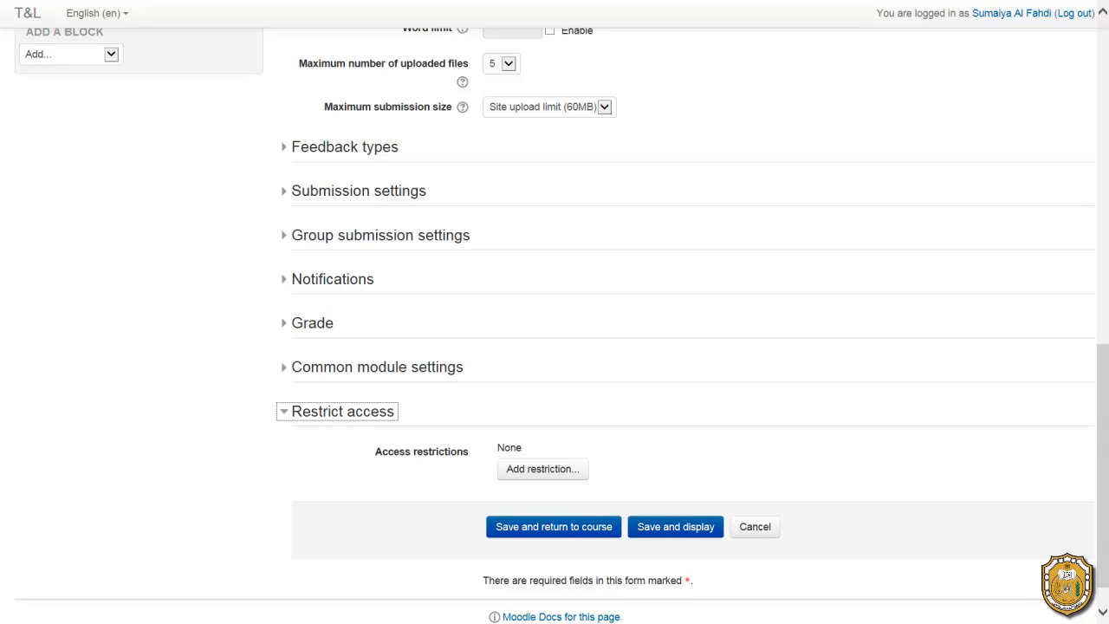
pyautogui.click(541, 470)
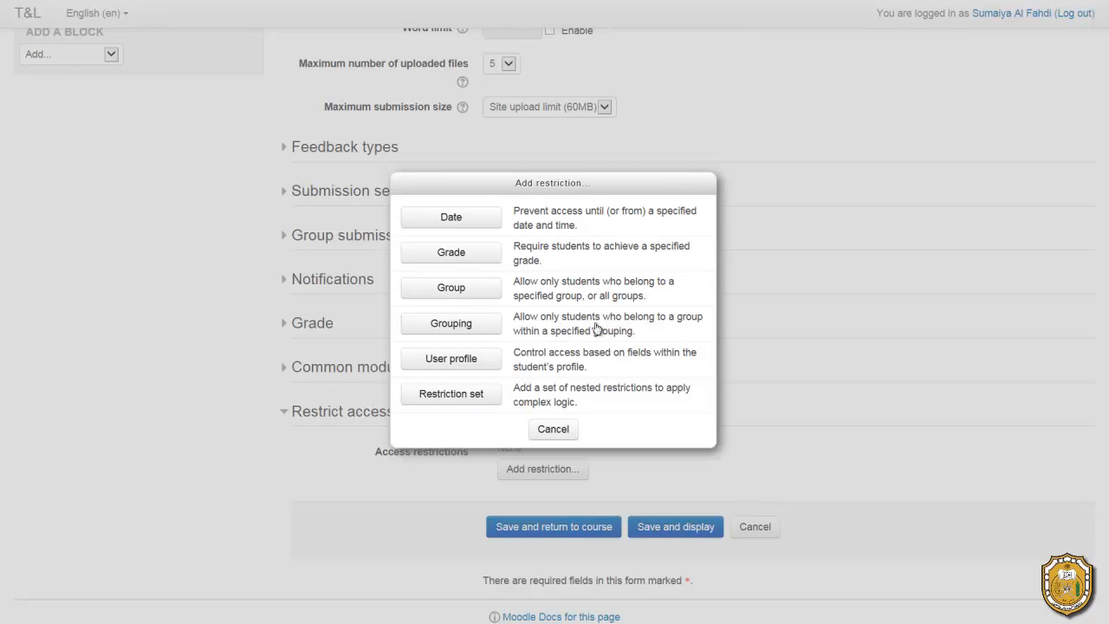
pyautogui.click(552, 429)
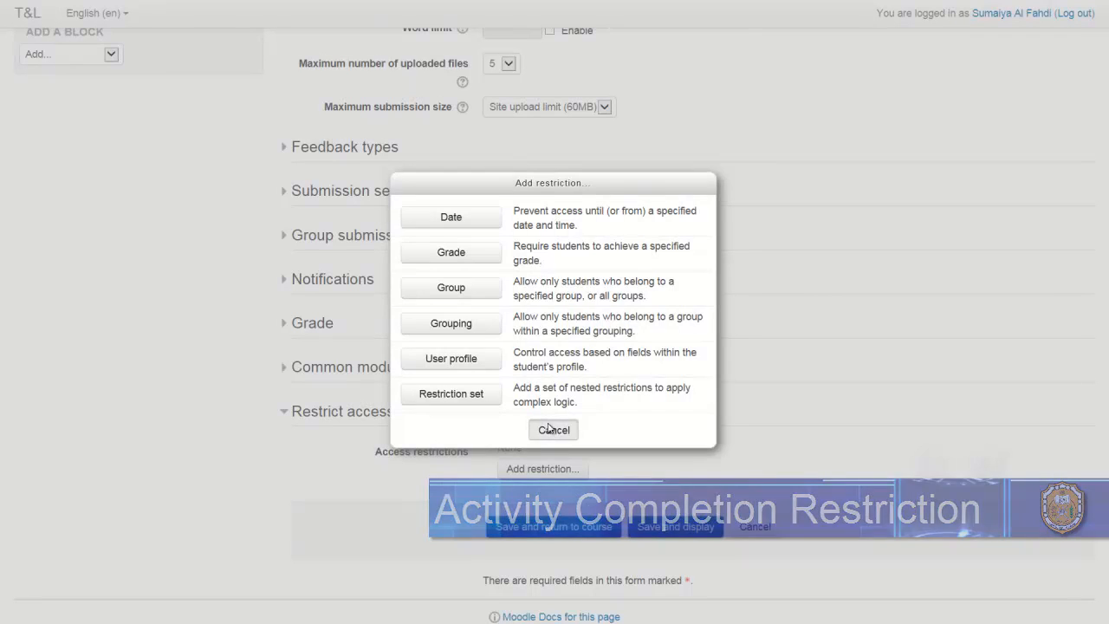
pyautogui.scroll(5, 488, 470)
pyautogui.scroll(5, 487, 472)
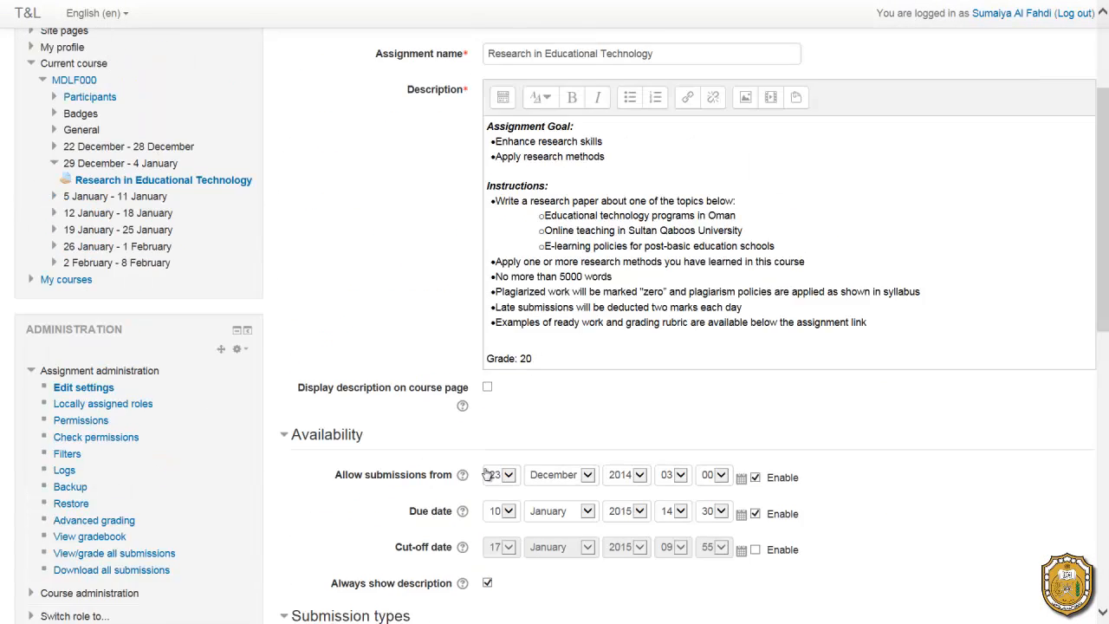
pyautogui.click(260, 99)
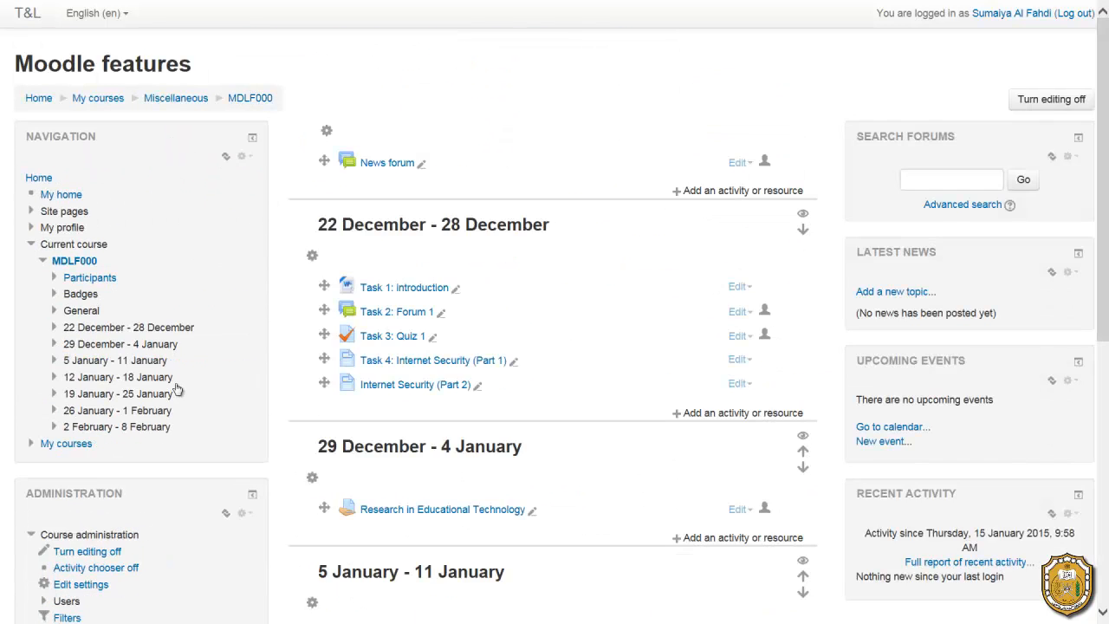
# Step: Enable completion tracking in the course settings and save the changes
pyautogui.scroll(-4, 176, 389)
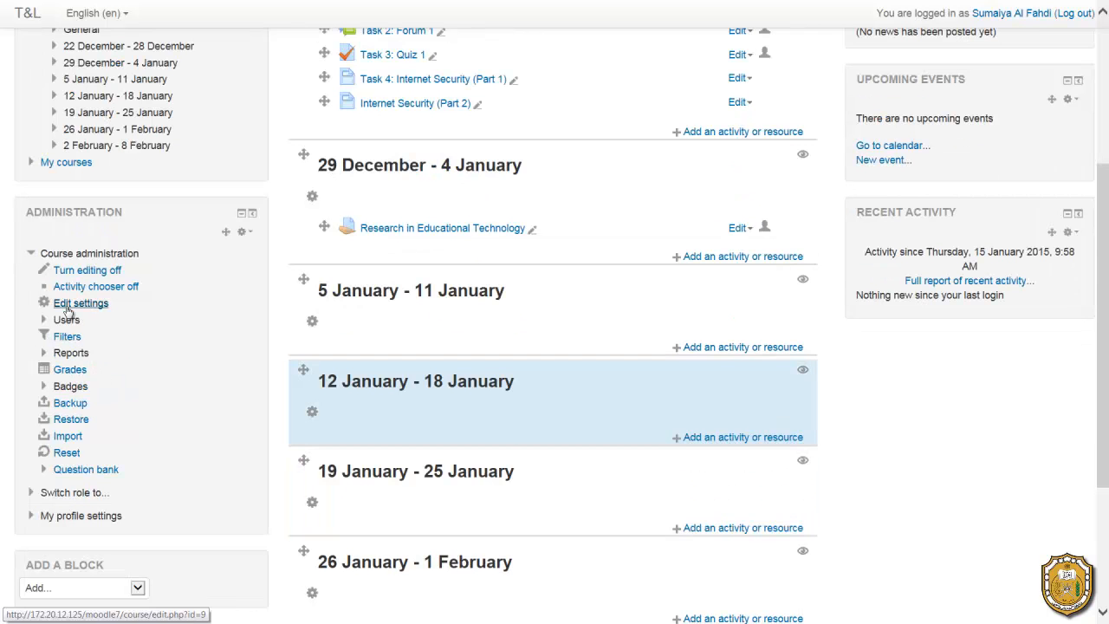
pyautogui.click(66, 307)
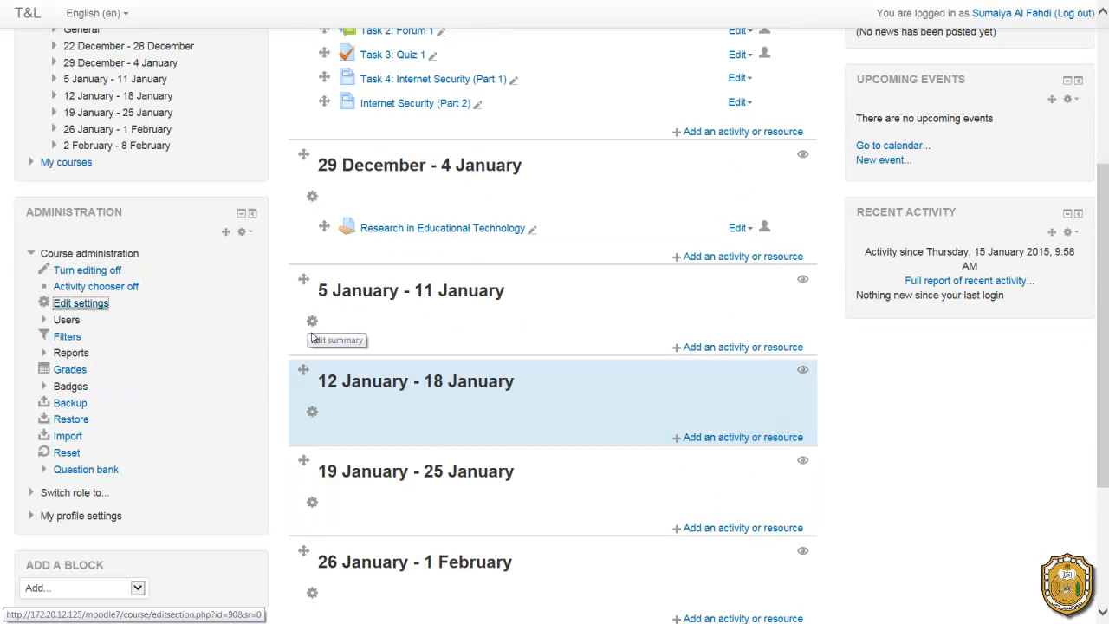
pyautogui.scroll(-10, 424, 440)
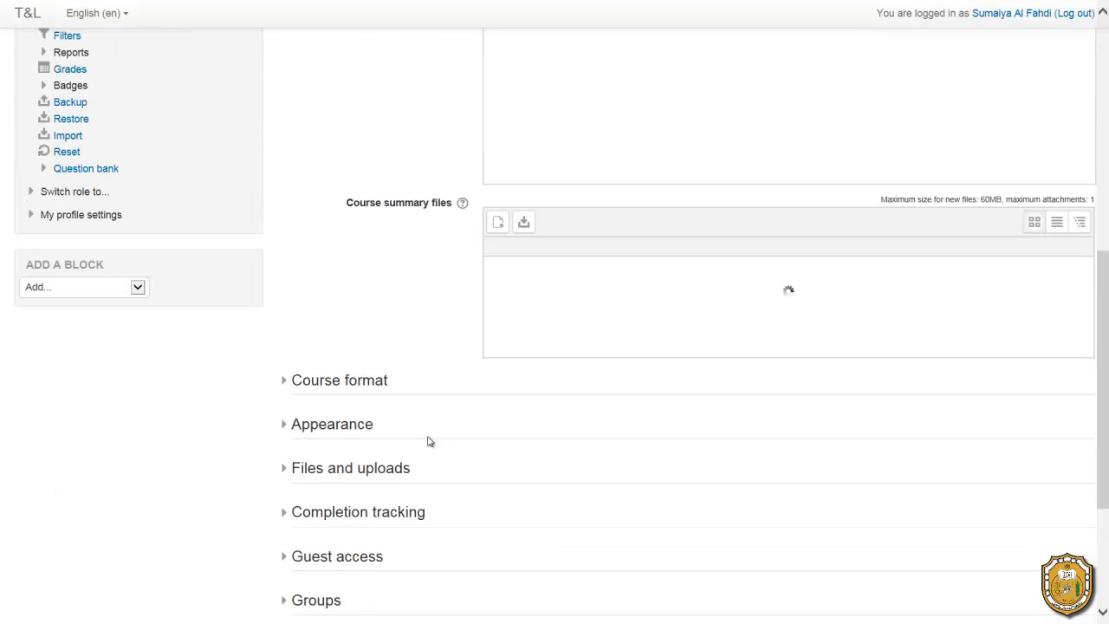
pyautogui.click(373, 324)
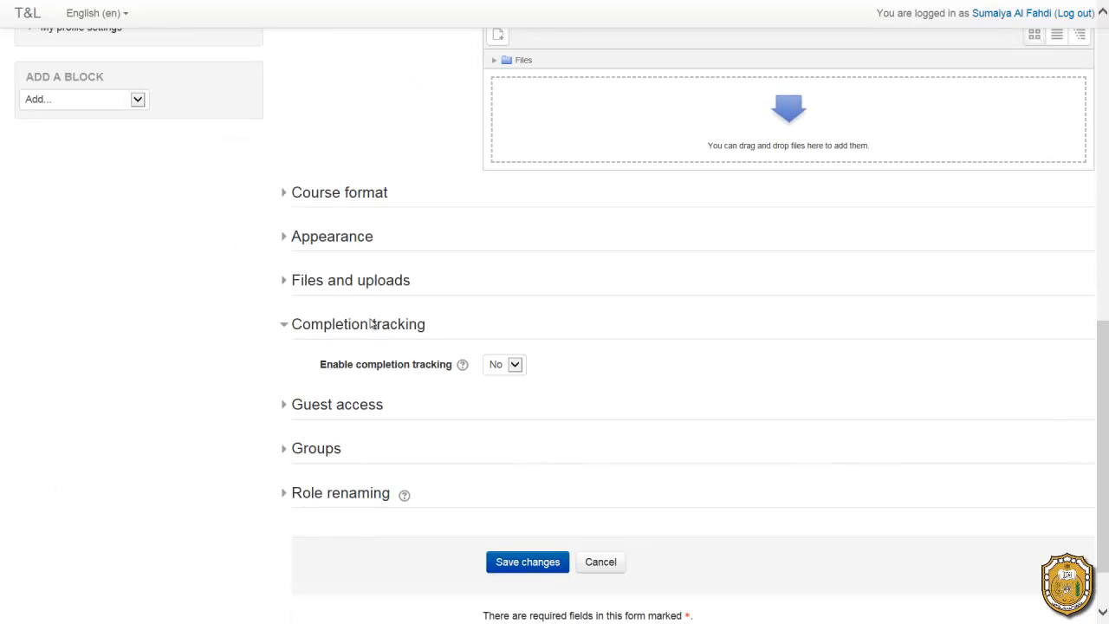
pyautogui.click(497, 364)
pyautogui.click(501, 376)
pyautogui.click(529, 568)
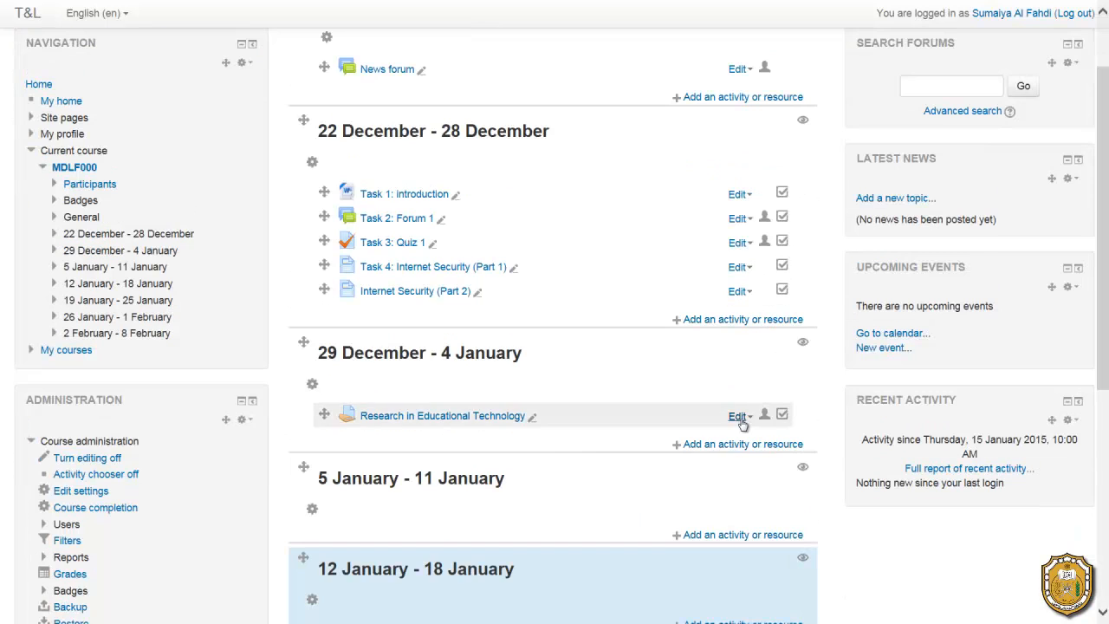
# Step: Add an activity completion restriction based on Task 2: Forum 1 to the Research in Educational Technology assignment
pyautogui.click(738, 417)
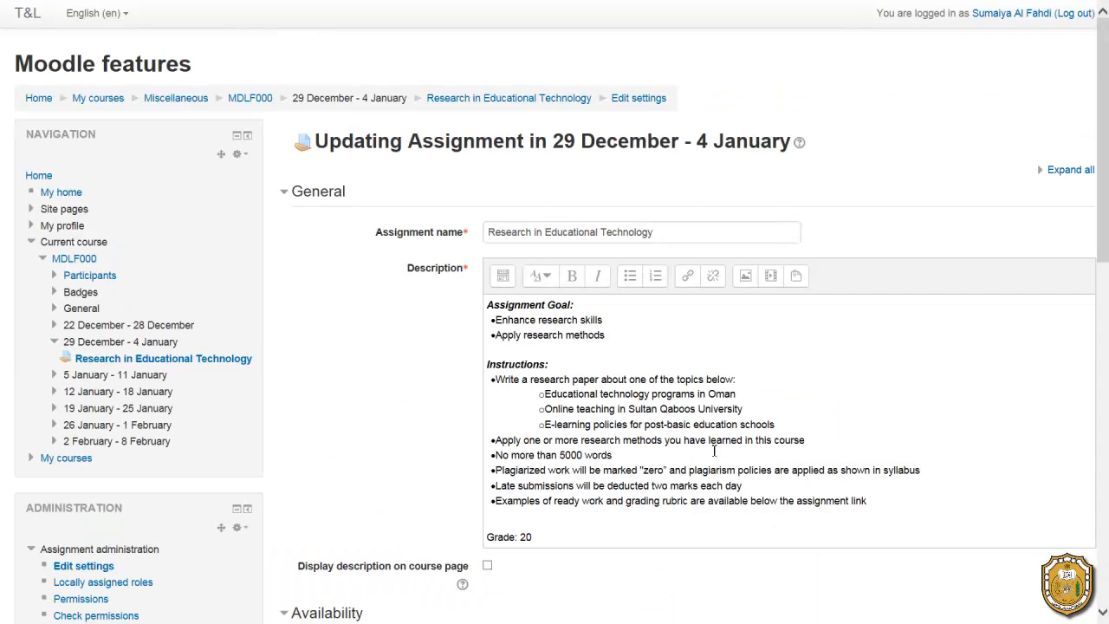
pyautogui.scroll(-9, 587, 473)
pyautogui.scroll(-2, 587, 472)
pyautogui.click(310, 368)
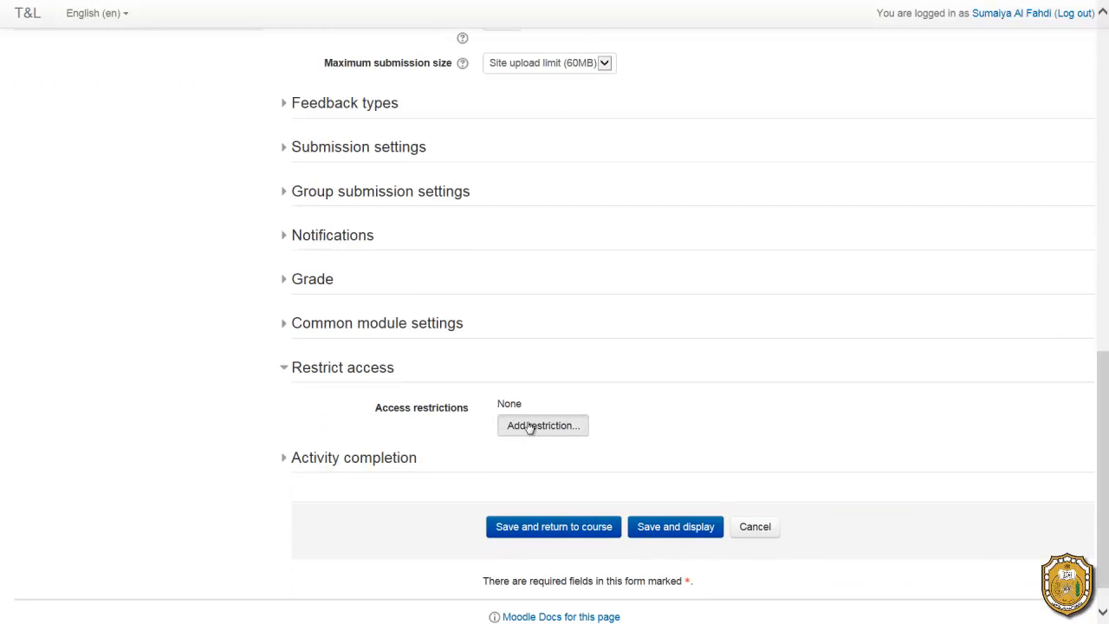
pyautogui.click(531, 427)
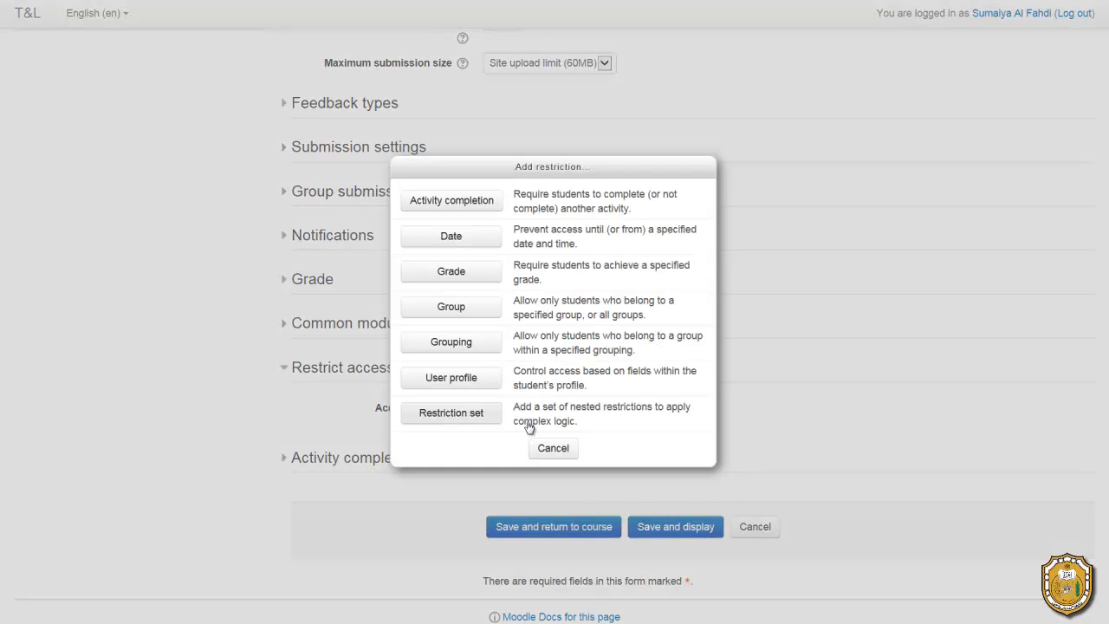
pyautogui.click(473, 201)
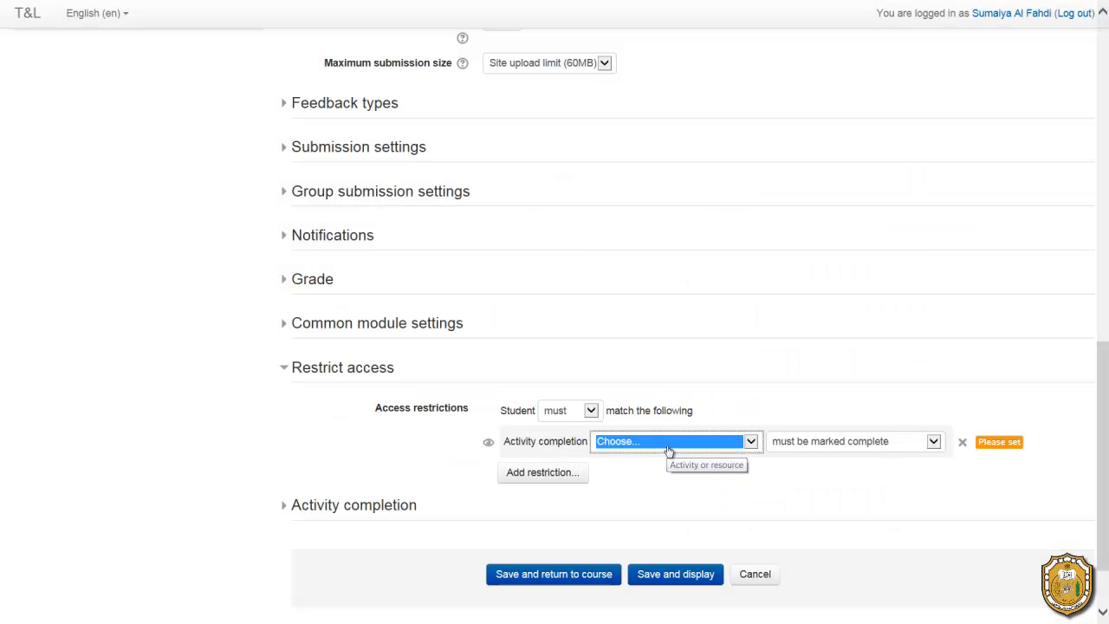
pyautogui.click(669, 443)
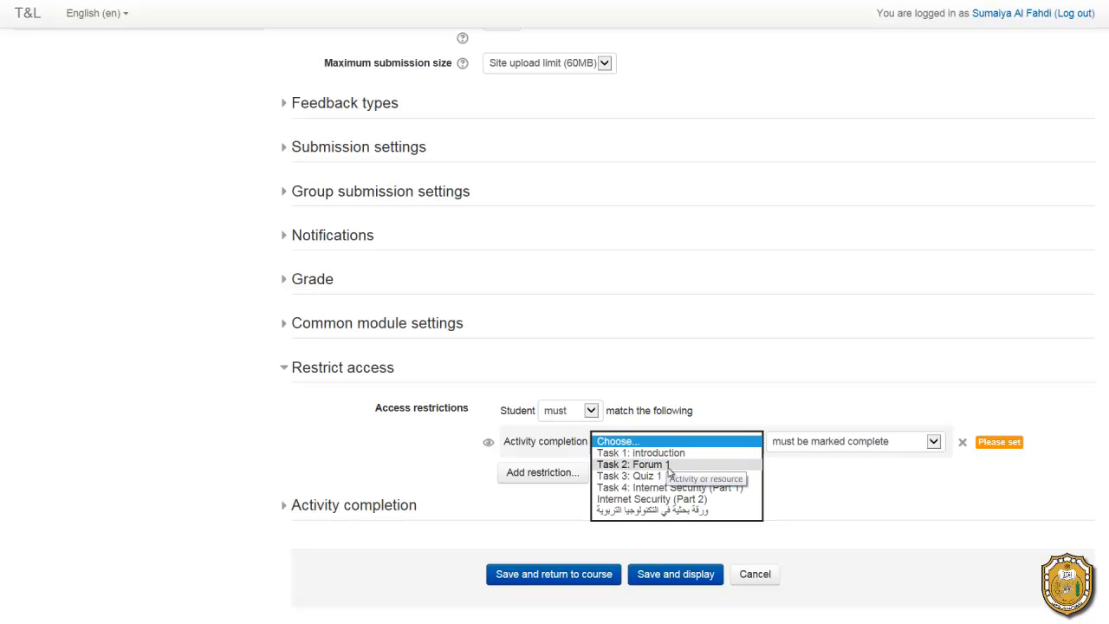
pyautogui.click(667, 467)
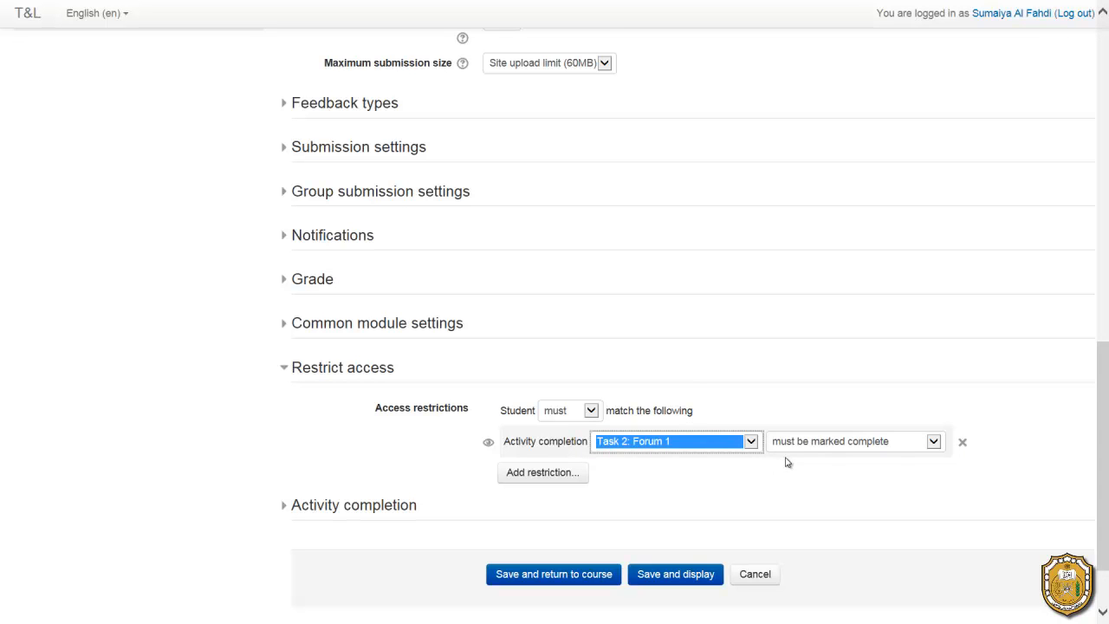
# Step: Try the not marked complete, pass grade and fail grade conditions for the Task 2: Forum 1 restriction, and return to the course without saving
pyautogui.click(843, 444)
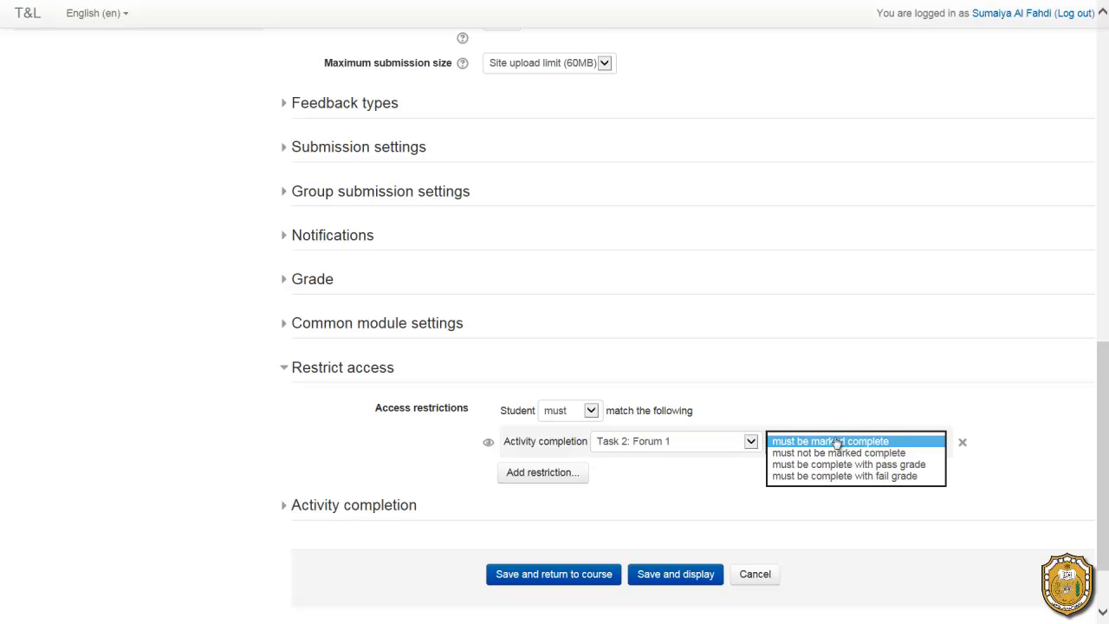
pyautogui.click(836, 442)
pyautogui.click(838, 443)
pyautogui.click(825, 454)
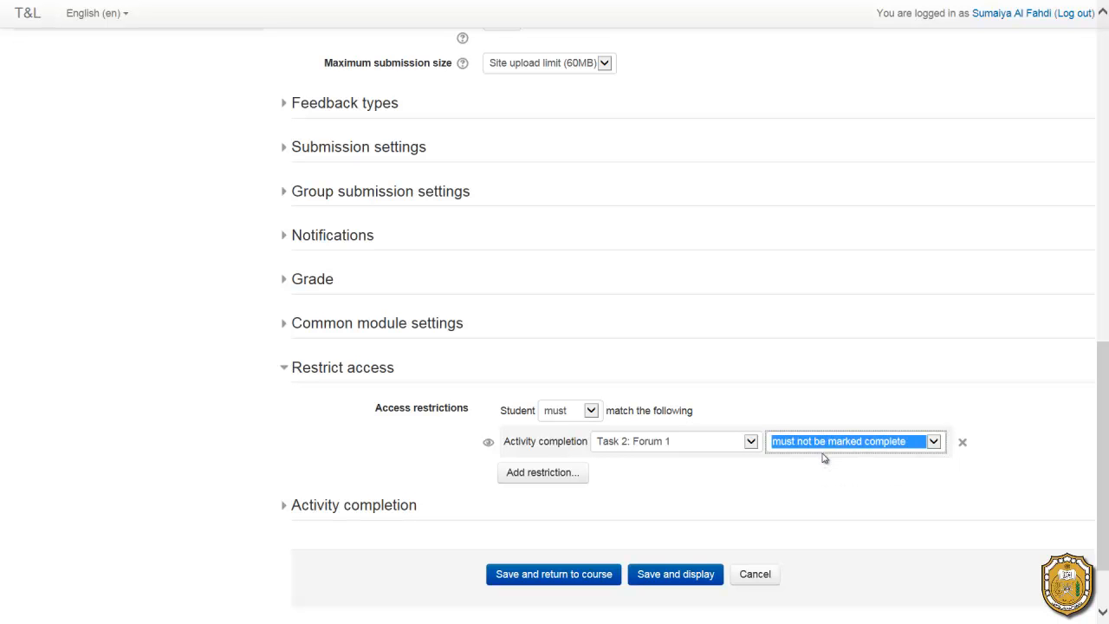
pyautogui.click(830, 445)
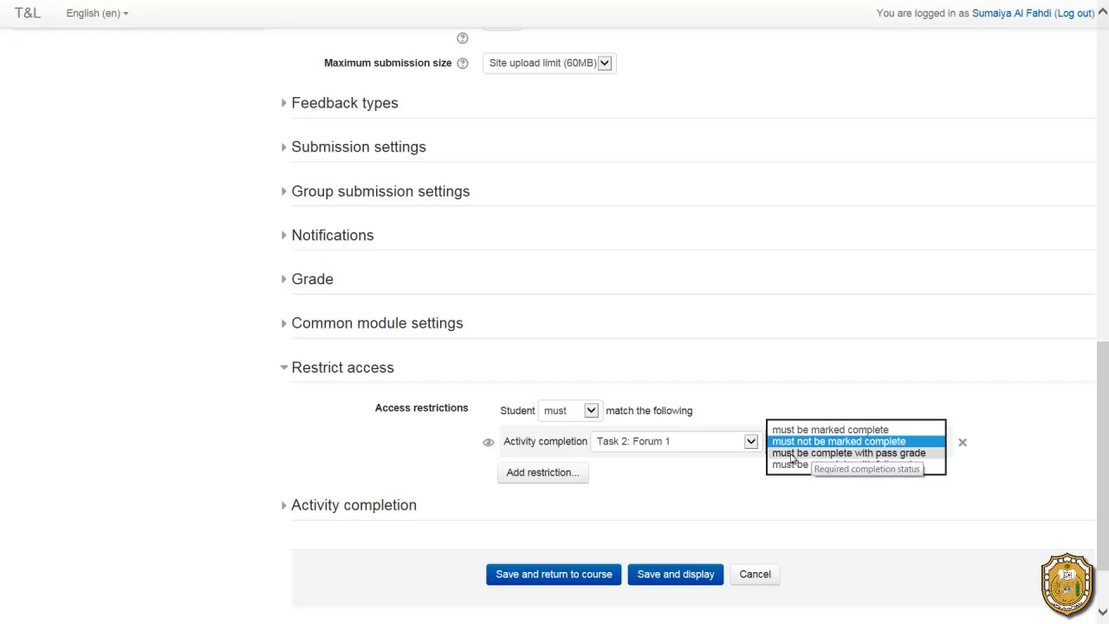
pyautogui.click(861, 454)
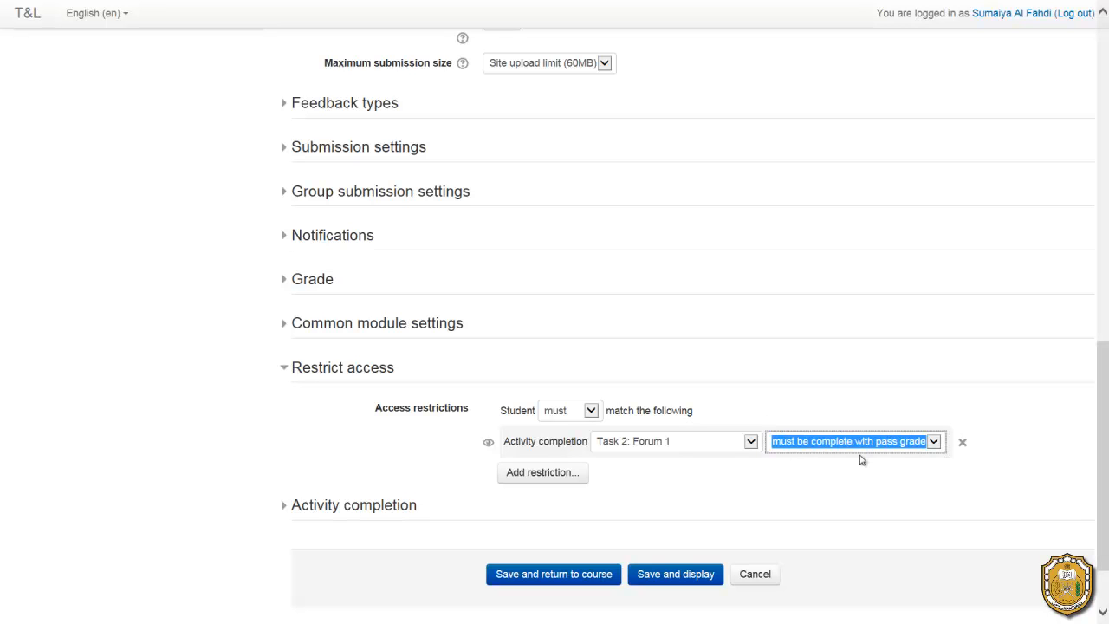
pyautogui.click(871, 448)
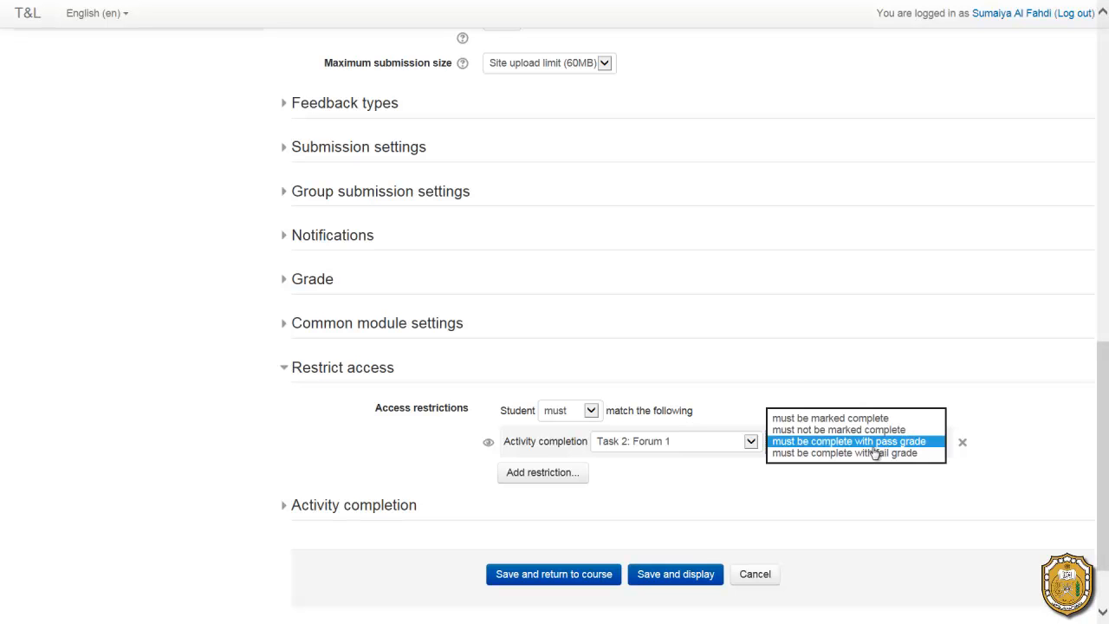
pyautogui.click(867, 454)
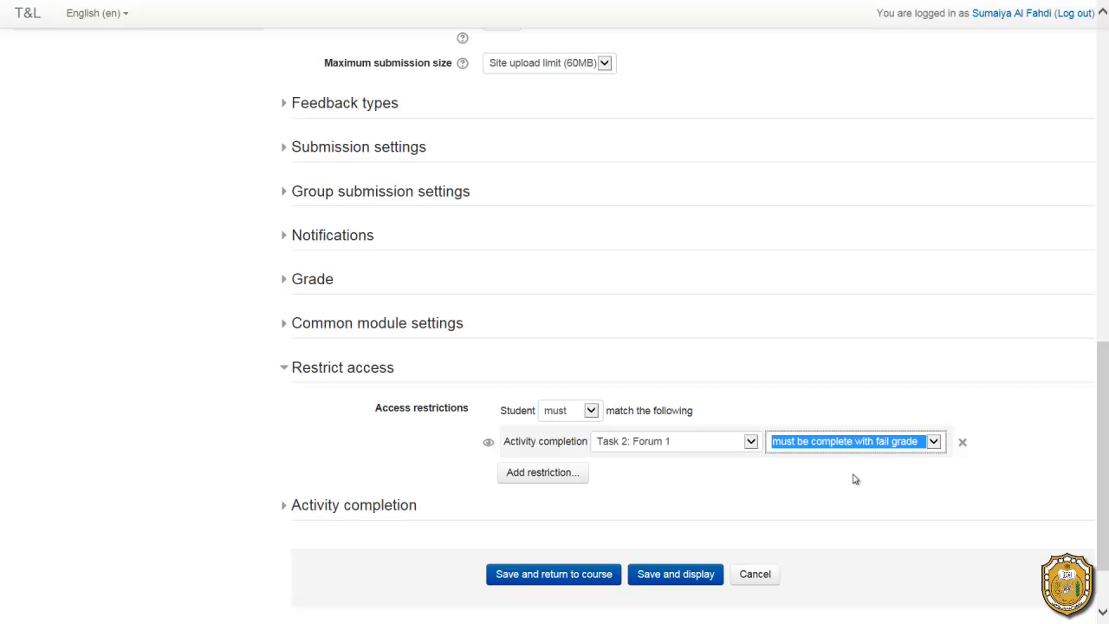
pyautogui.click(854, 479)
pyautogui.scroll(5, 523, 452)
pyautogui.scroll(5, 521, 449)
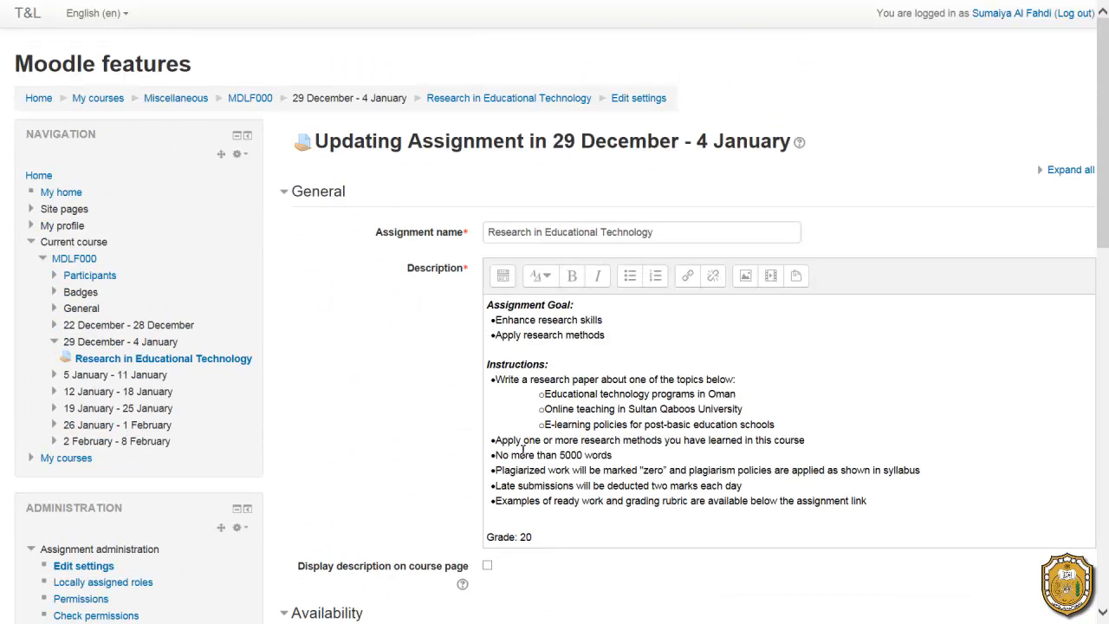
pyautogui.click(264, 98)
pyautogui.click(473, 302)
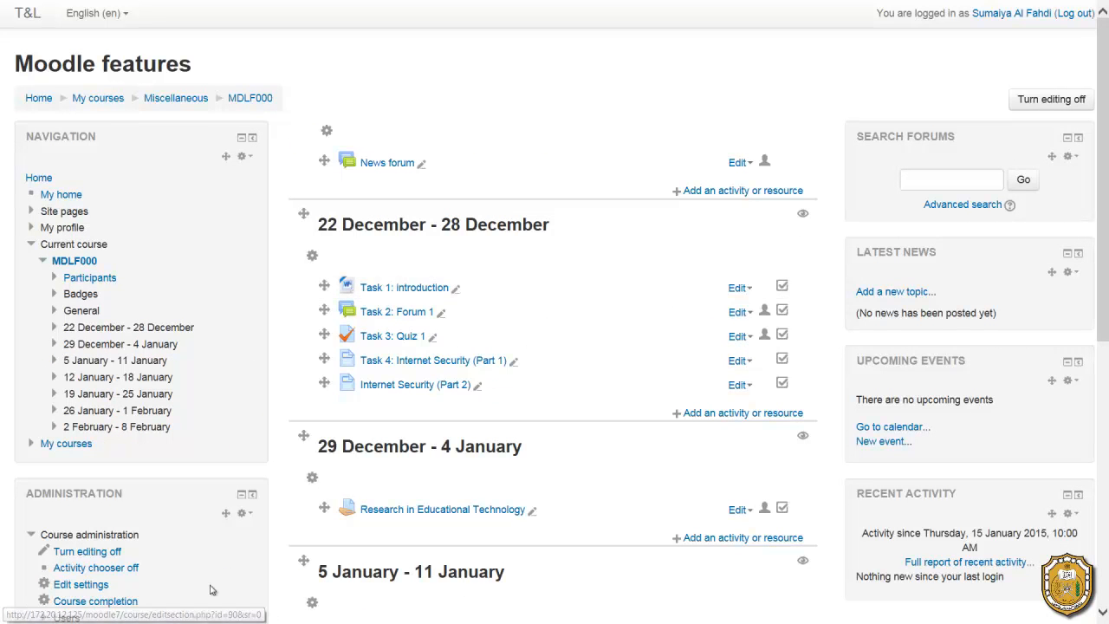
# Step: Open the course gradebook's categories and items in Simple view
pyautogui.scroll(-1, 86, 593)
pyautogui.scroll(-1, 87, 593)
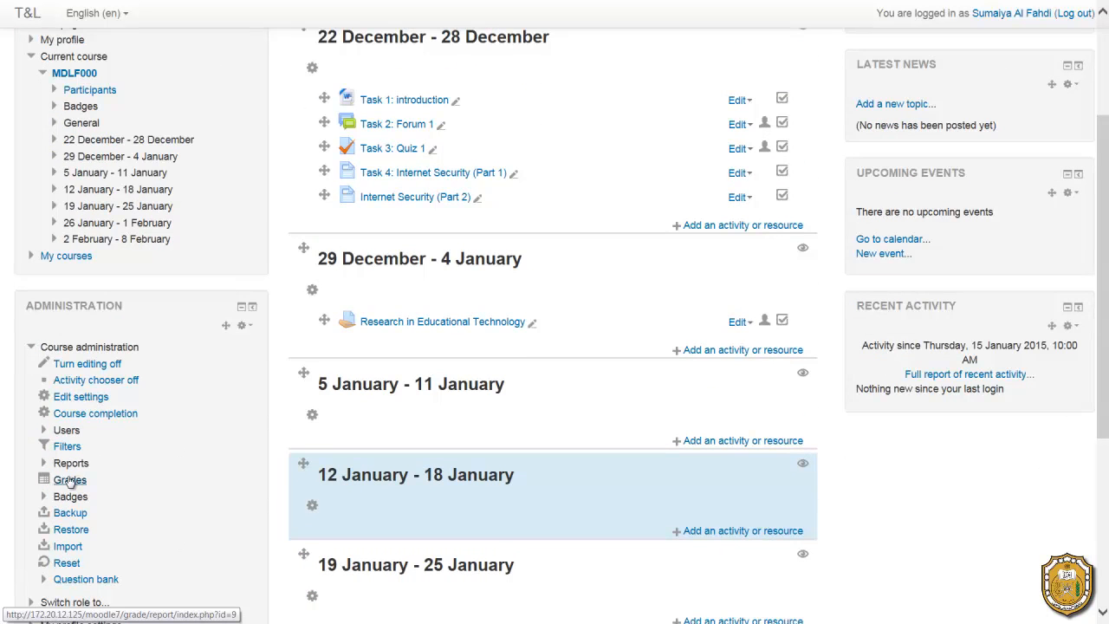
pyautogui.click(69, 481)
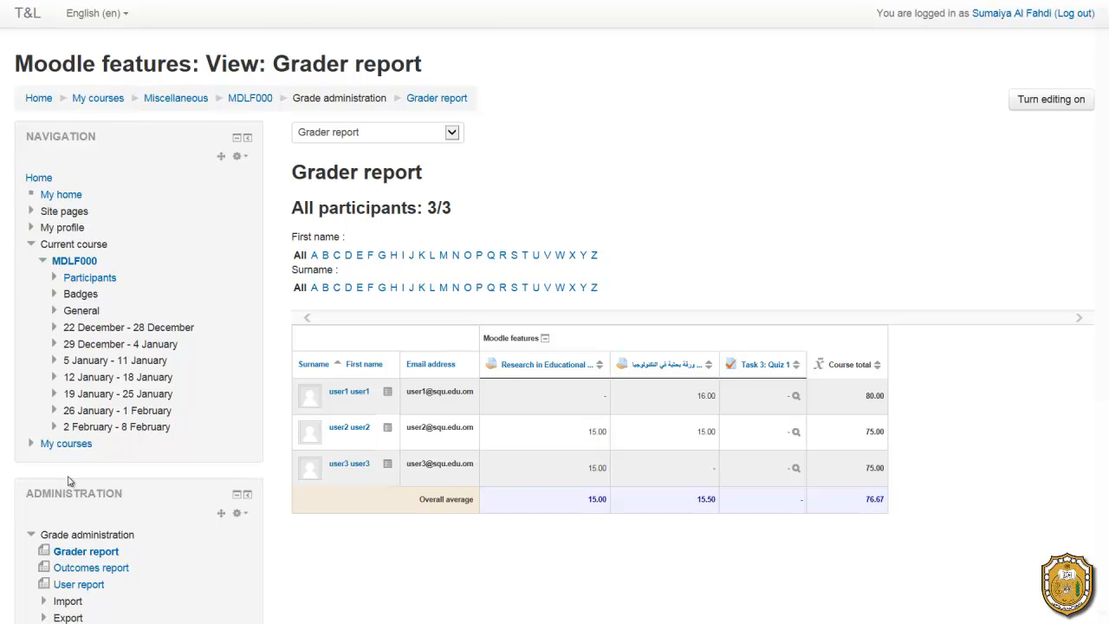
pyautogui.click(368, 132)
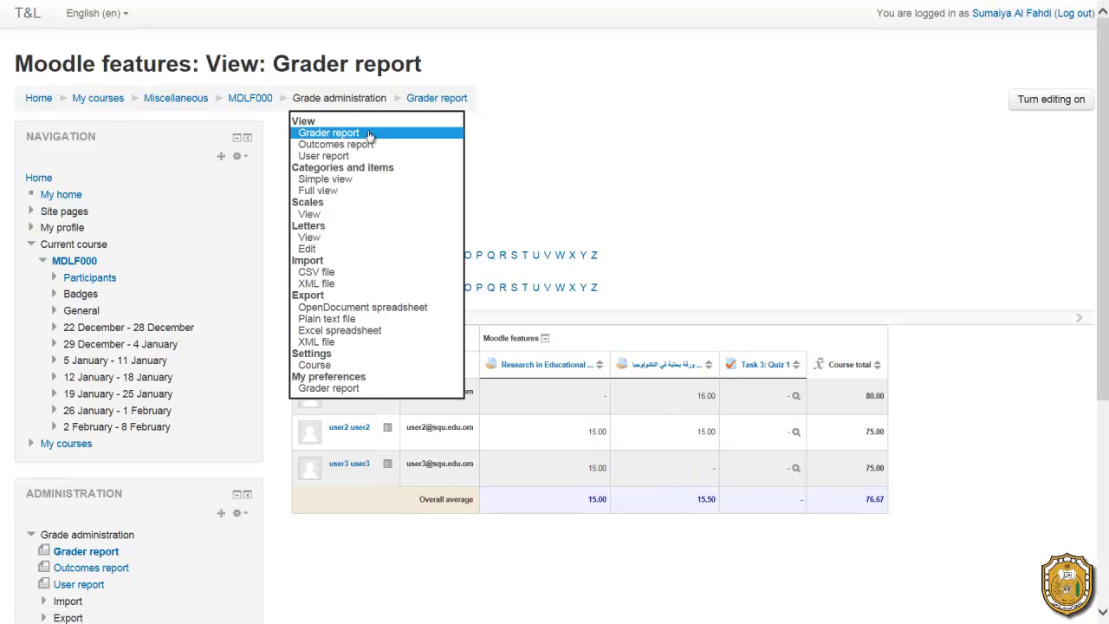
pyautogui.click(353, 178)
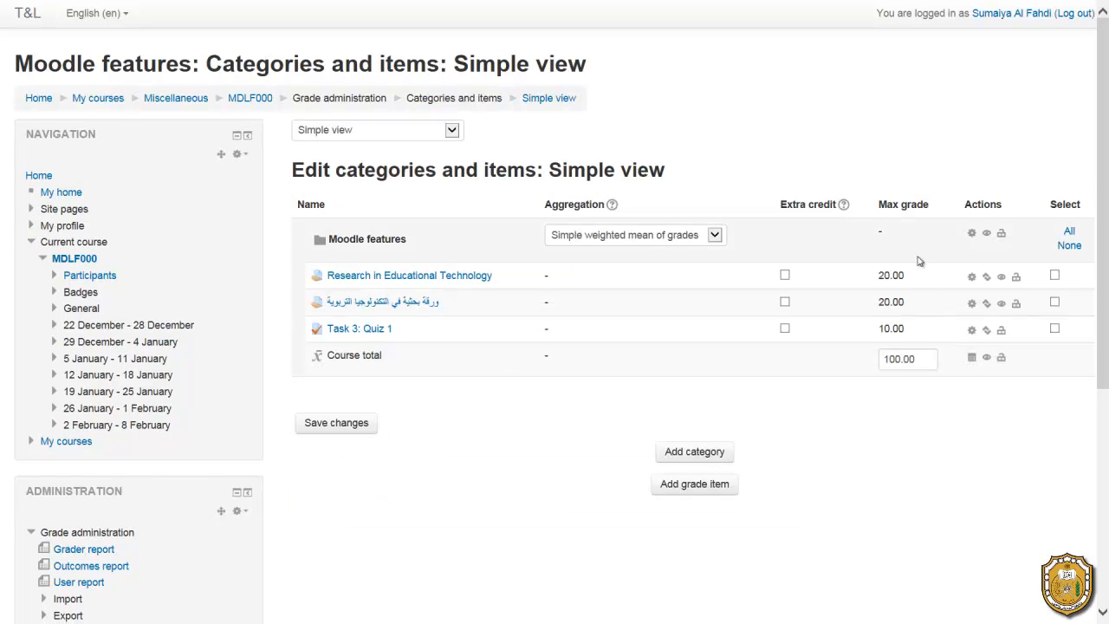
# Step: Set the grade to pass for the Research in Educational Technology grade item to 10.00
pyautogui.click(973, 277)
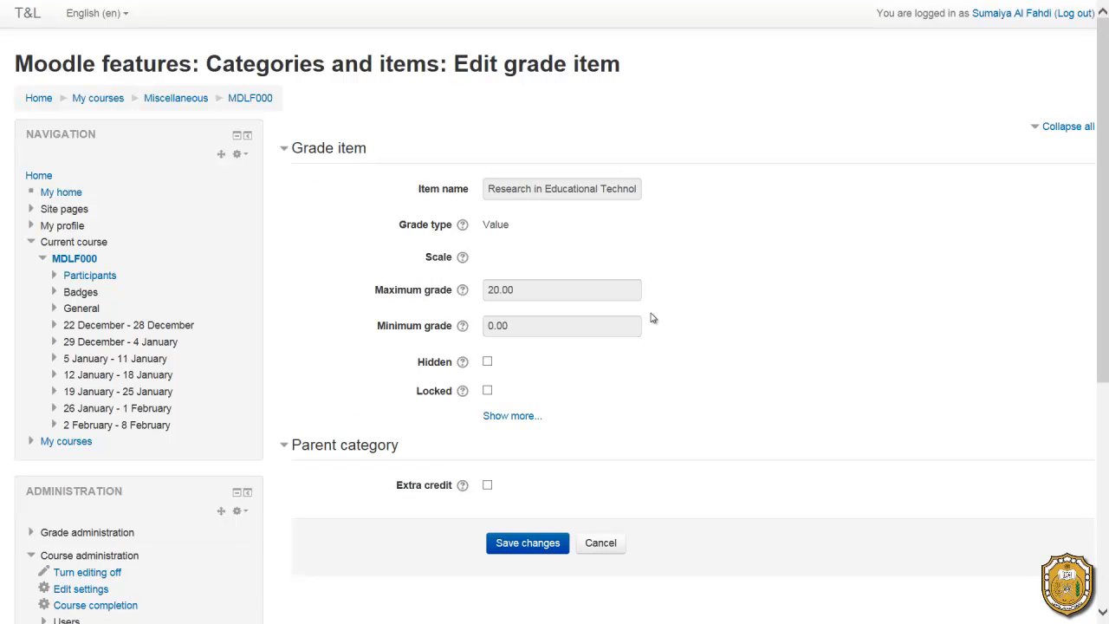
pyautogui.click(506, 417)
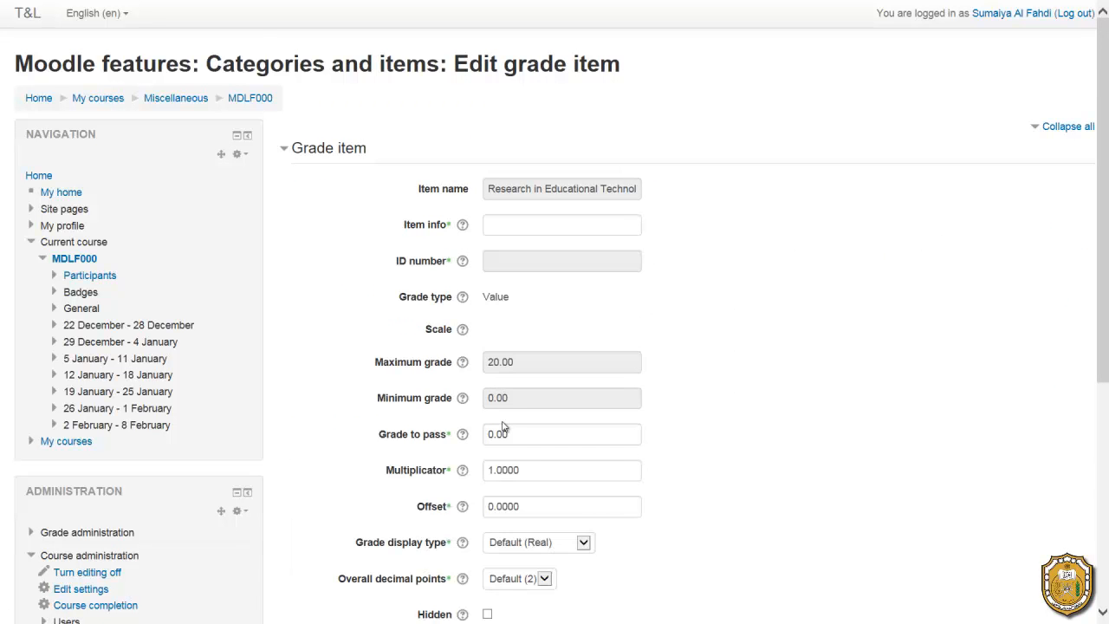
pyautogui.scroll(-1, 503, 425)
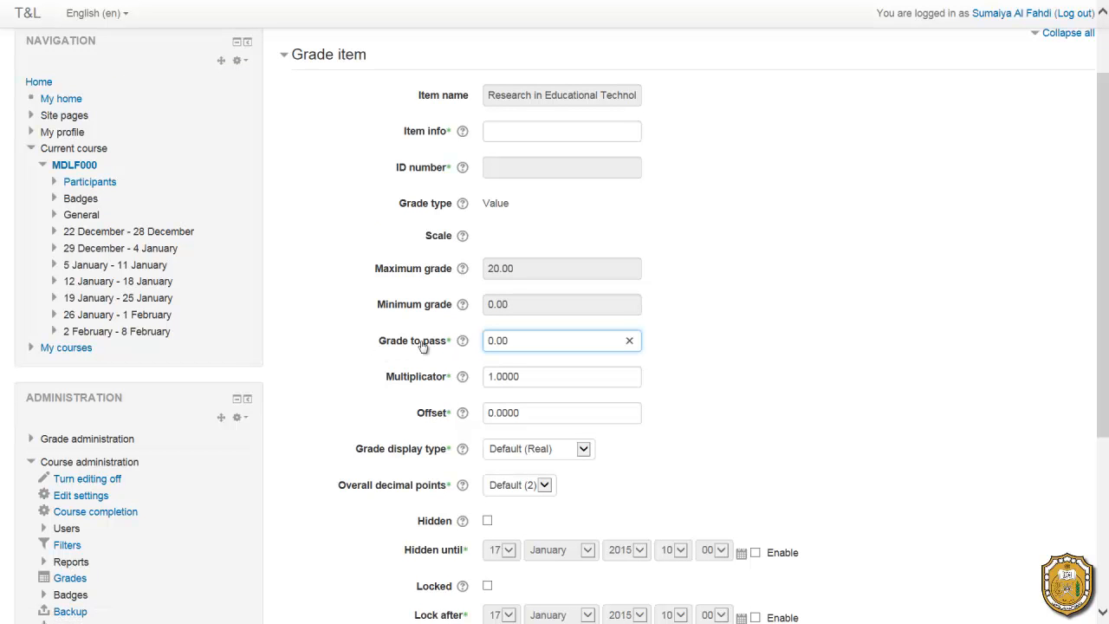
pyautogui.write('1')
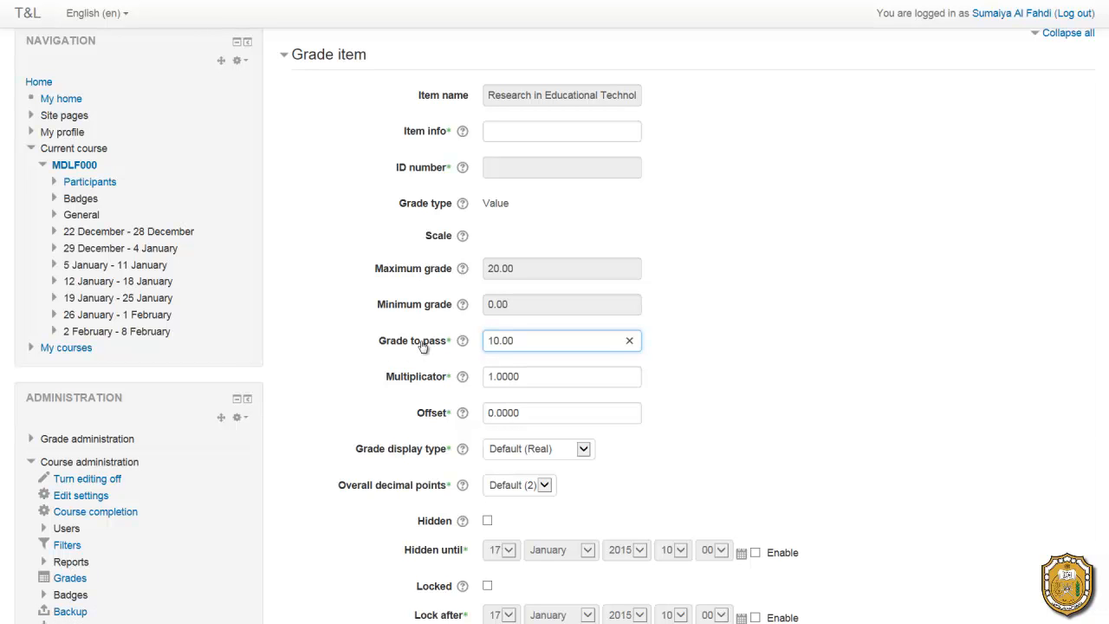
pyautogui.scroll(-1, 661, 464)
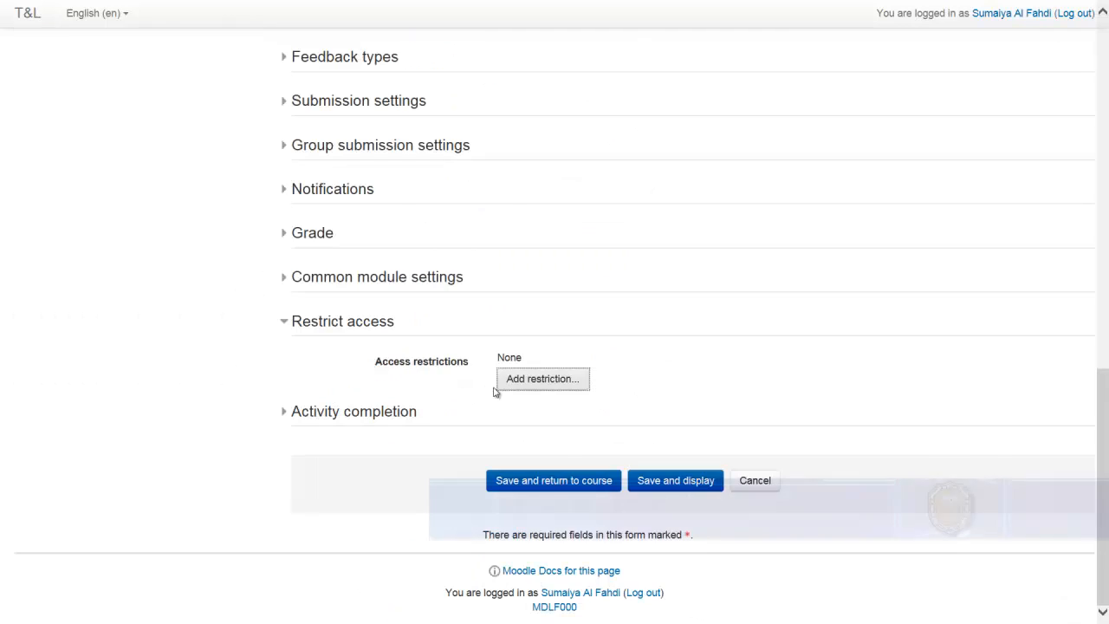
# Step: Add two date restrictions to the assignment's access restrictions
pyautogui.click(531, 382)
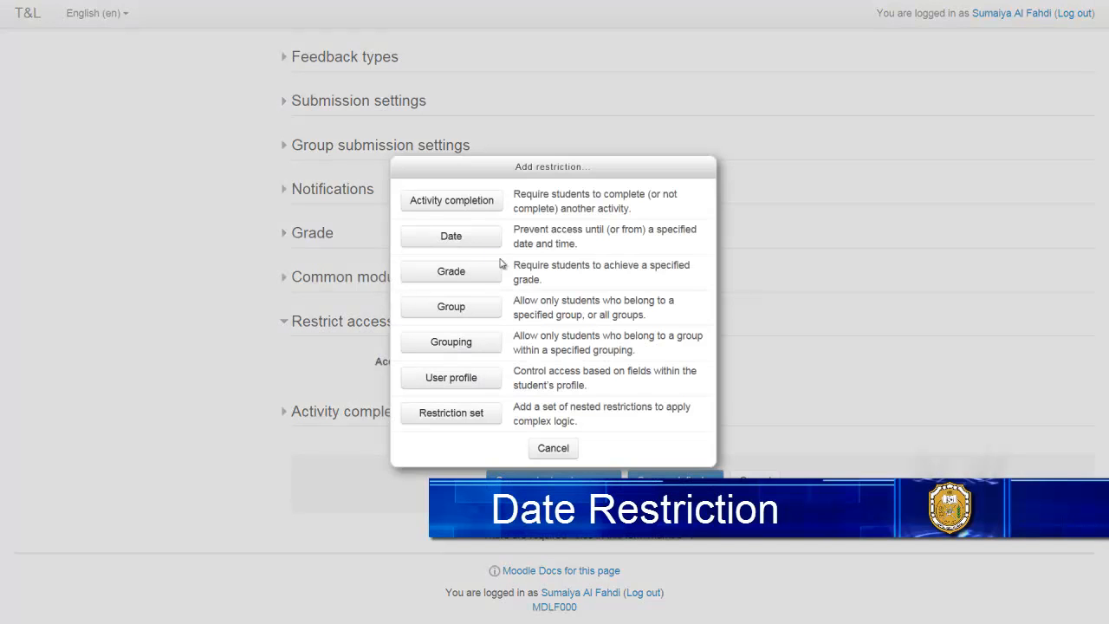
pyautogui.click(463, 242)
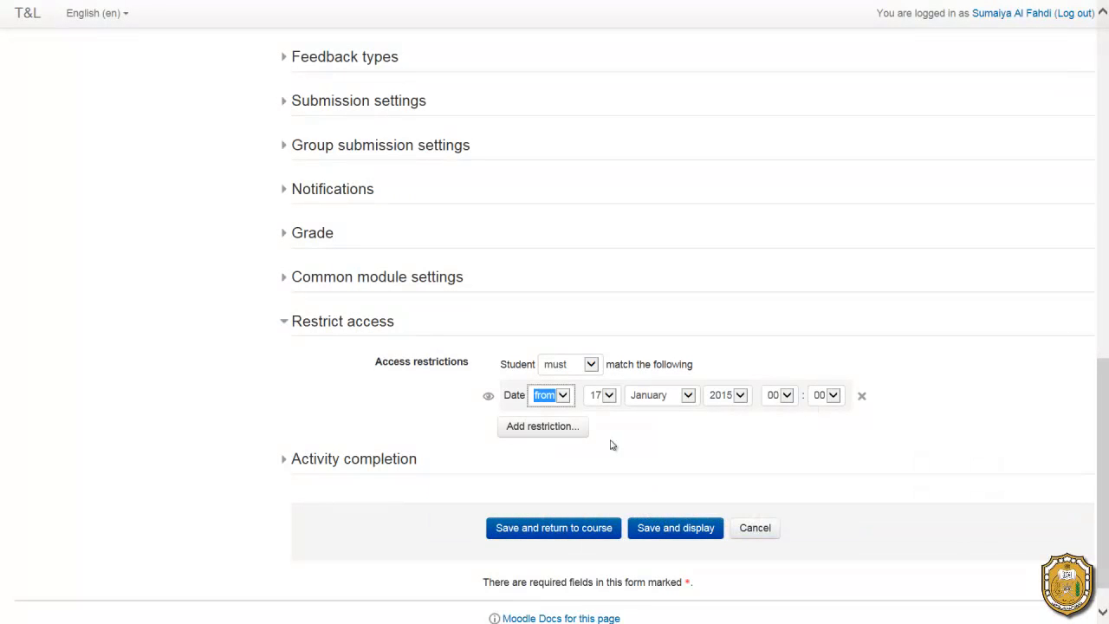
pyautogui.click(539, 432)
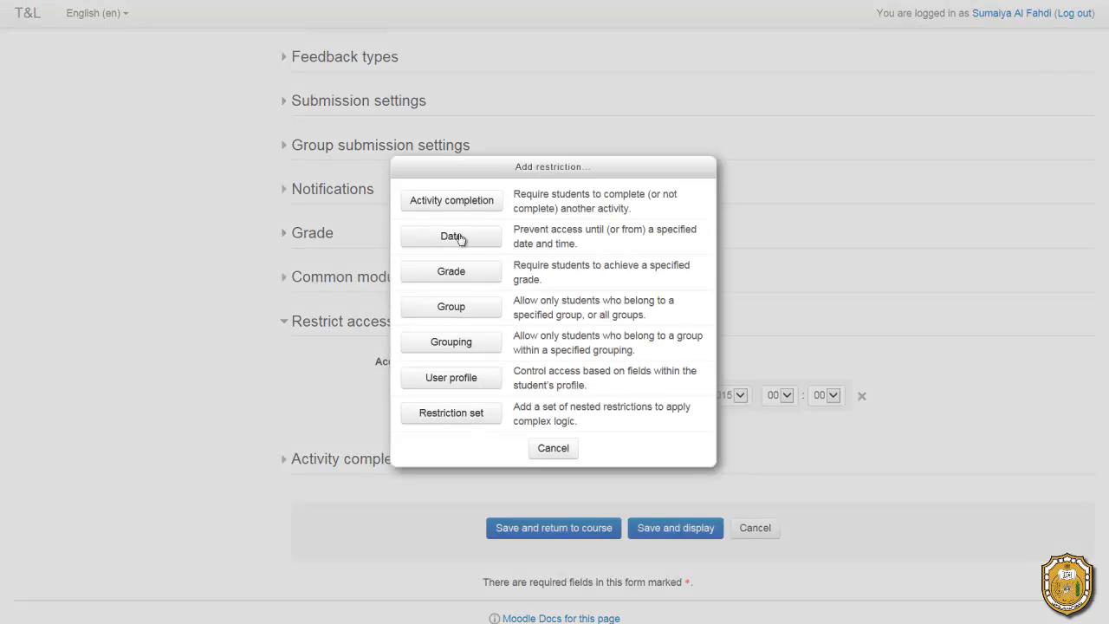
pyautogui.click(458, 240)
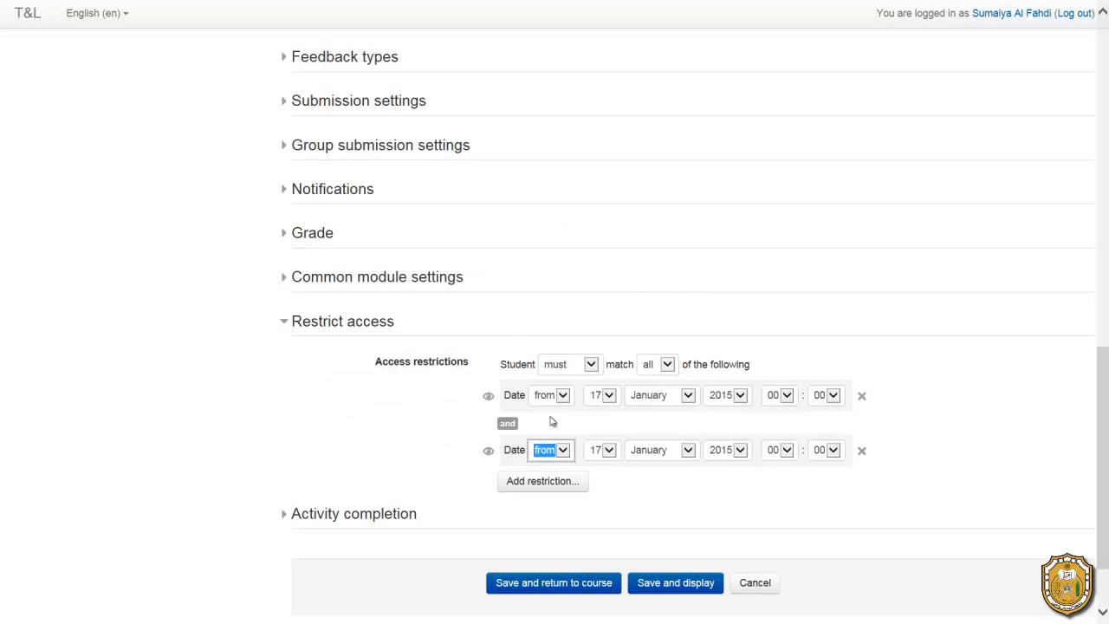
# Step: Try limiting access until 22 January 2015 with the second date restriction, and delete both date restrictions
pyautogui.click(552, 400)
pyautogui.click(554, 408)
pyautogui.click(559, 452)
pyautogui.click(559, 468)
pyautogui.click(602, 453)
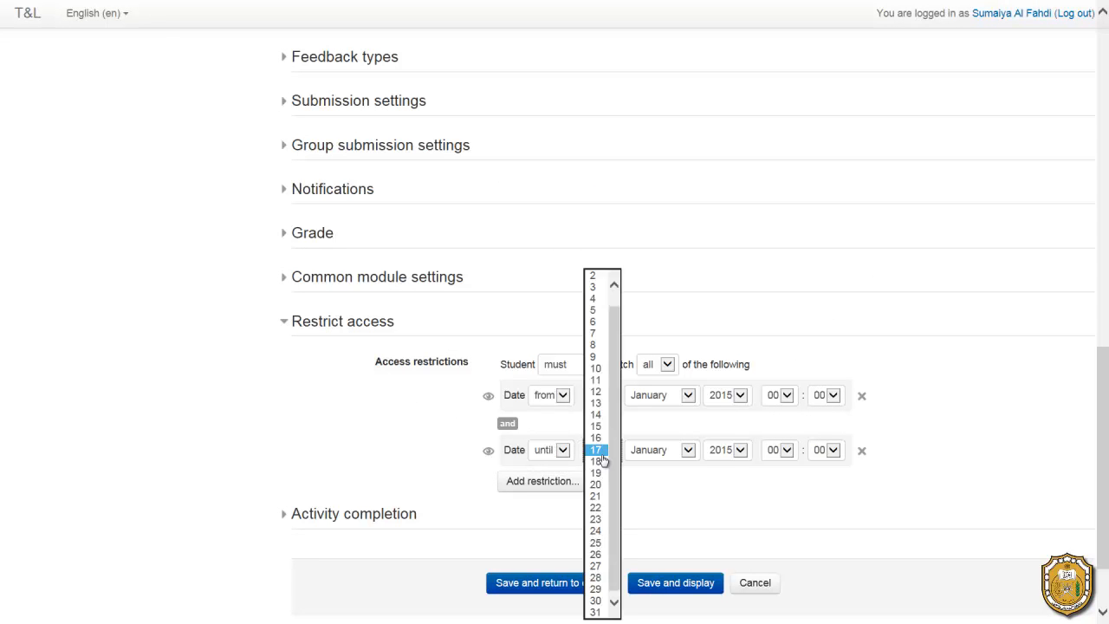
pyautogui.click(599, 508)
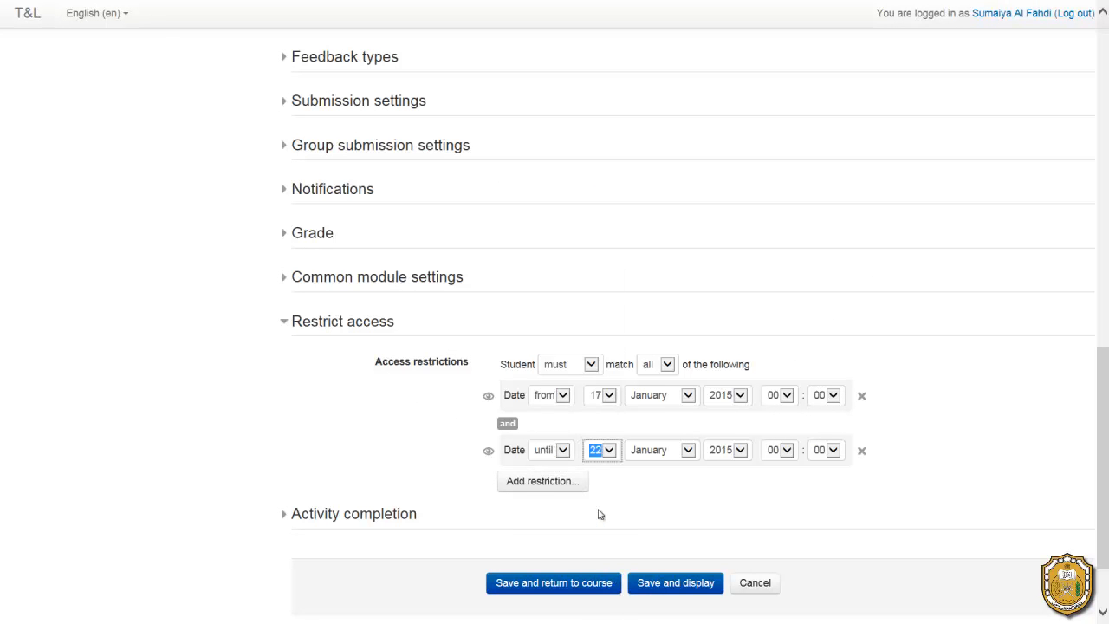
pyautogui.click(861, 451)
pyautogui.click(862, 396)
# Step: Try a grade restriction requiring a minimum of 50%, and delete it without choosing a grade item
pyautogui.click(528, 379)
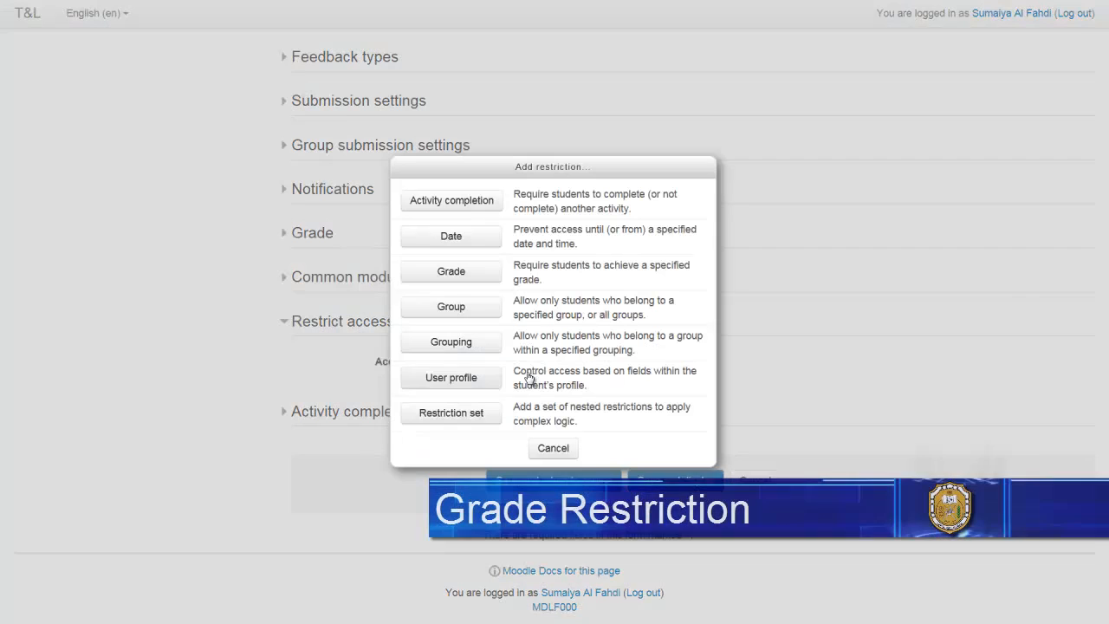
pyautogui.click(450, 272)
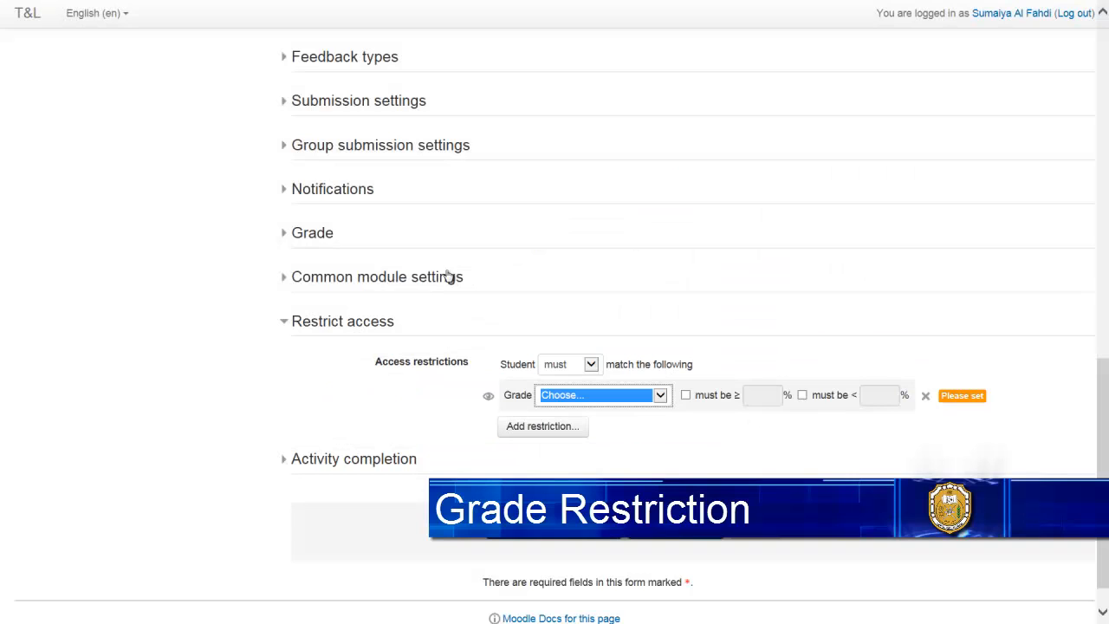
pyautogui.click(693, 399)
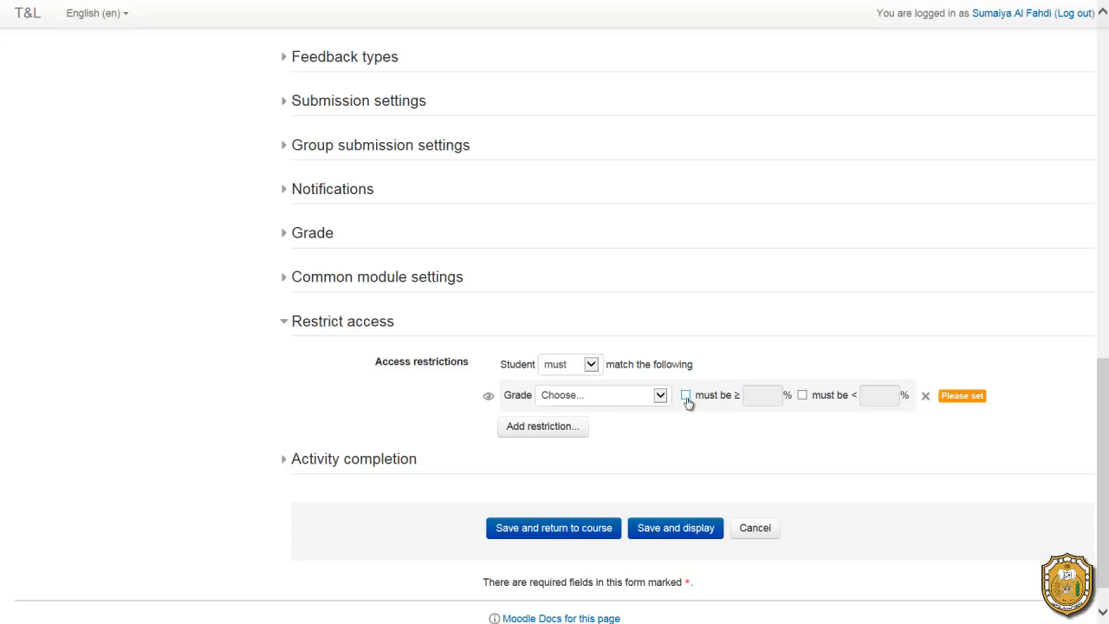
pyautogui.click(687, 400)
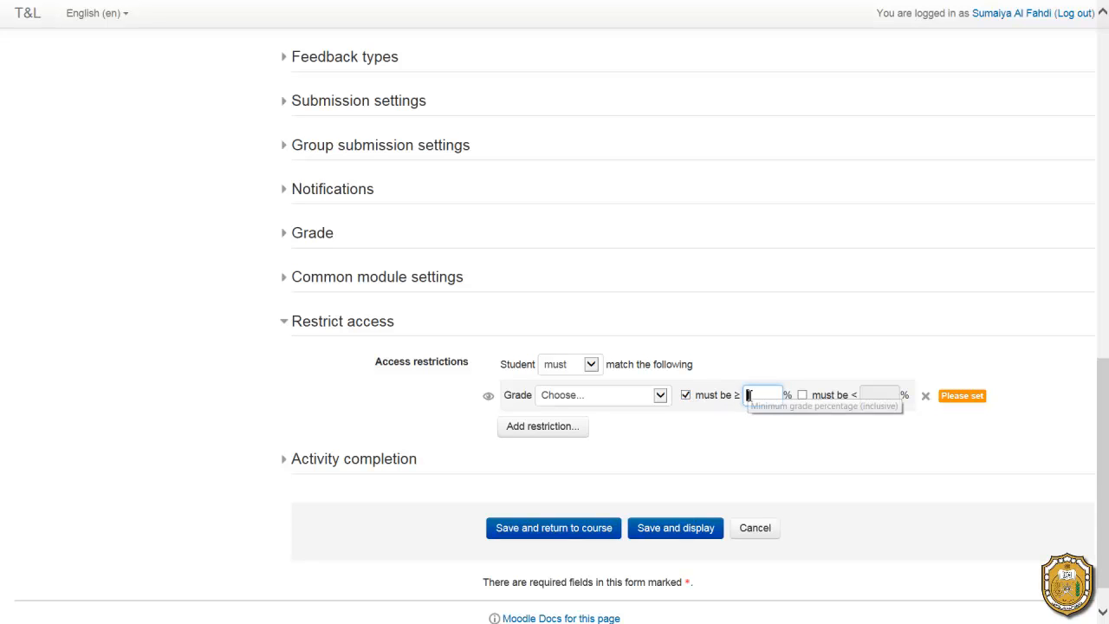
pyautogui.write('5')
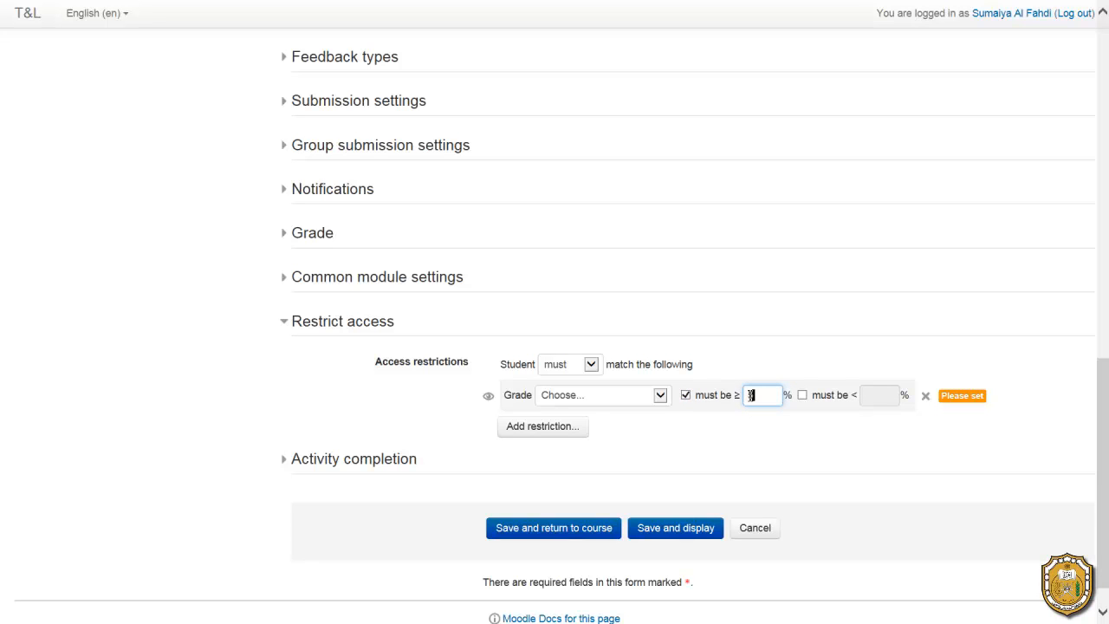
pyautogui.write('0')
pyautogui.click(926, 397)
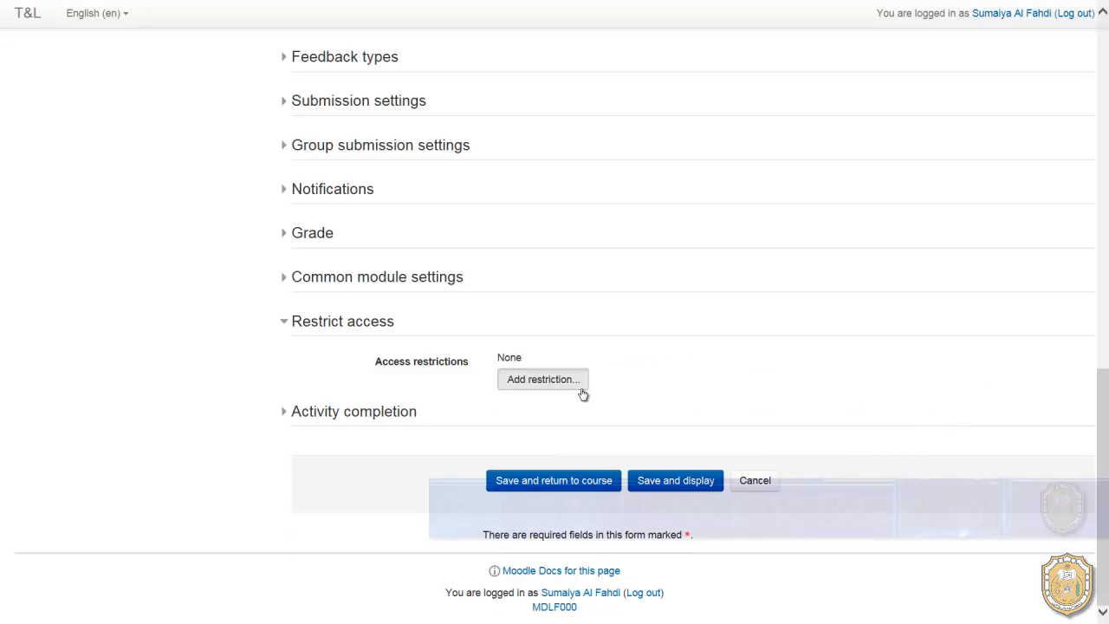
# Step: Add a group restriction that limits the assignment to Group A
pyautogui.click(567, 380)
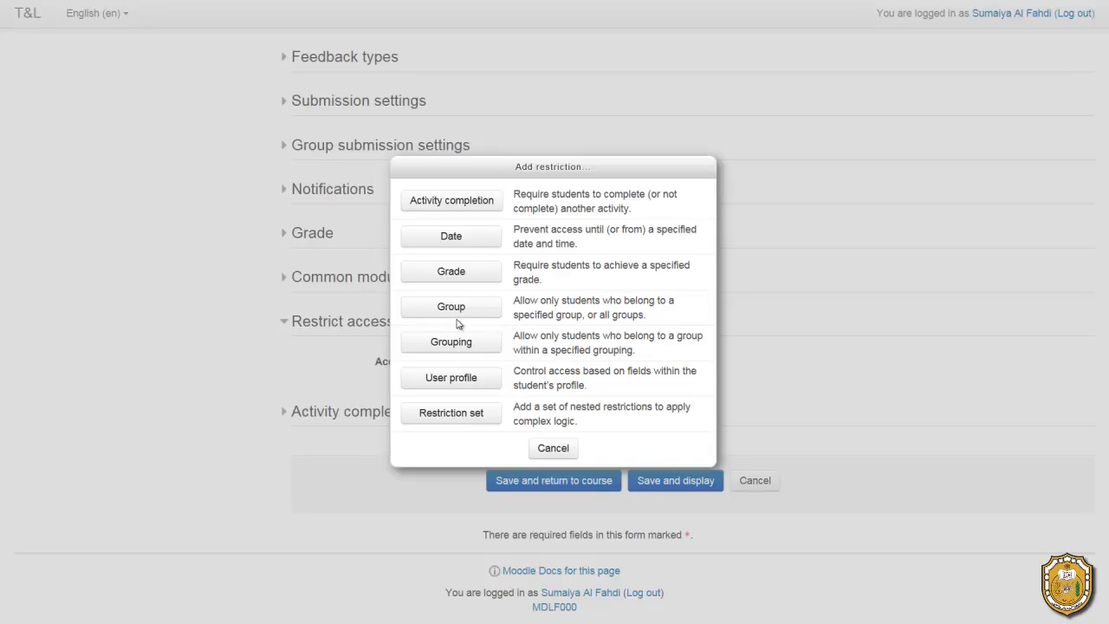
pyautogui.click(457, 314)
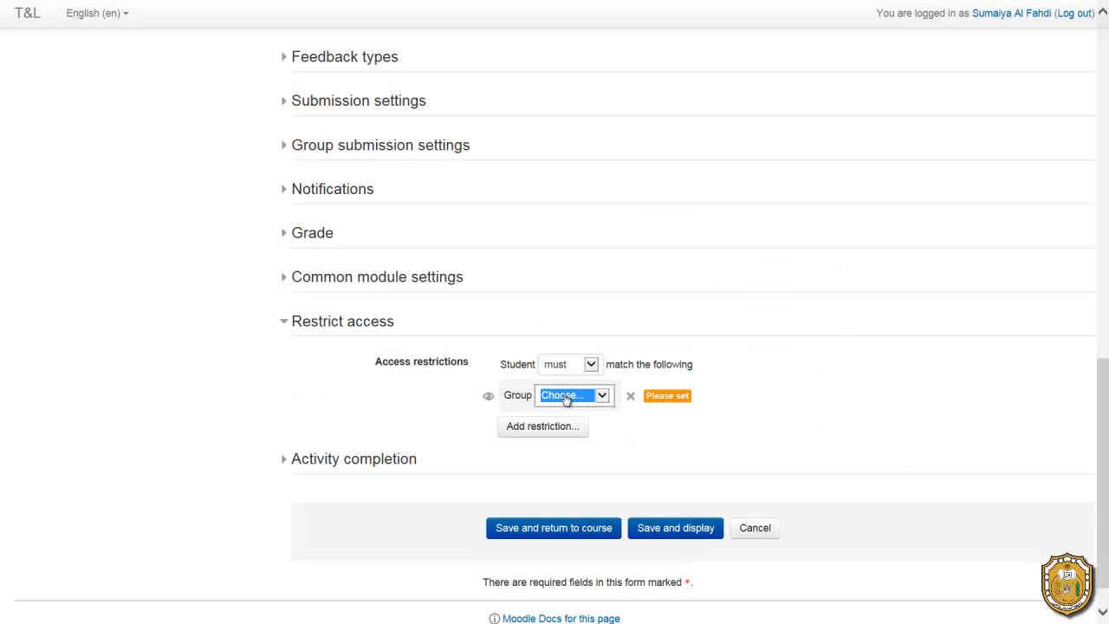
pyautogui.click(565, 397)
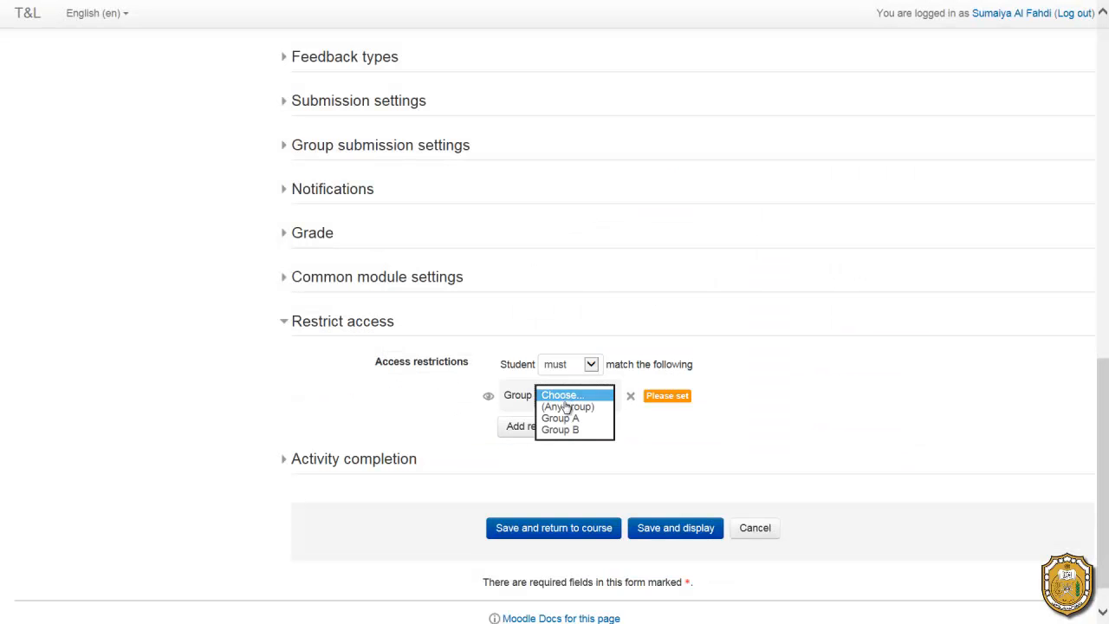
pyautogui.click(565, 418)
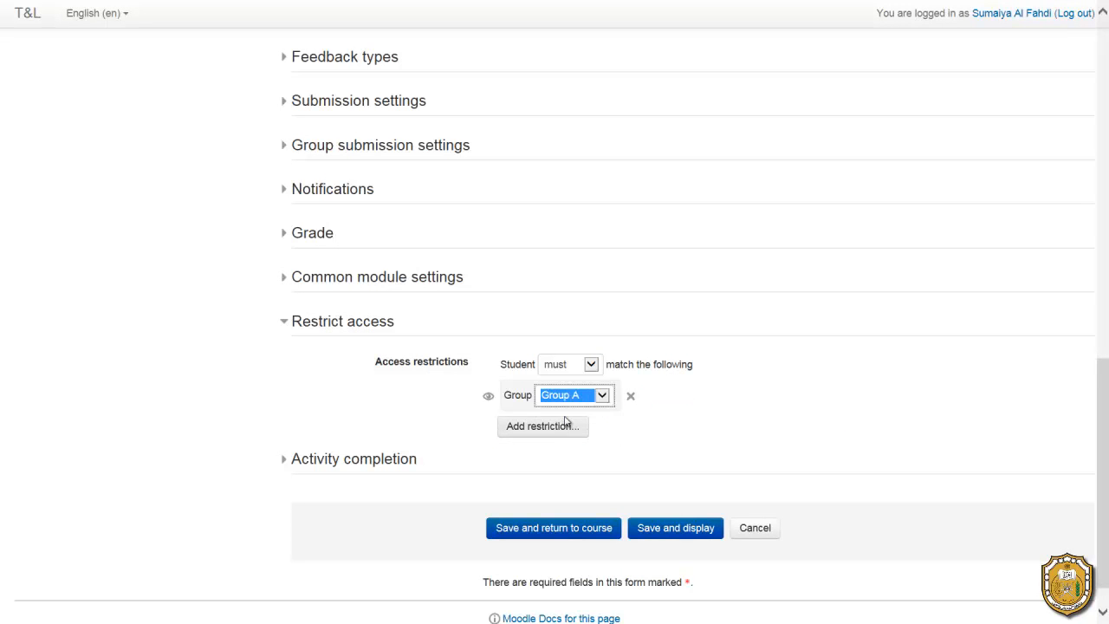
# Step: Try adding a grouping restriction for Grouping 2, and delete both the grouping and group restrictions
pyautogui.click(556, 427)
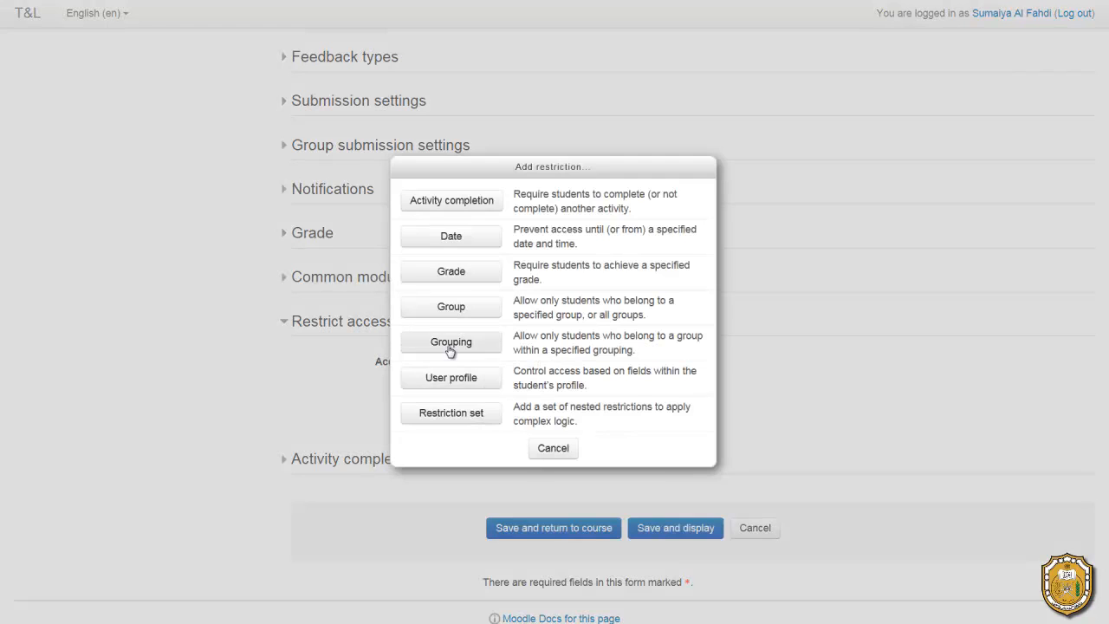
pyautogui.click(443, 345)
pyautogui.click(572, 460)
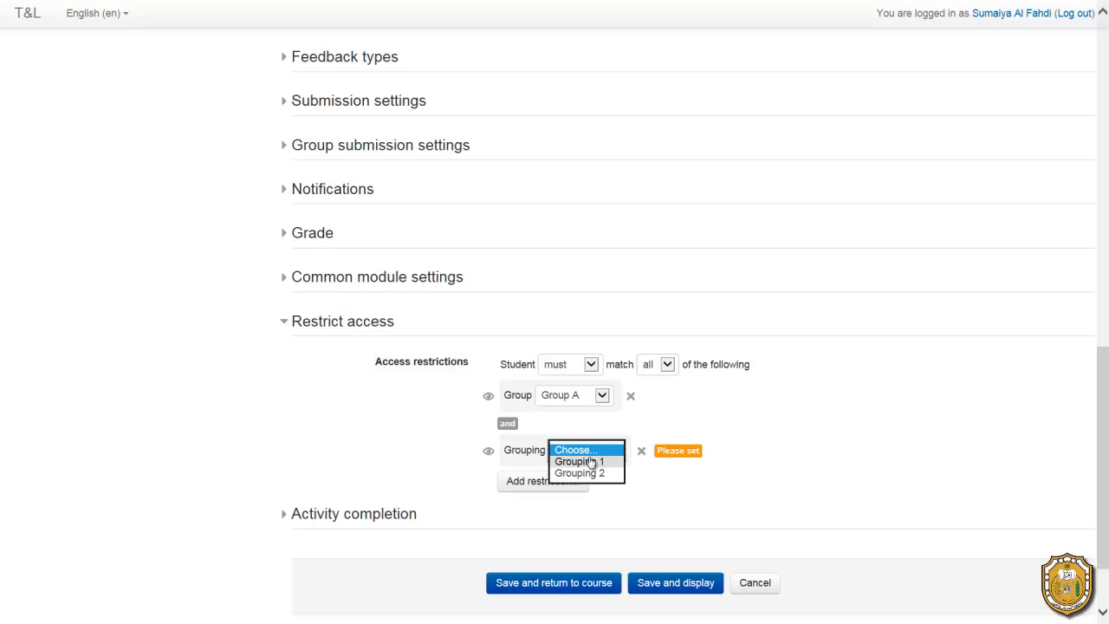
pyautogui.click(589, 460)
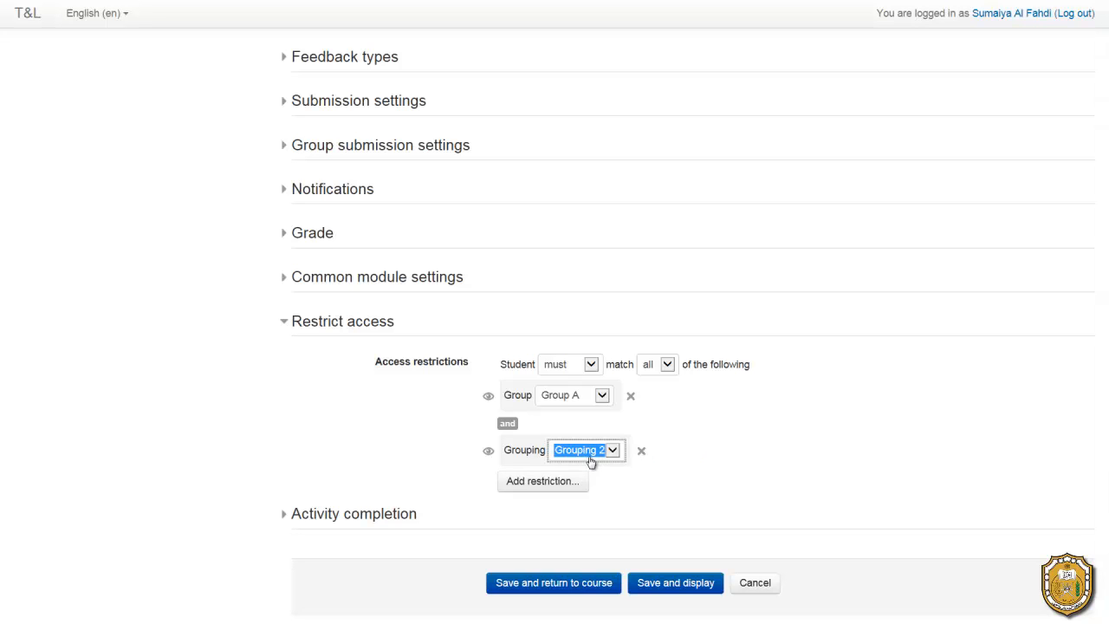
pyautogui.click(611, 471)
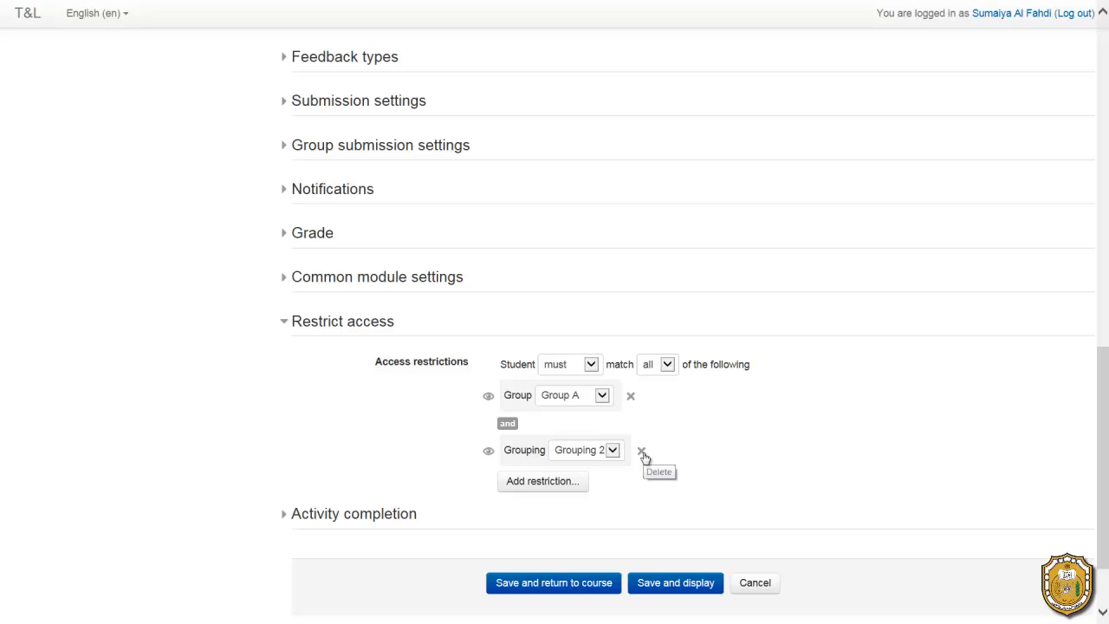
pyautogui.click(642, 451)
pyautogui.click(631, 396)
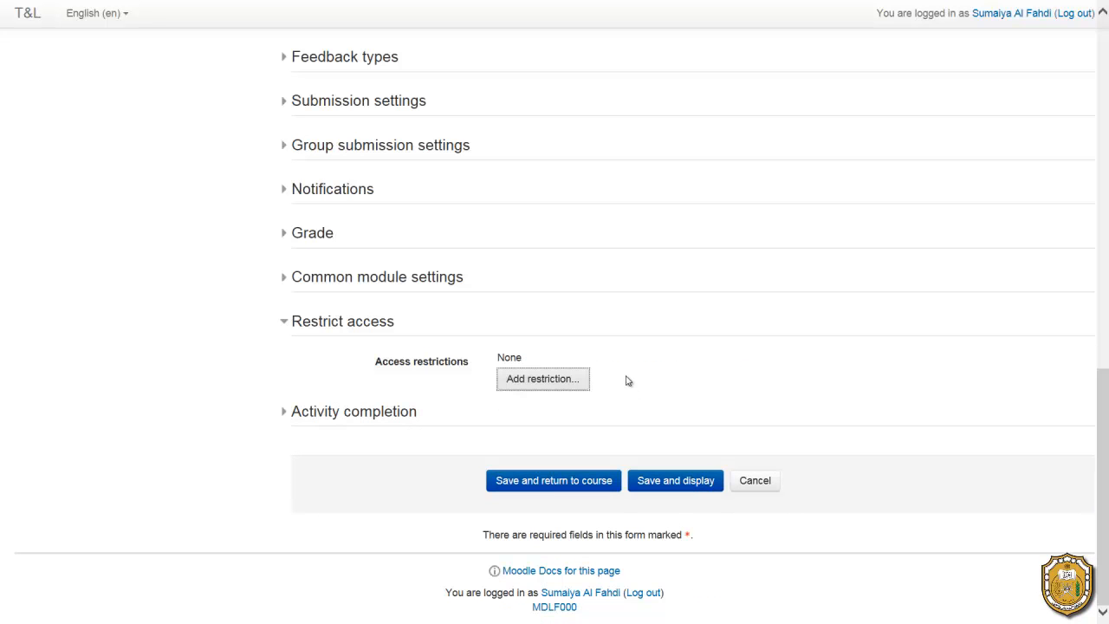
# Step: Add a user profile restriction requiring the ID number field to end with 90
pyautogui.click(568, 382)
pyautogui.click(473, 385)
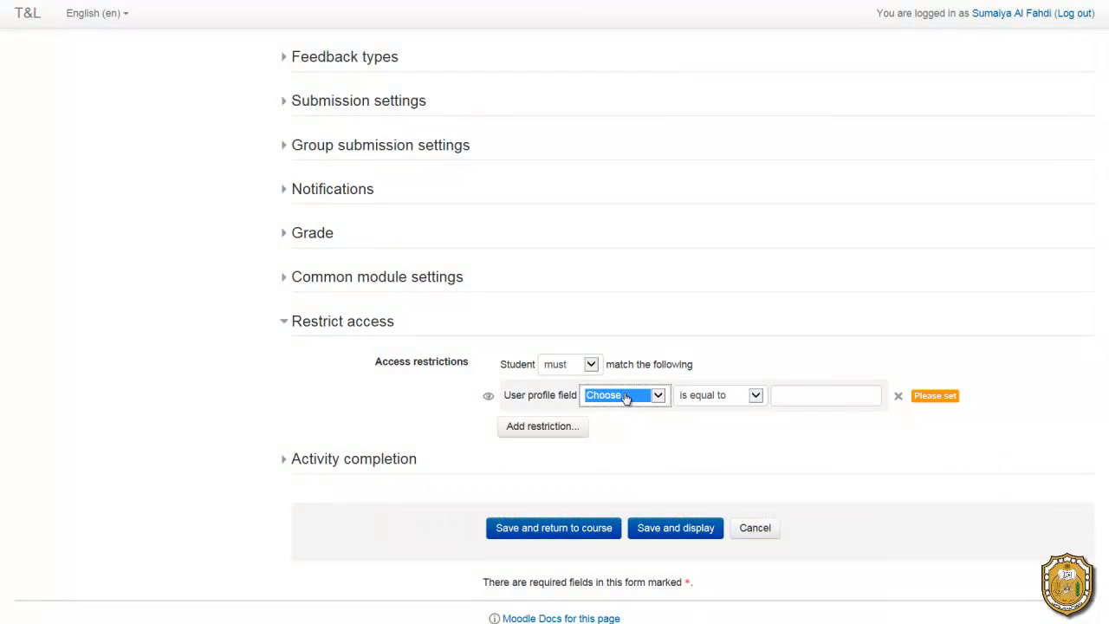
pyautogui.click(607, 397)
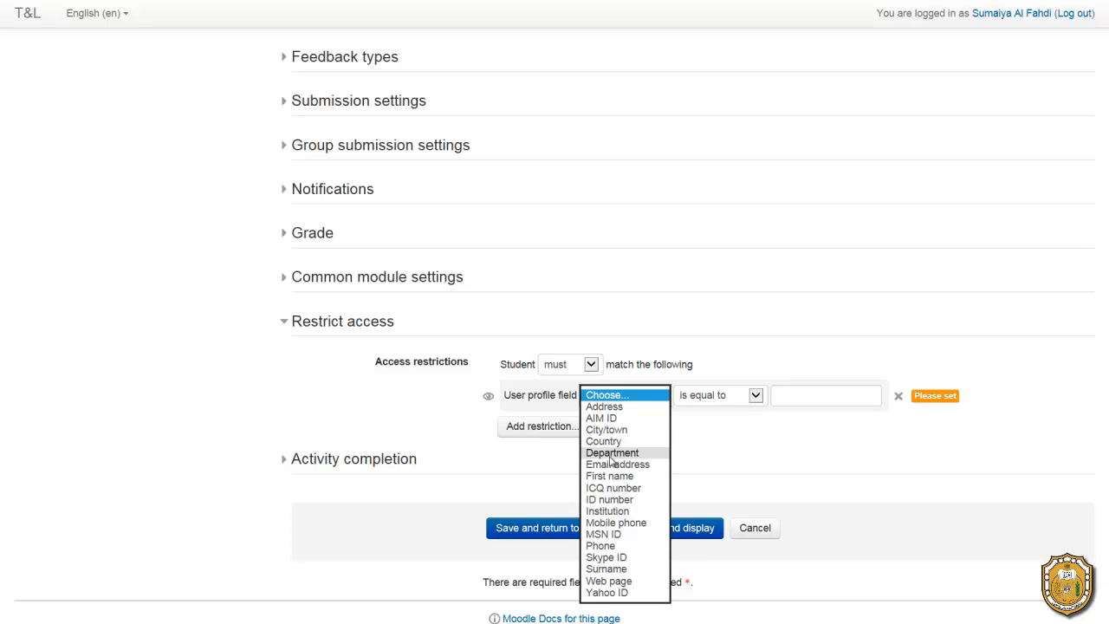
pyautogui.click(615, 500)
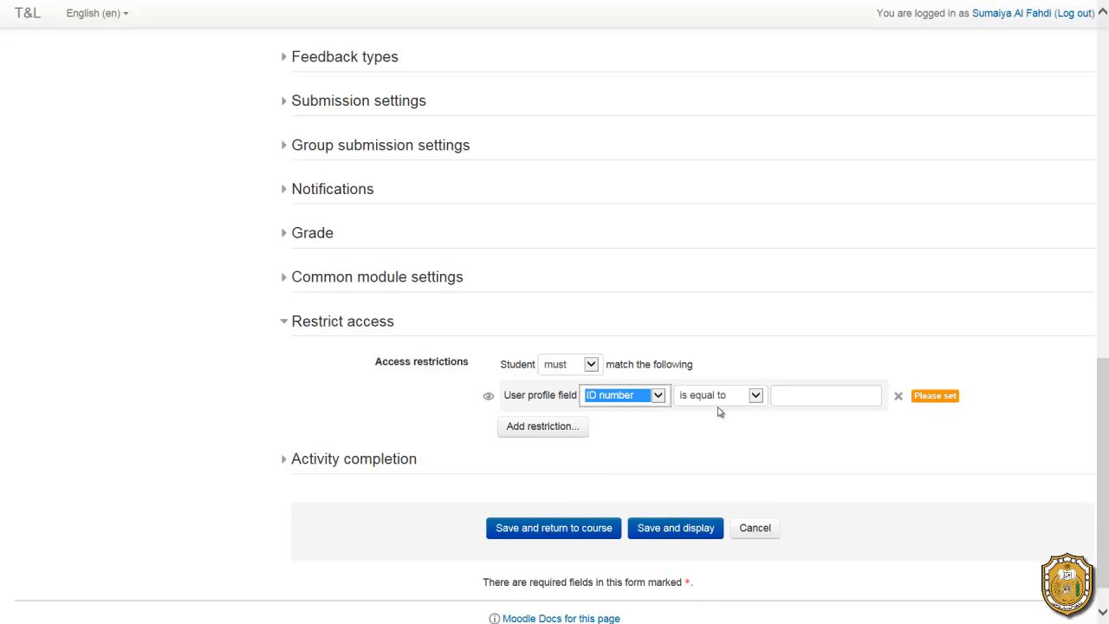
pyautogui.click(722, 396)
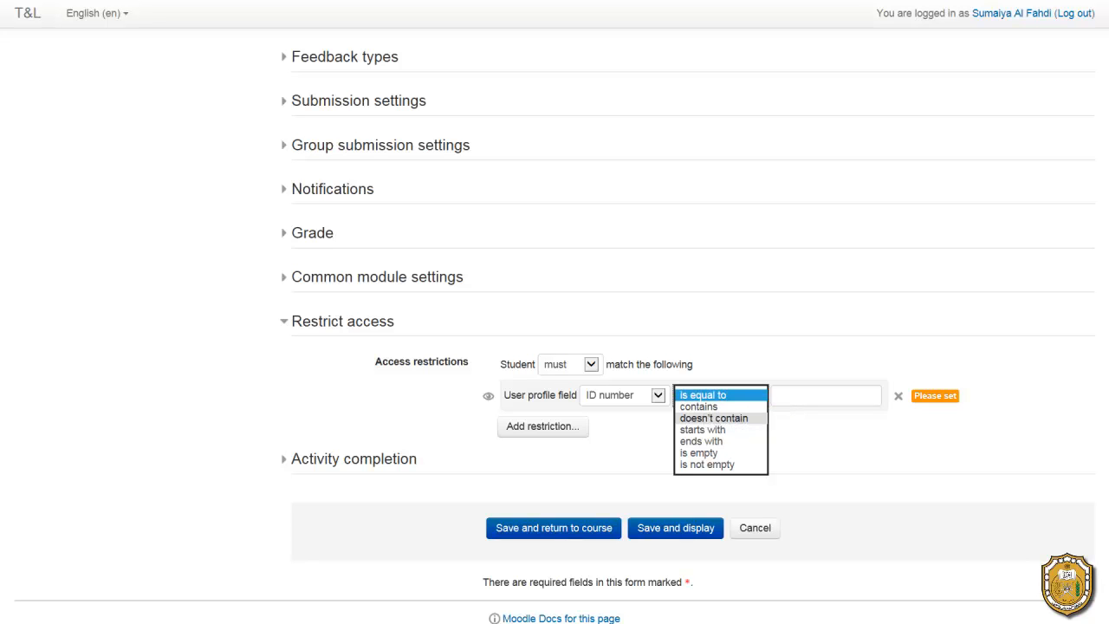
pyautogui.click(720, 443)
pyautogui.click(795, 392)
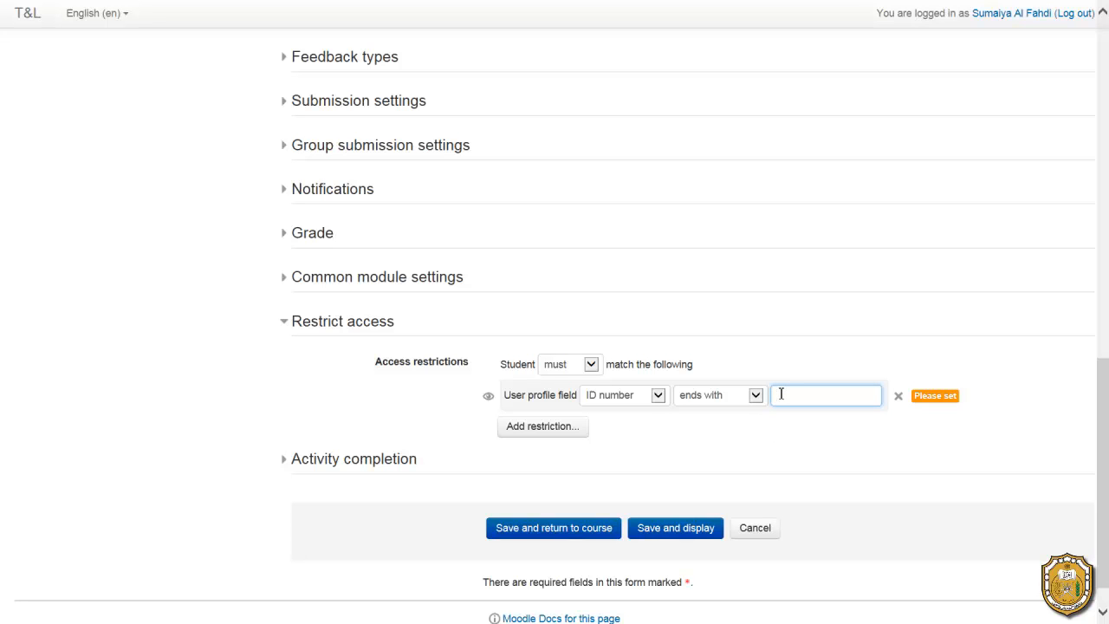
pyautogui.write('90')
pyautogui.click(736, 397)
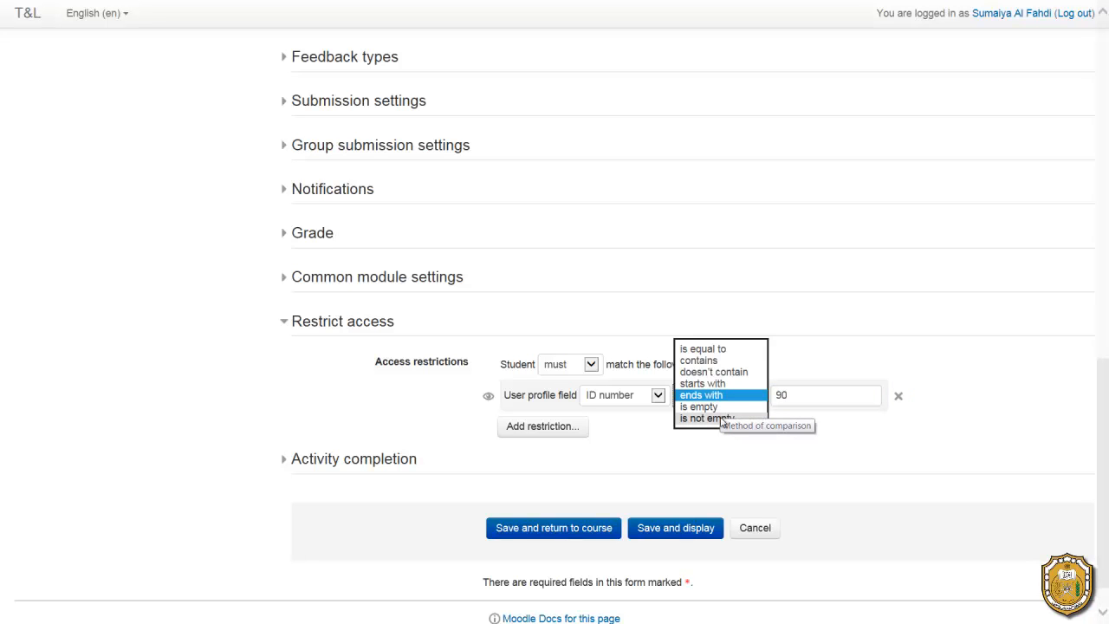
pyautogui.click(721, 396)
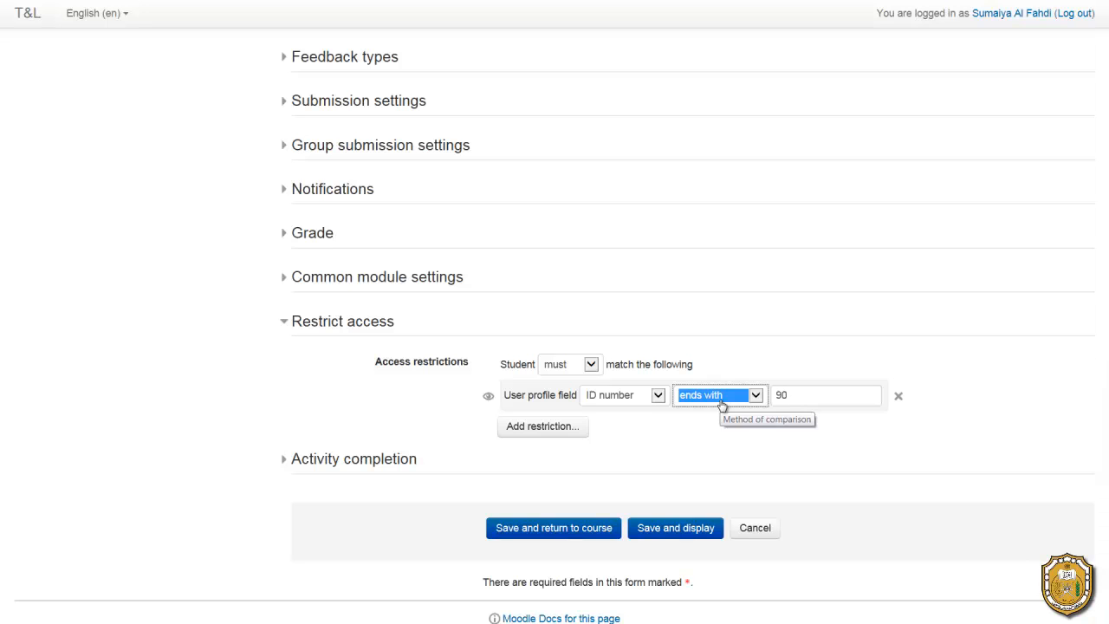
pyautogui.click(657, 398)
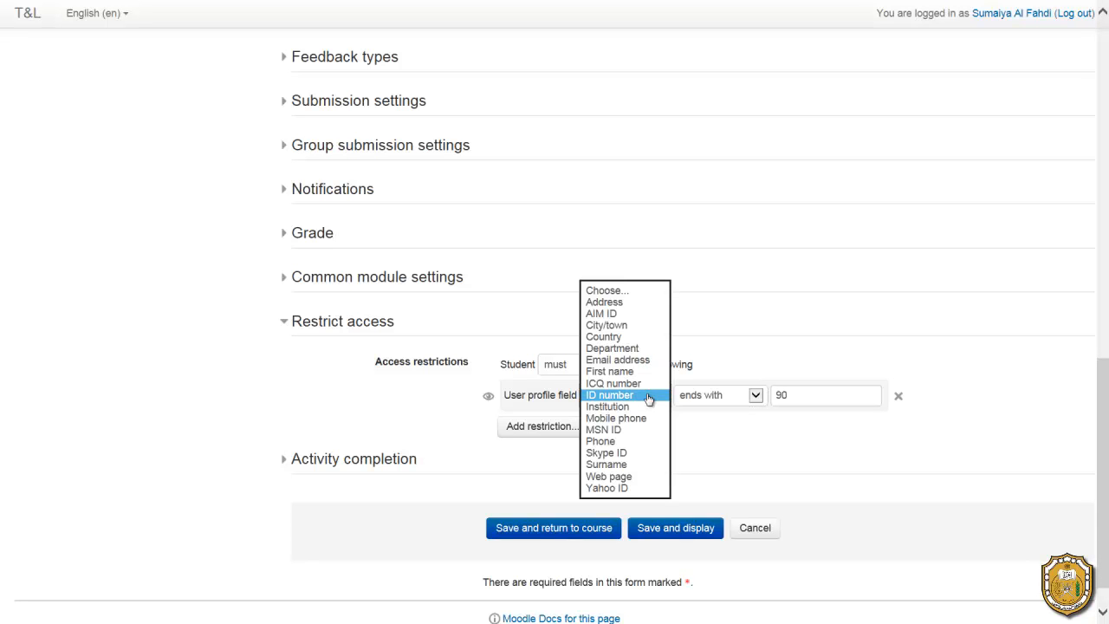
pyautogui.click(544, 399)
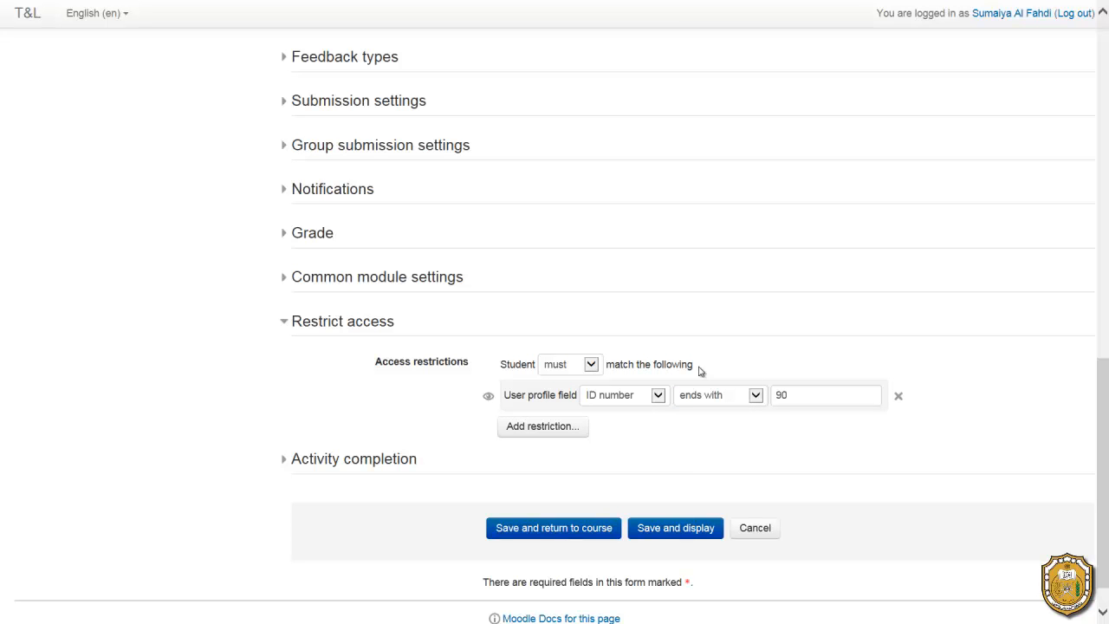
# Step: Change the user profile restriction to require that the Web page field is not empty
pyautogui.click(642, 400)
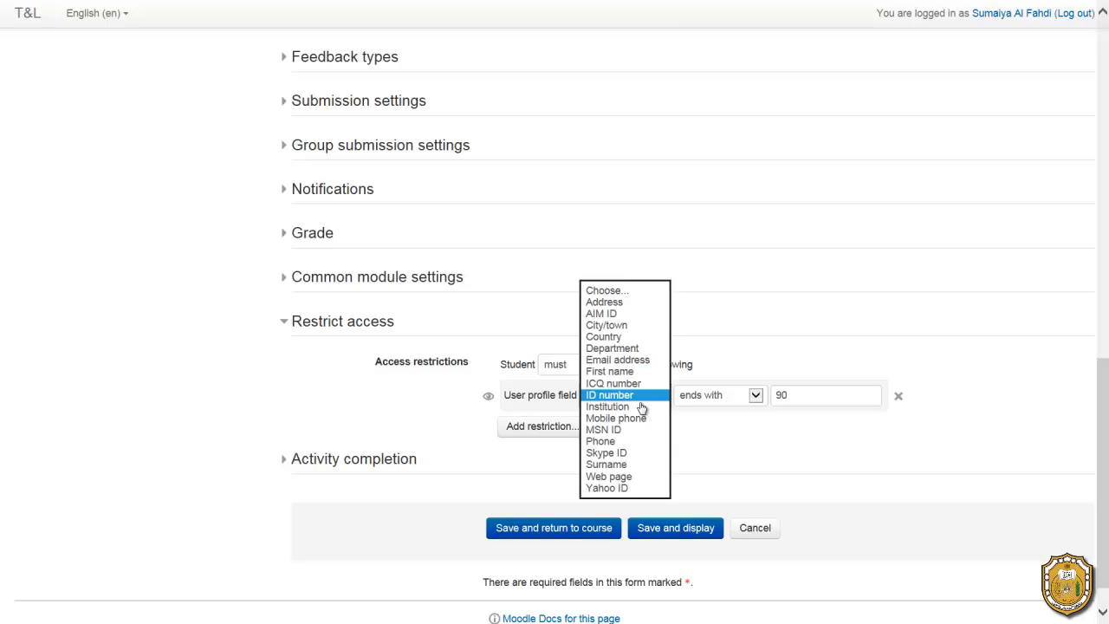
pyautogui.click(620, 476)
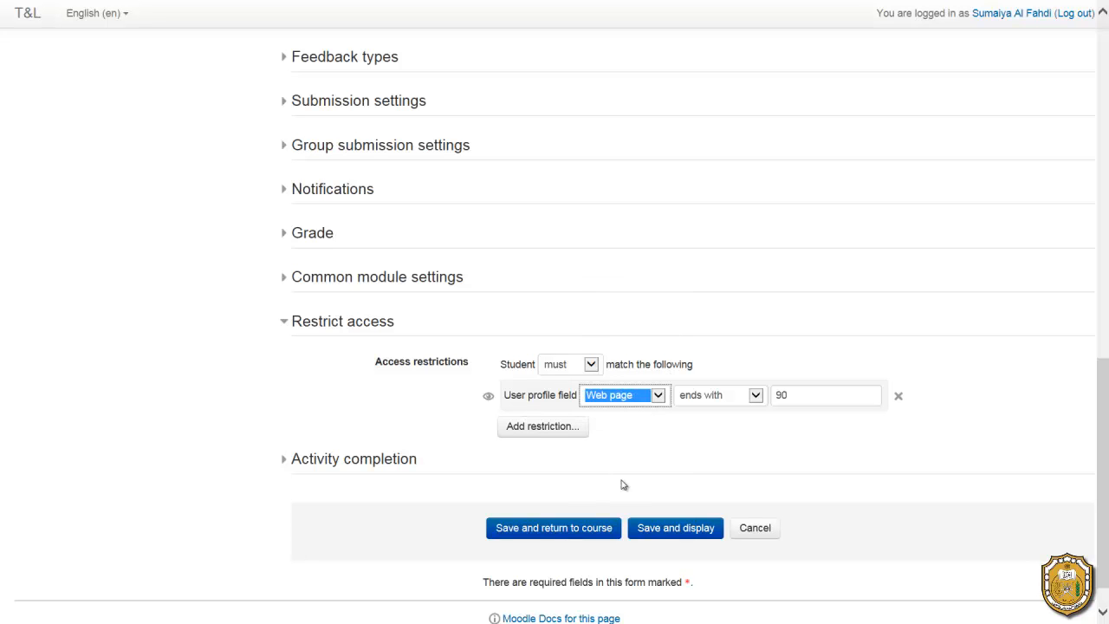
pyautogui.click(712, 399)
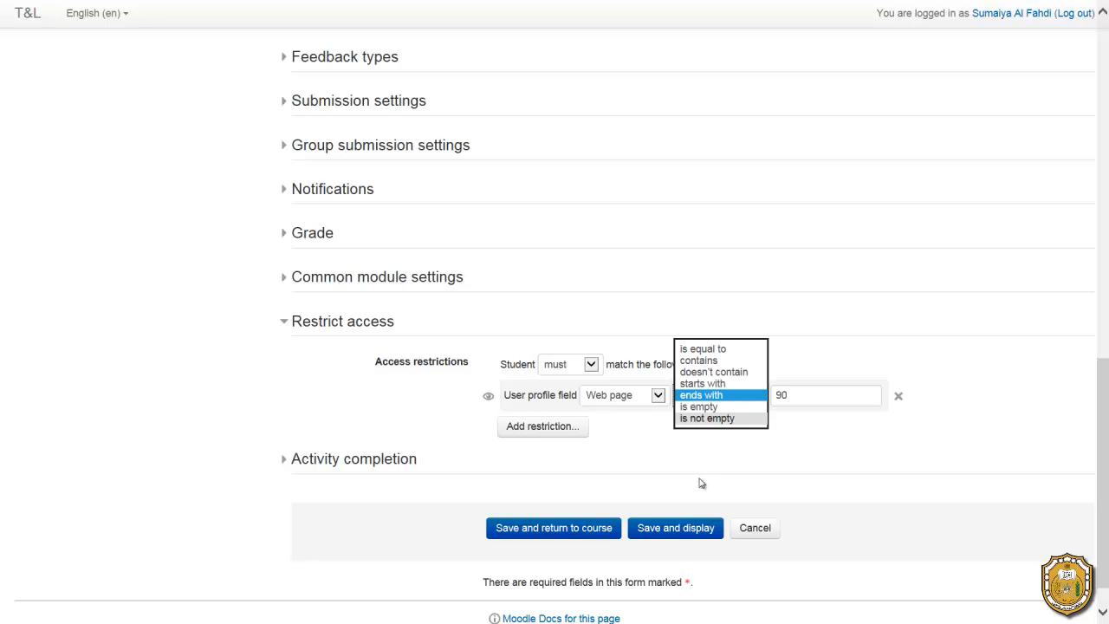
pyautogui.click(707, 422)
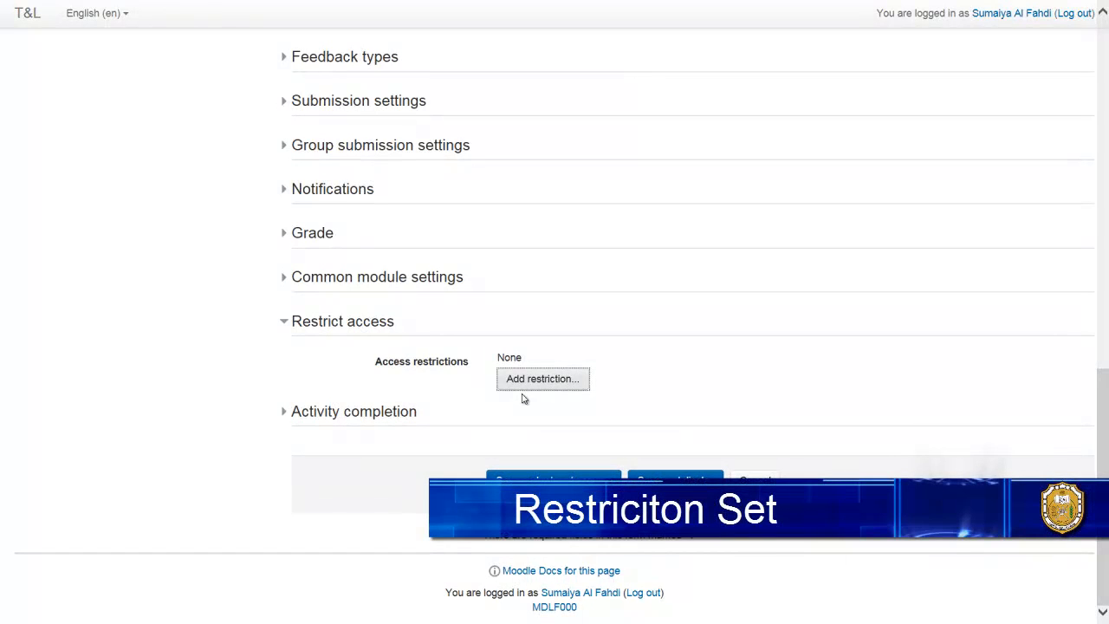
# Step: Add a restriction set to the assignment containing a group restriction and a date restriction
pyautogui.click(543, 380)
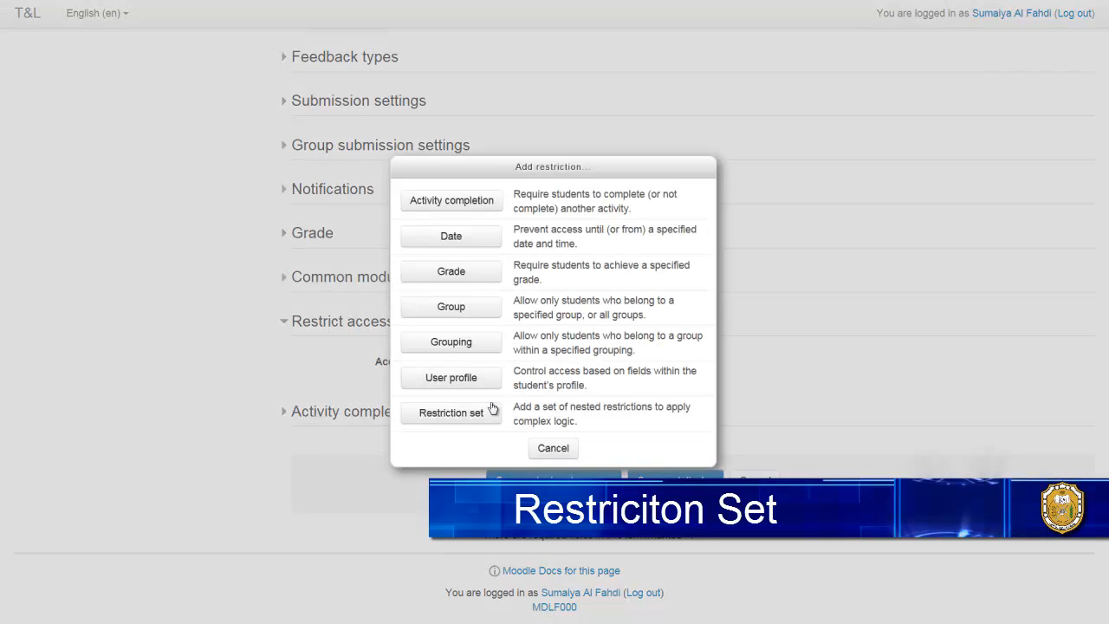
pyautogui.click(452, 415)
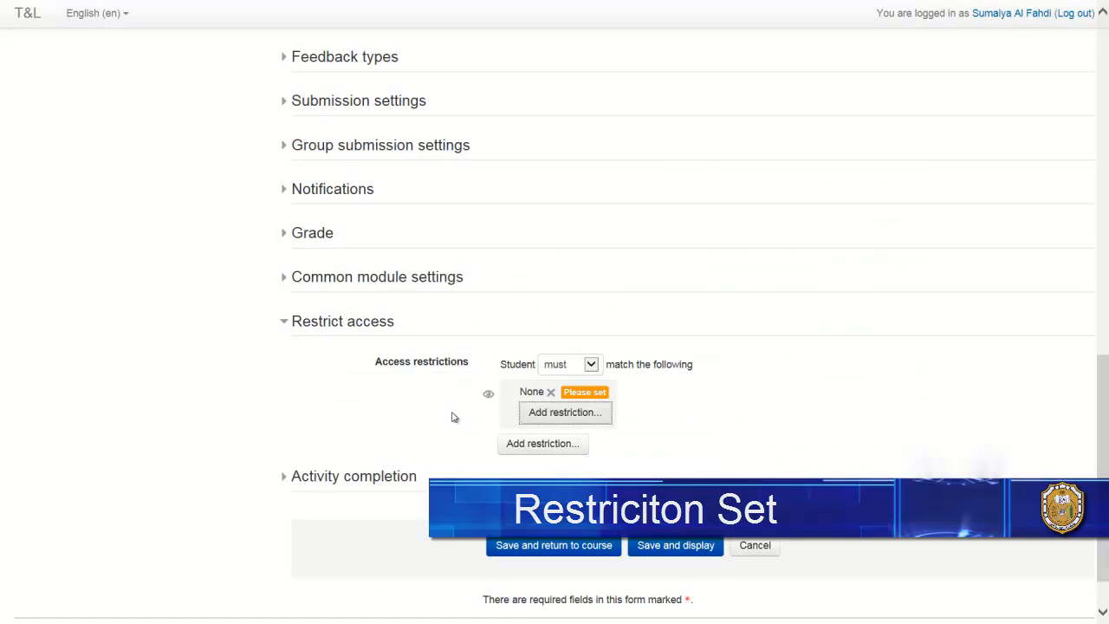
pyautogui.click(581, 416)
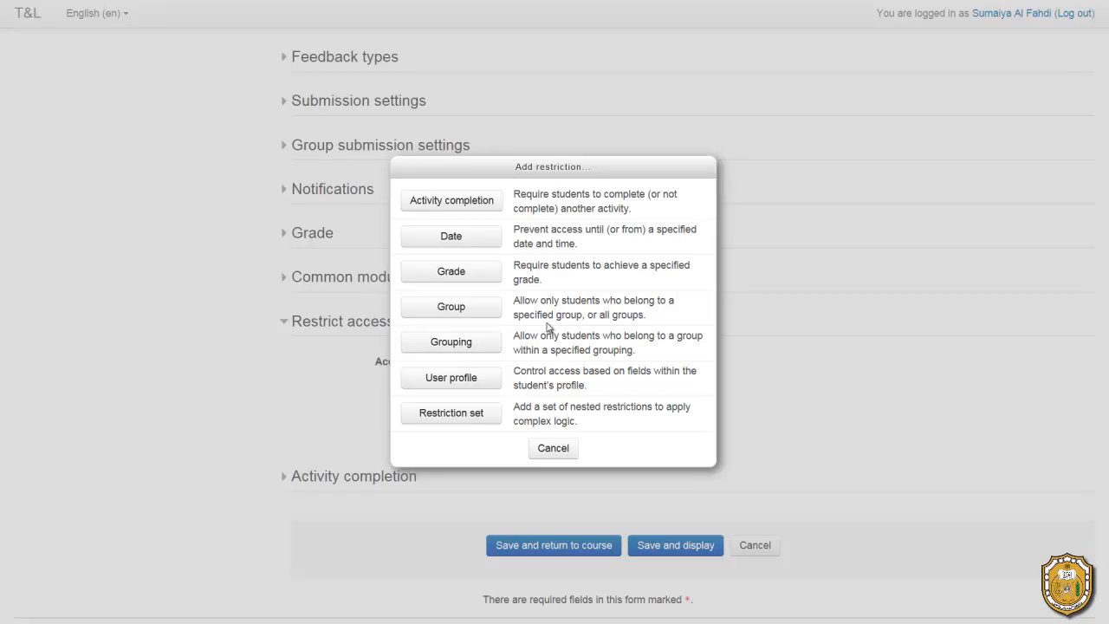
pyautogui.click(453, 308)
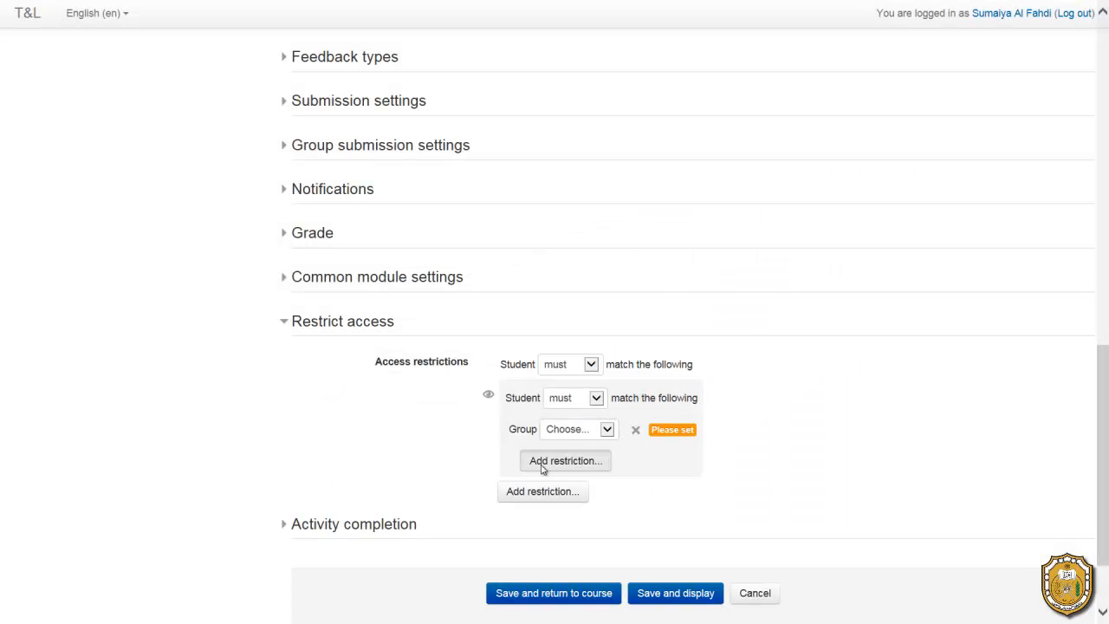
pyautogui.click(542, 466)
pyautogui.click(453, 238)
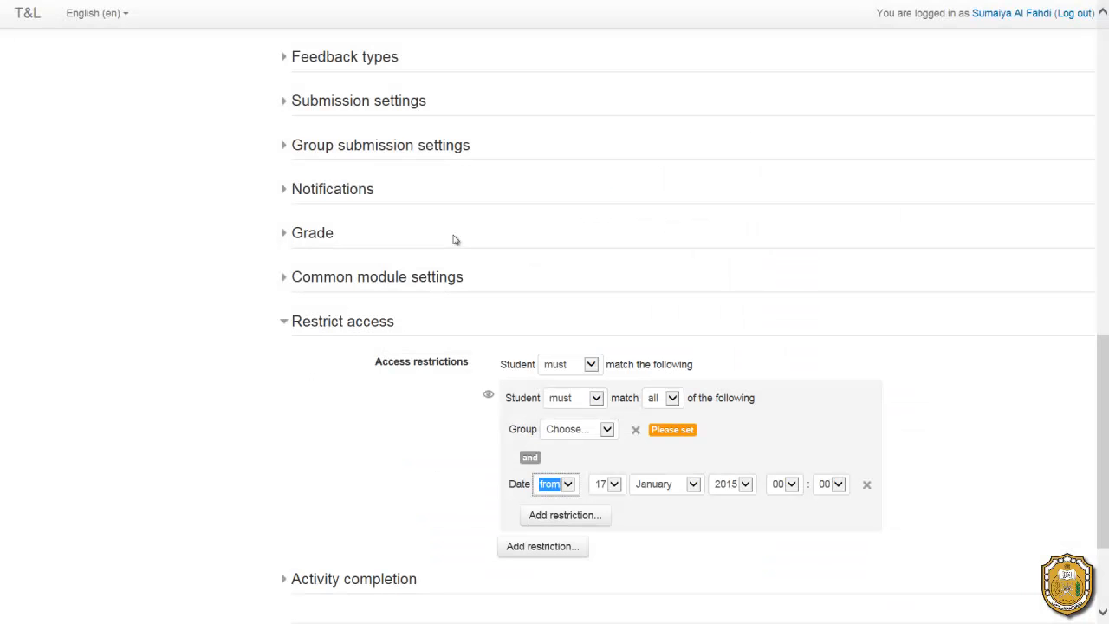
# Step: Limit the restriction set to Group A with access from 18 January 2015
pyautogui.scroll(-2, 647, 507)
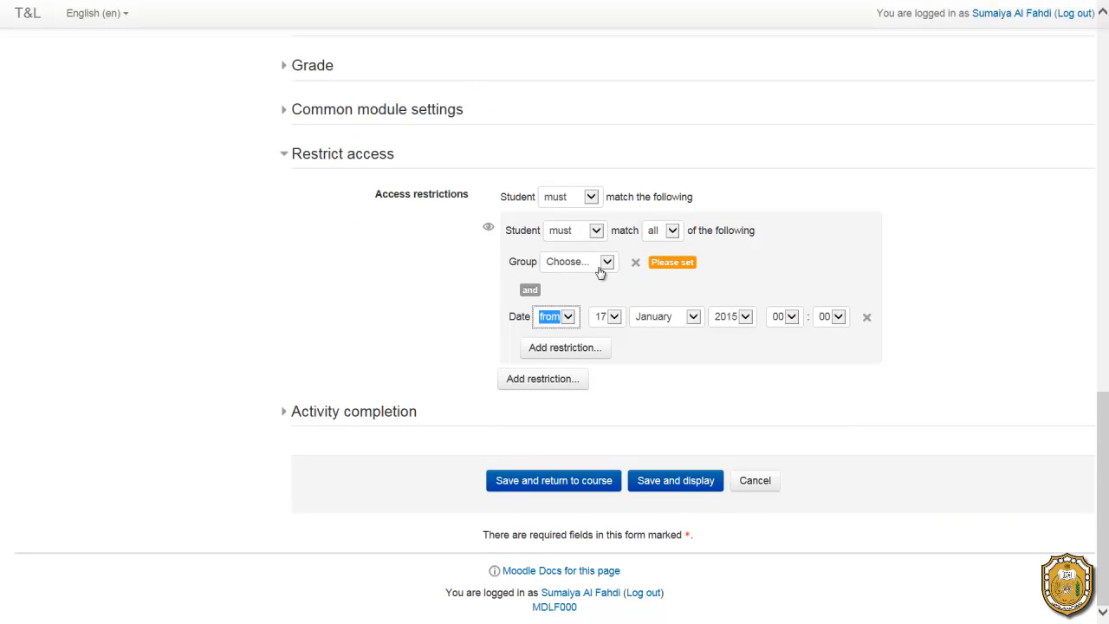
pyautogui.click(602, 270)
pyautogui.click(591, 286)
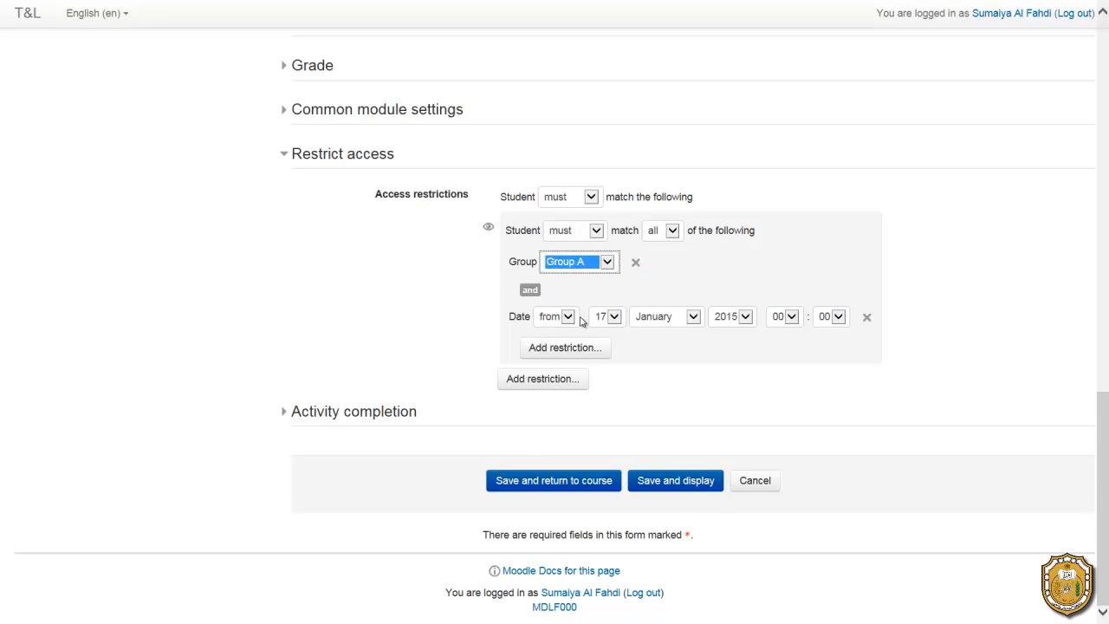
pyautogui.click(611, 317)
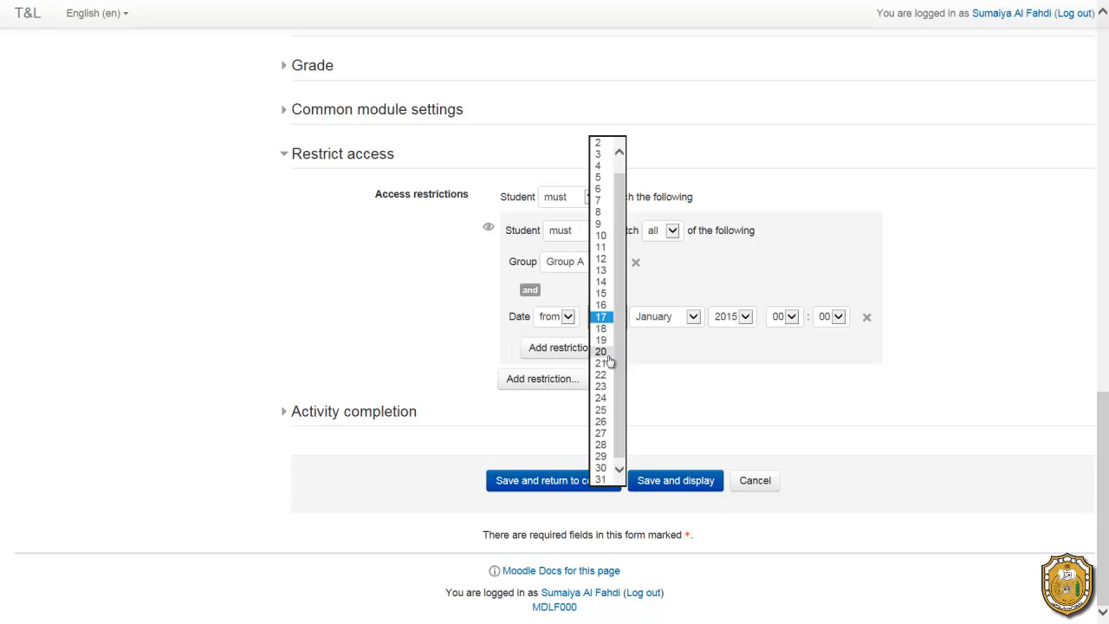
pyautogui.click(601, 317)
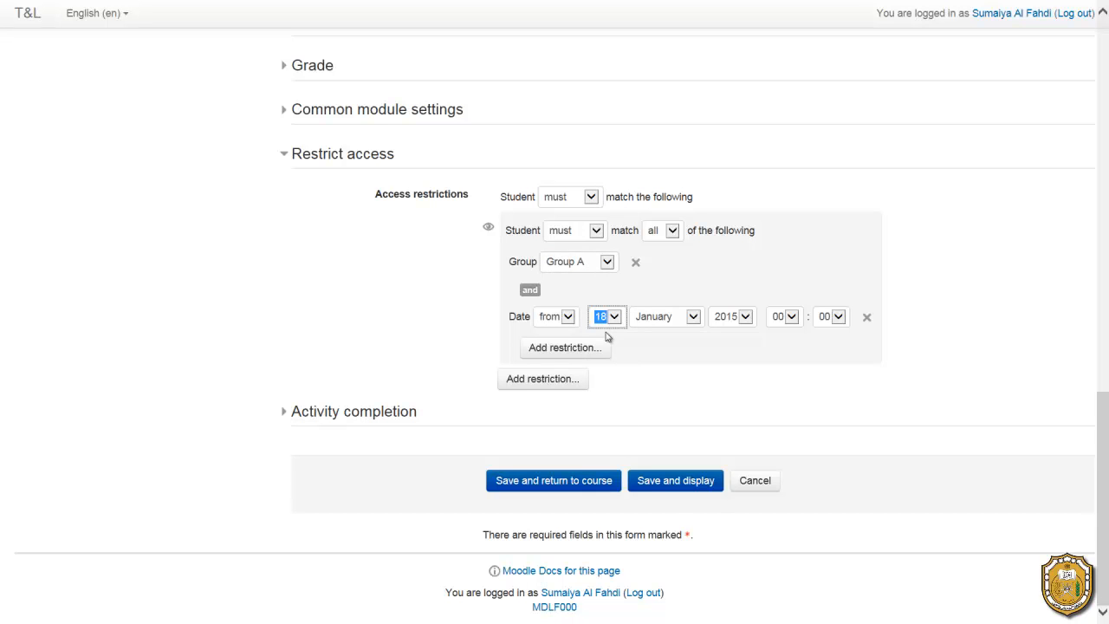
# Step: Add a second restriction set containing a group restriction and a grade restriction
pyautogui.click(558, 384)
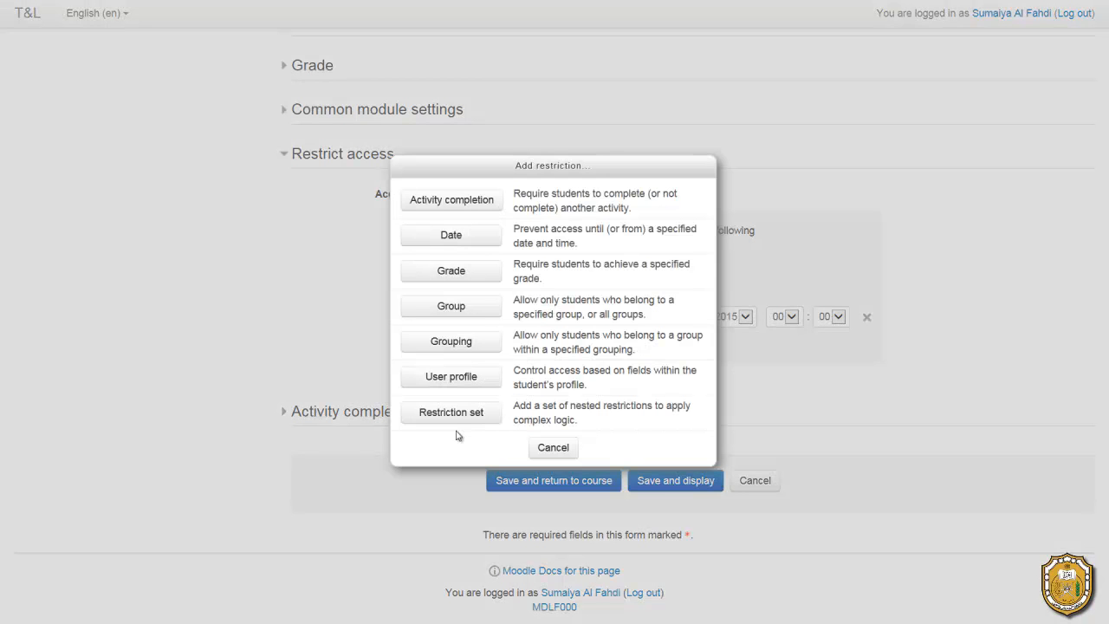
pyautogui.click(451, 412)
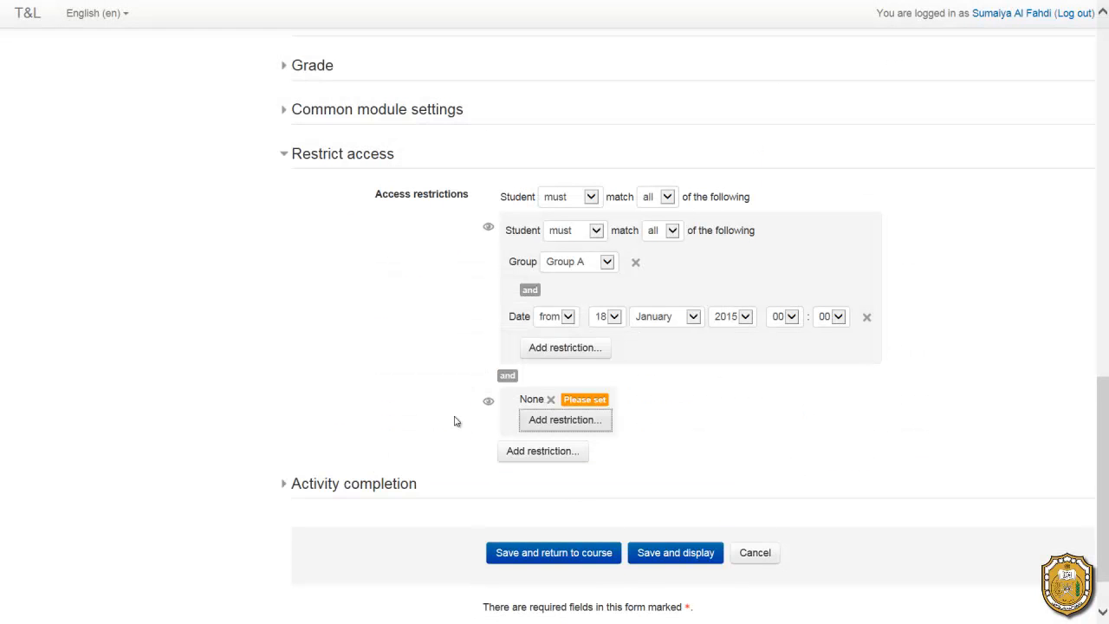
pyautogui.scroll(-1, 520, 398)
pyautogui.click(563, 346)
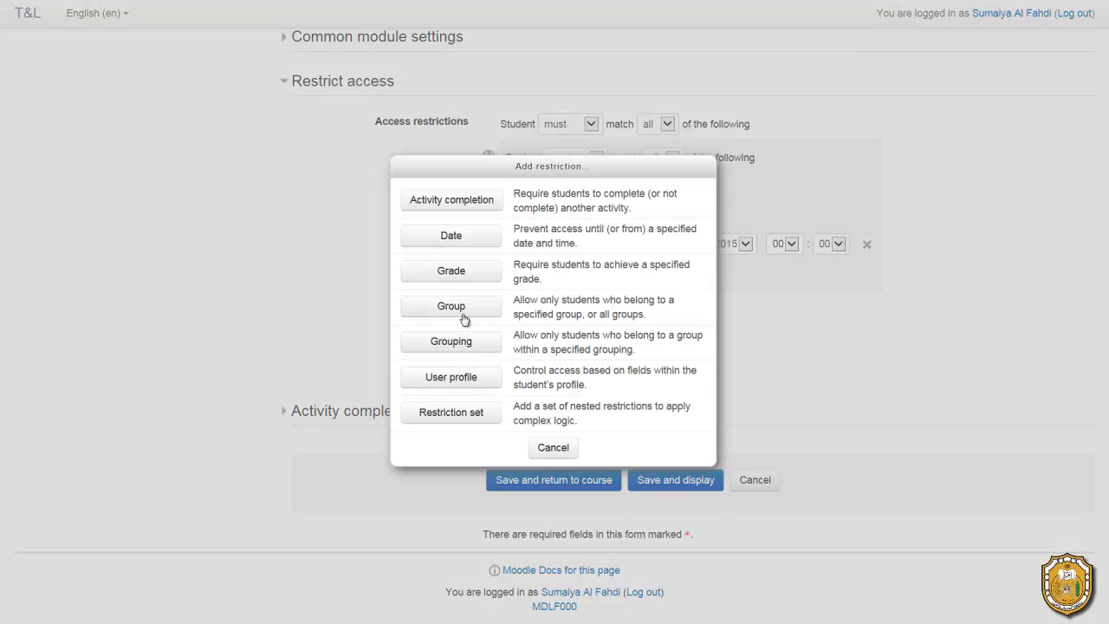
pyautogui.click(463, 319)
pyautogui.scroll(-1, 524, 338)
pyautogui.click(564, 347)
pyautogui.click(466, 273)
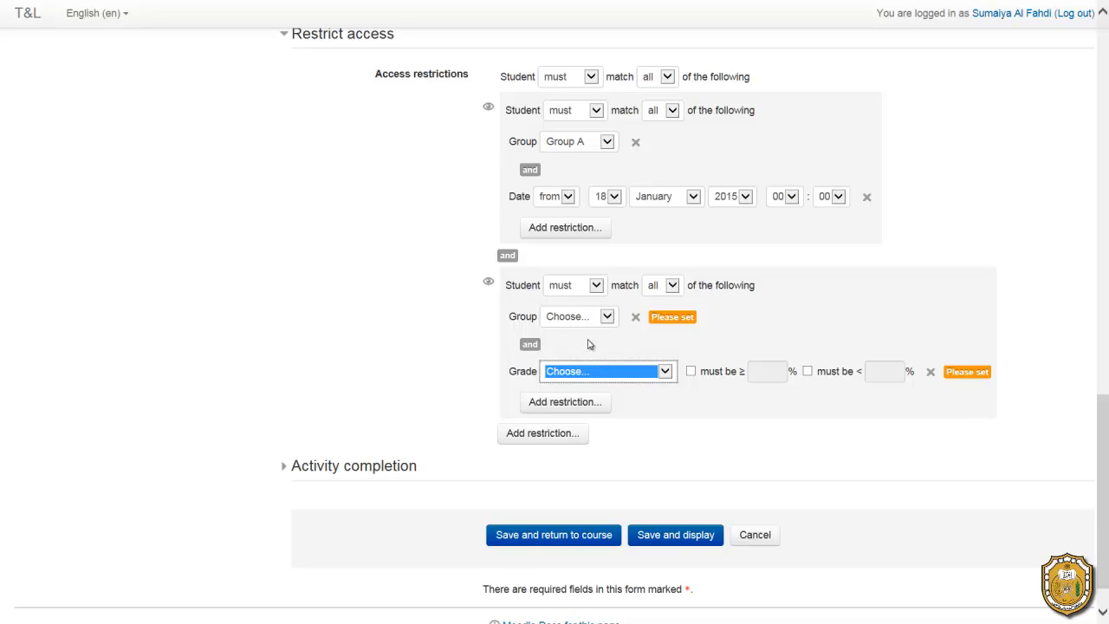
# Step: Limit the second restriction set to Group B with a Task 3: Quiz 1 grade of at least 70%
pyautogui.click(594, 317)
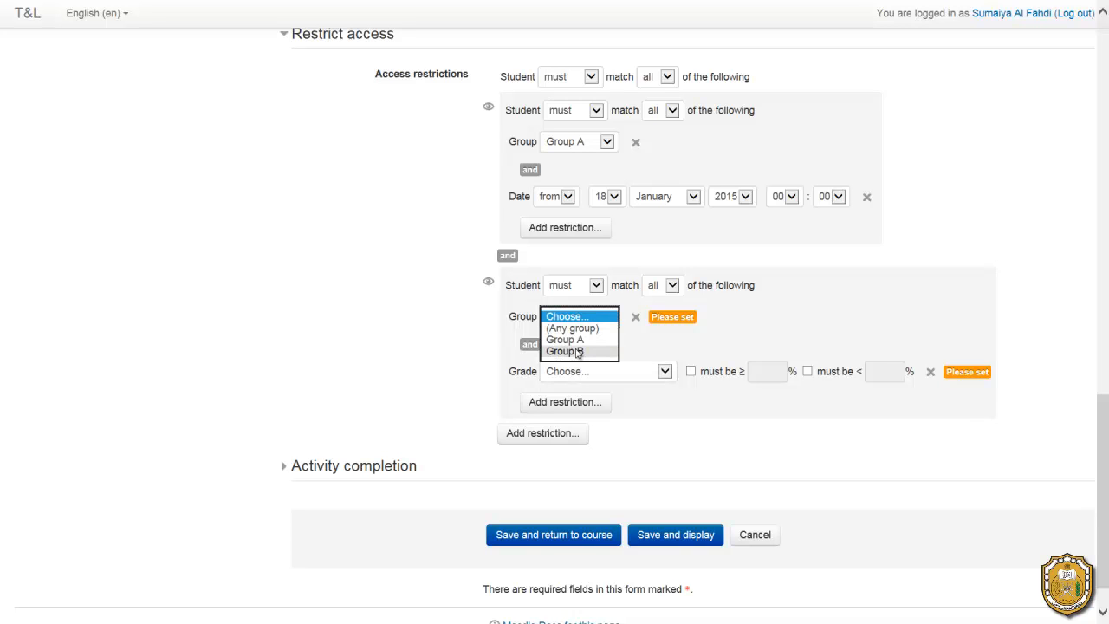
pyautogui.click(578, 351)
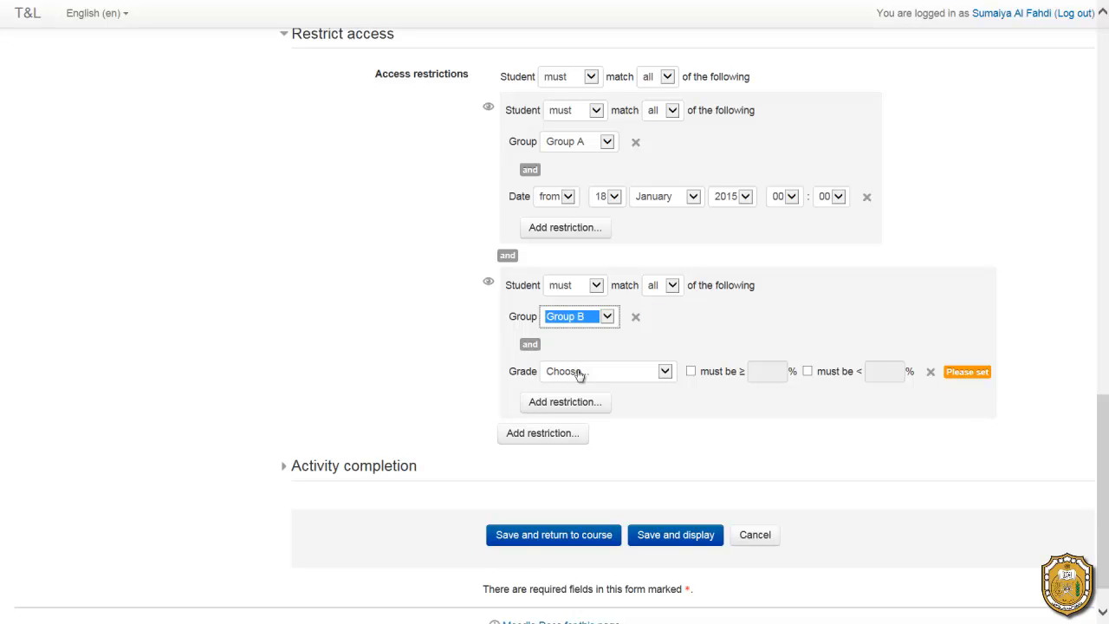
pyautogui.click(648, 378)
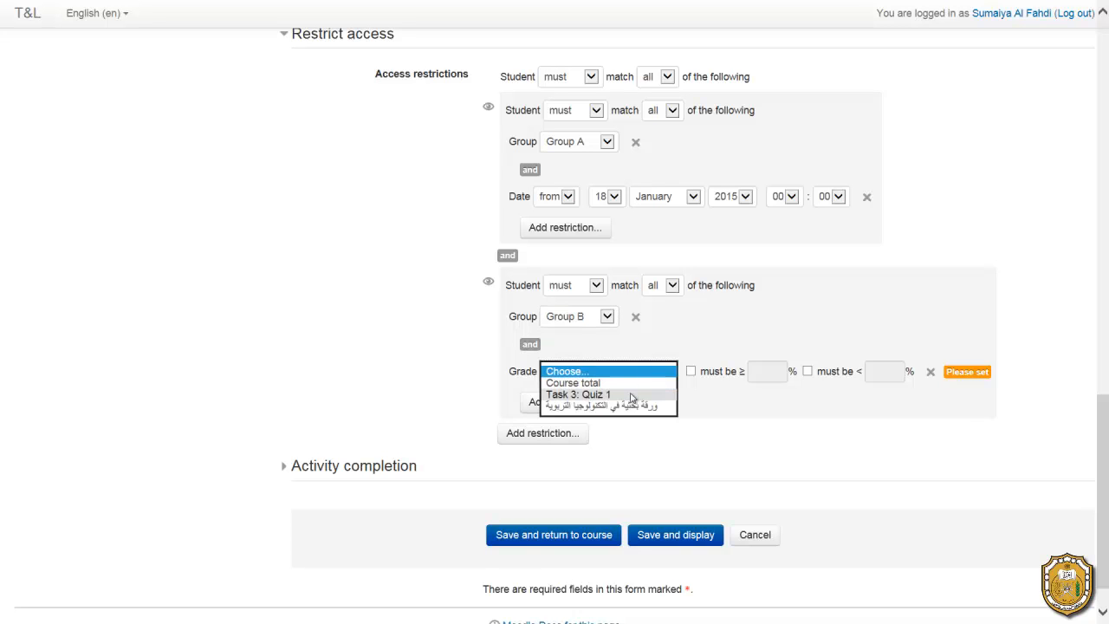
pyautogui.click(619, 399)
pyautogui.click(756, 371)
pyautogui.write('70')
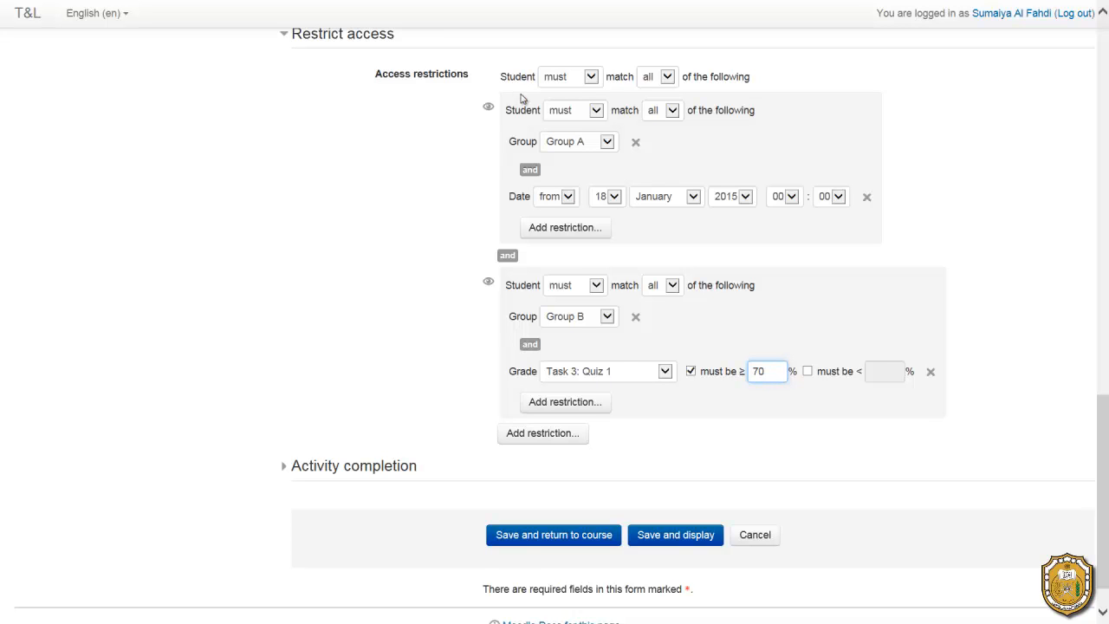
# Step: Require students to match any of the two restriction sets, and save the assignment, returning to the course
pyautogui.click(664, 82)
pyautogui.click(652, 90)
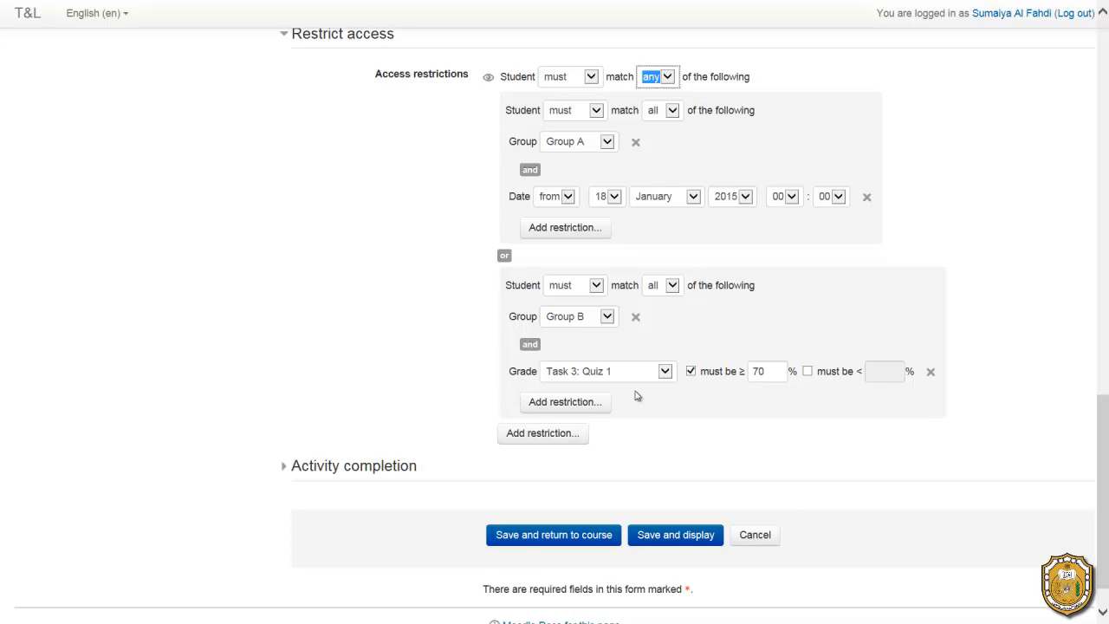
pyautogui.click(604, 539)
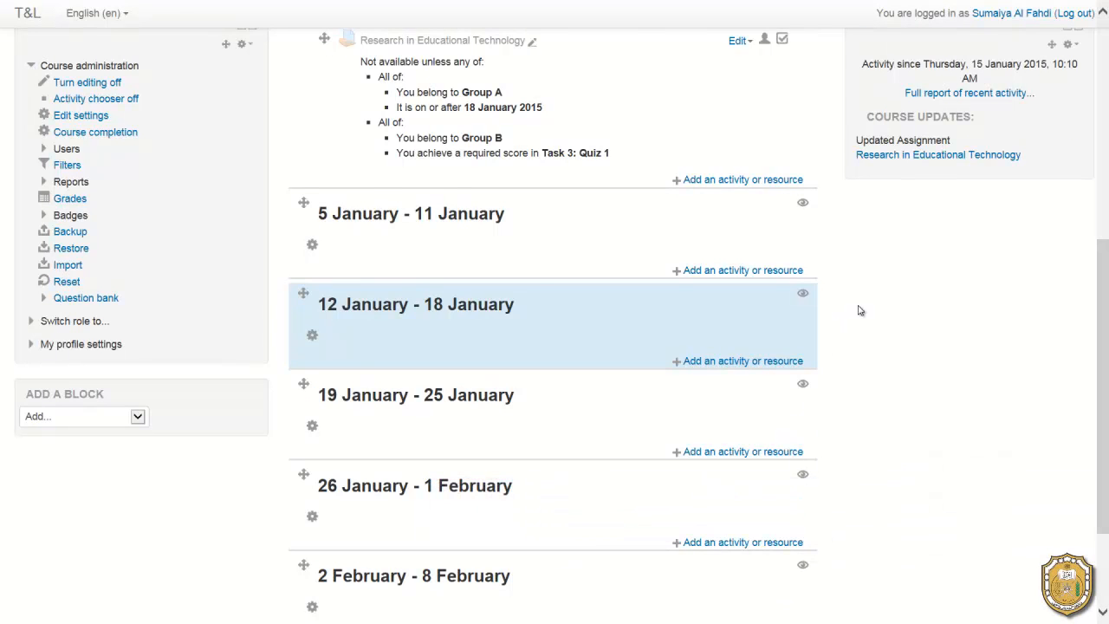
# Step: Open the settings of the Task 1: introduction file and expand its activity completion options
pyautogui.scroll(5, 861, 311)
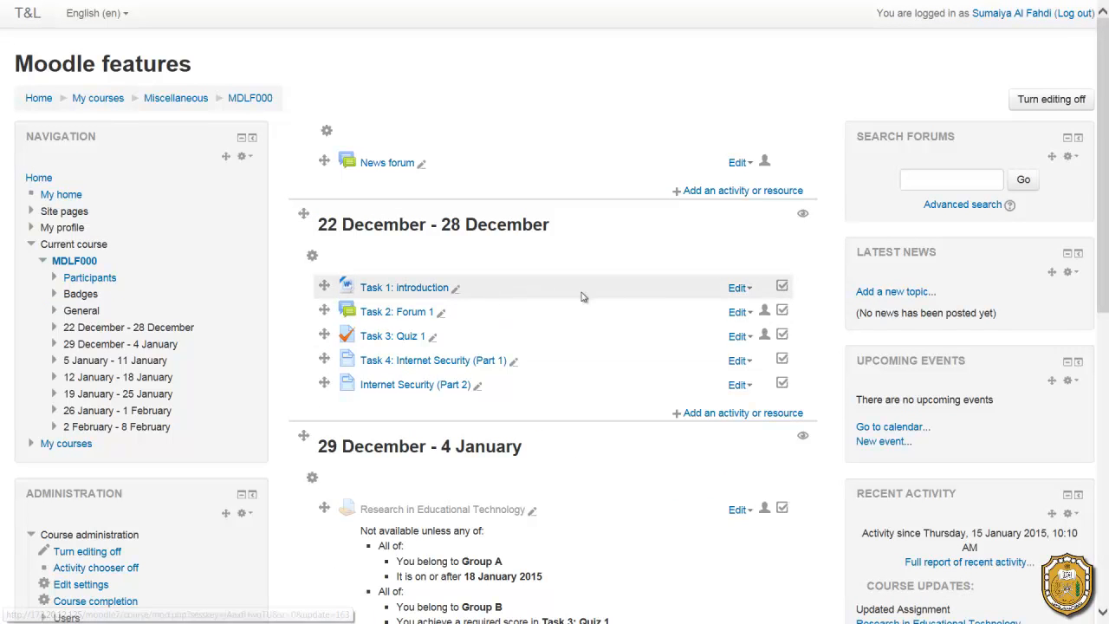
pyautogui.click(741, 292)
pyautogui.click(607, 319)
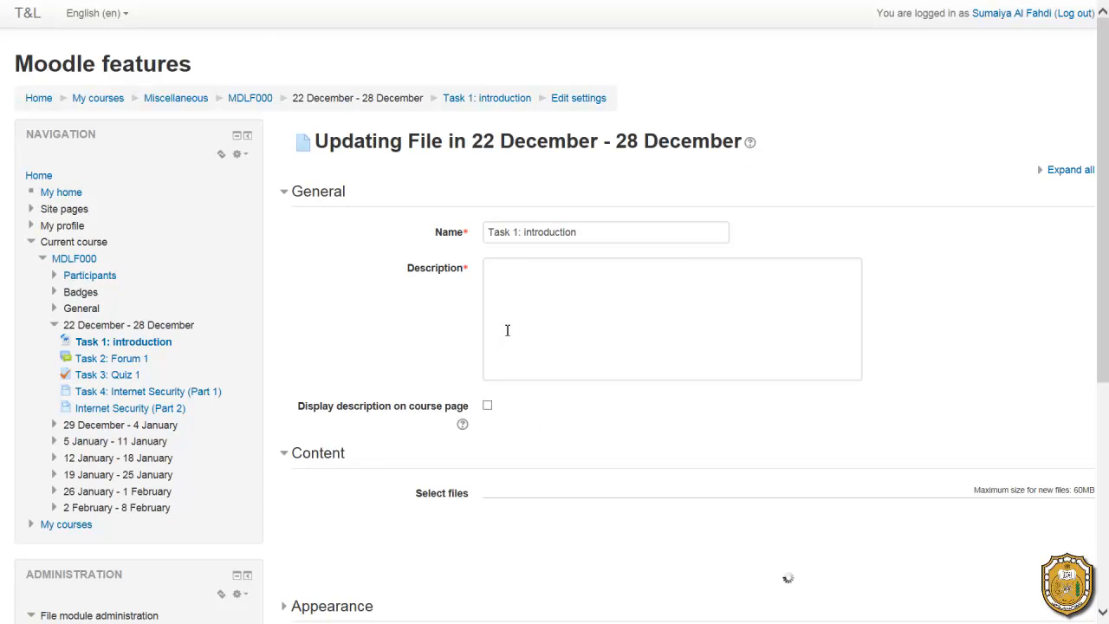
pyautogui.scroll(-5, 507, 330)
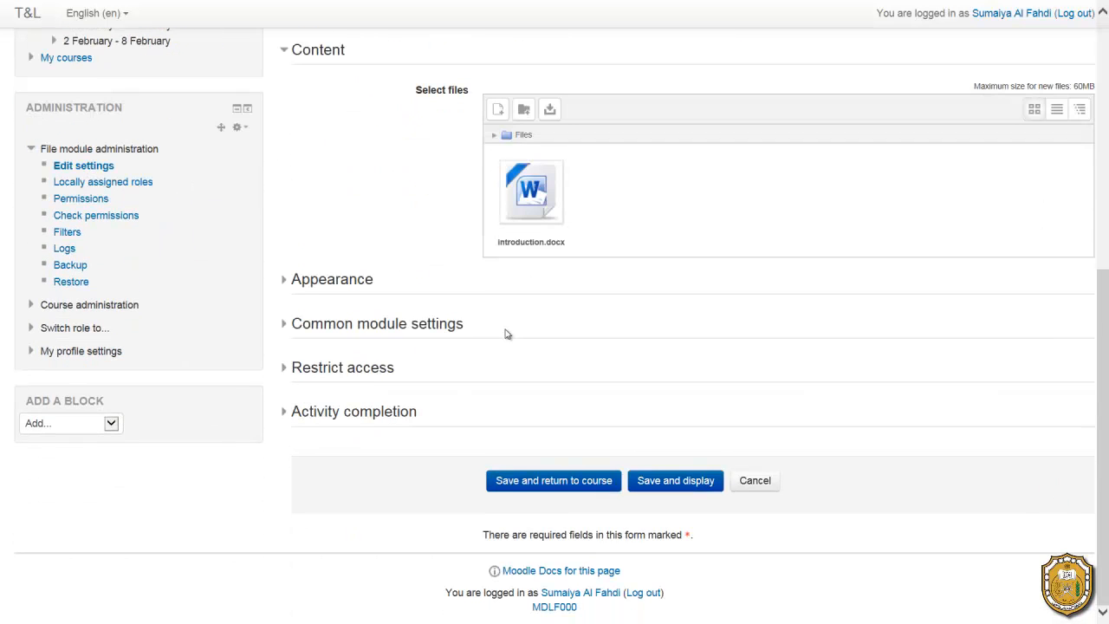
pyautogui.click(381, 416)
pyautogui.scroll(-1, 381, 416)
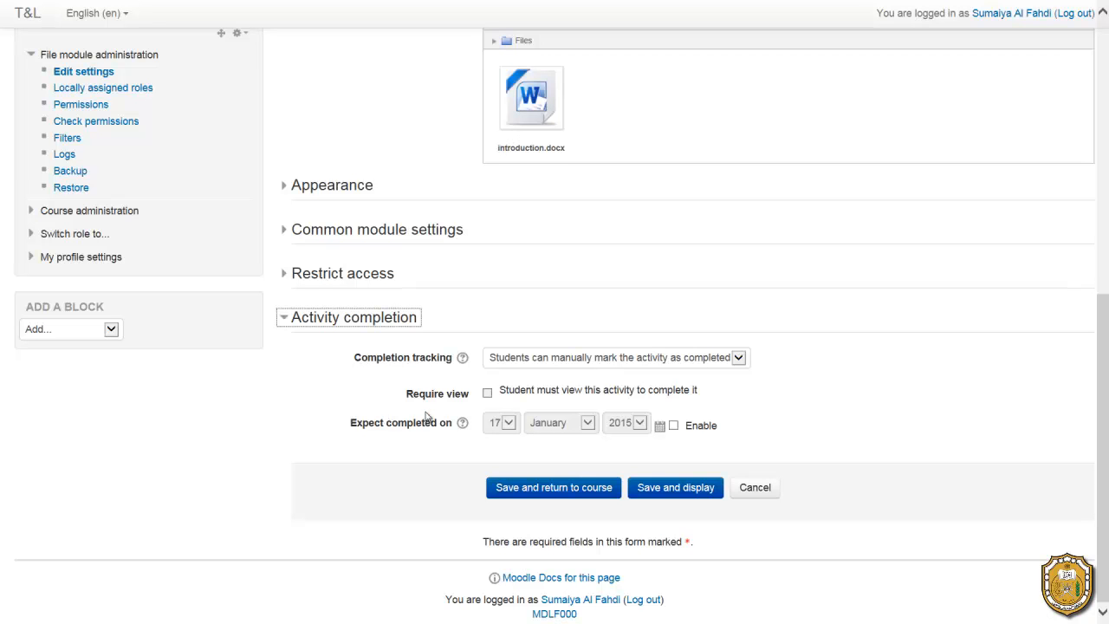
pyautogui.scroll(-1, 428, 418)
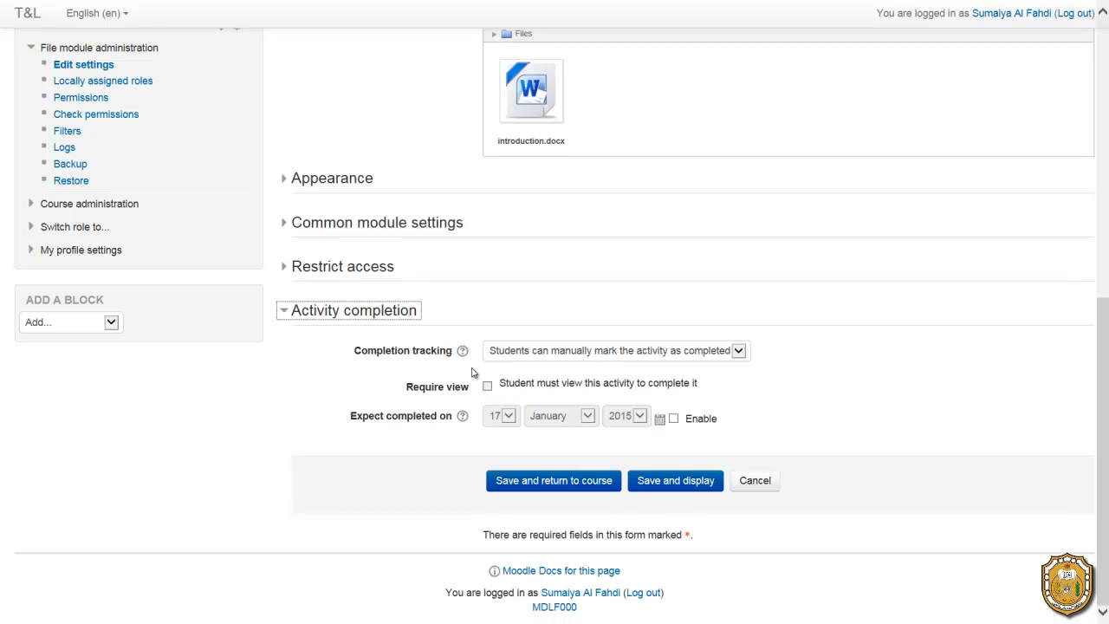
# Step: Show Task 1: introduction as complete when conditions are met, require students to view it, and save, returning to the course
pyautogui.click(681, 355)
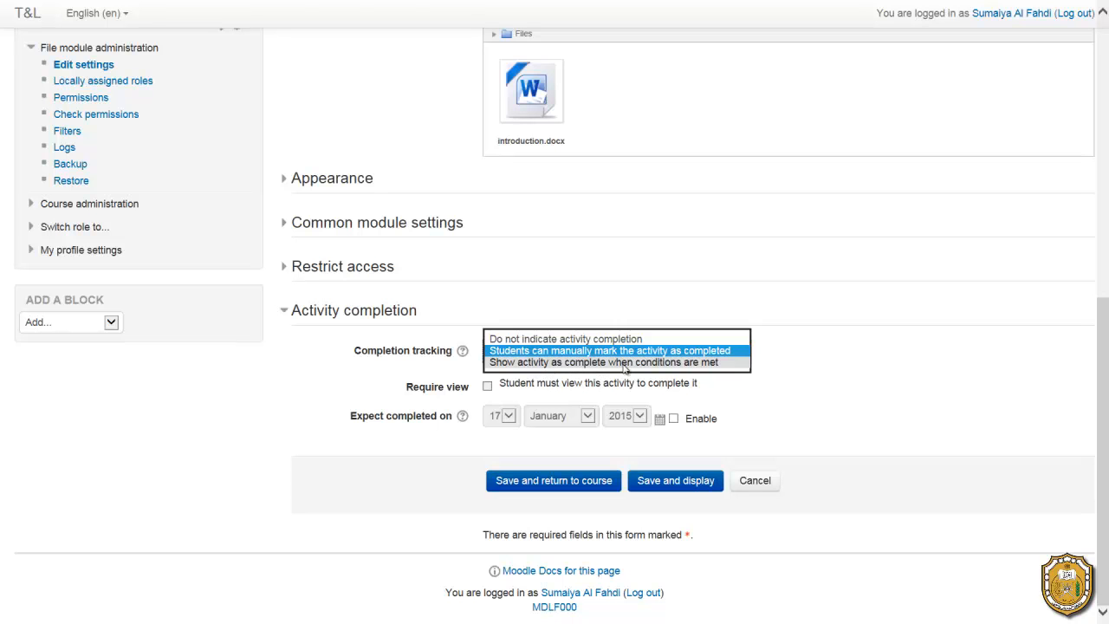
pyautogui.click(667, 363)
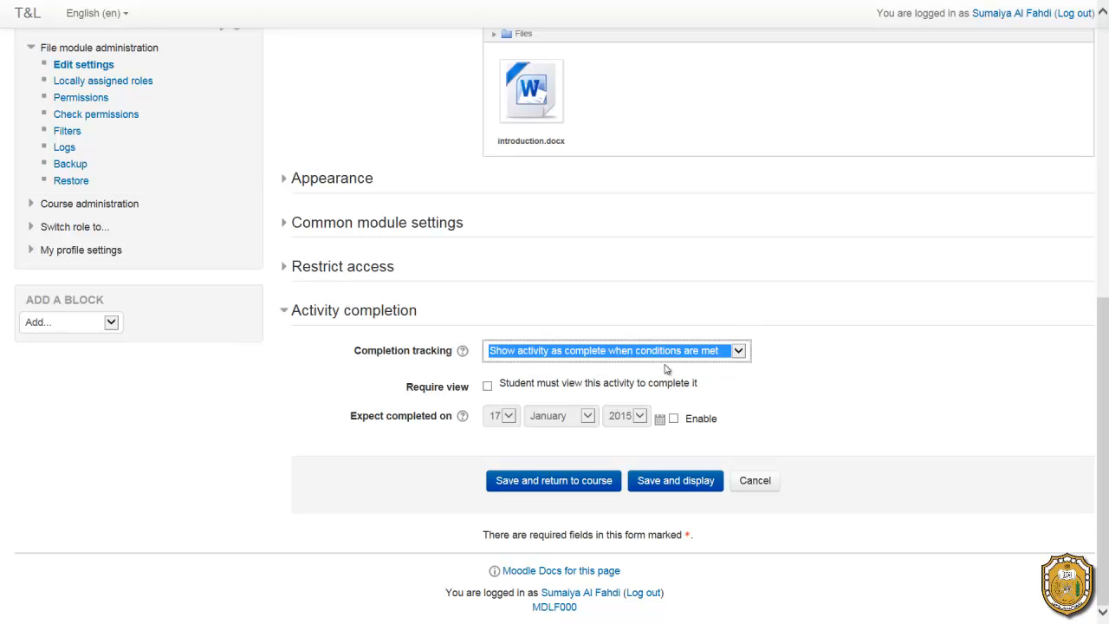
pyautogui.click(487, 386)
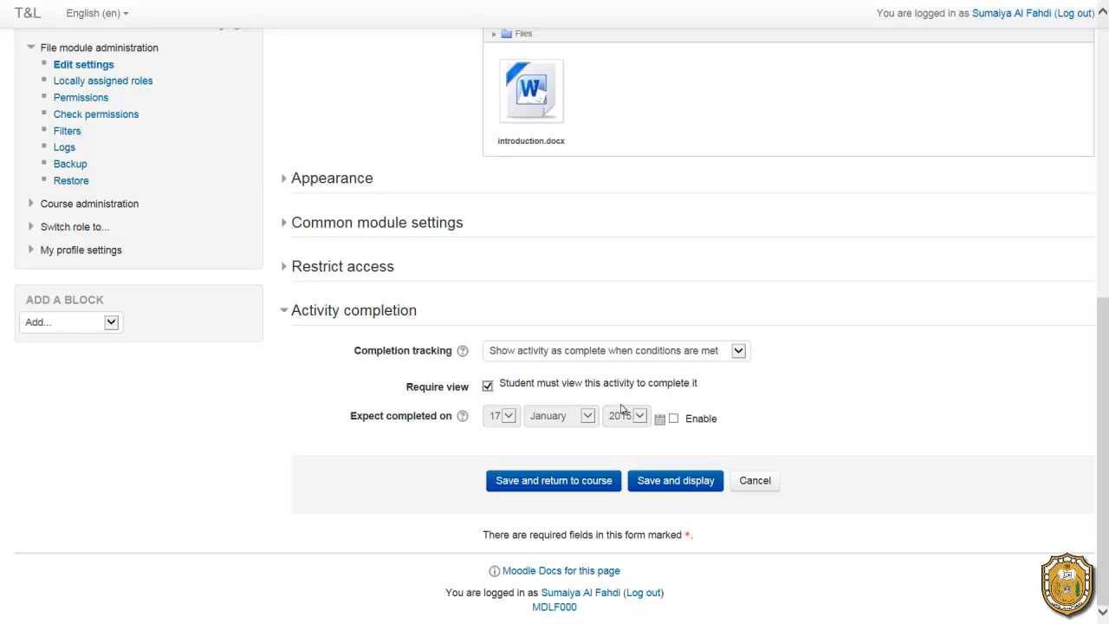
pyautogui.click(539, 485)
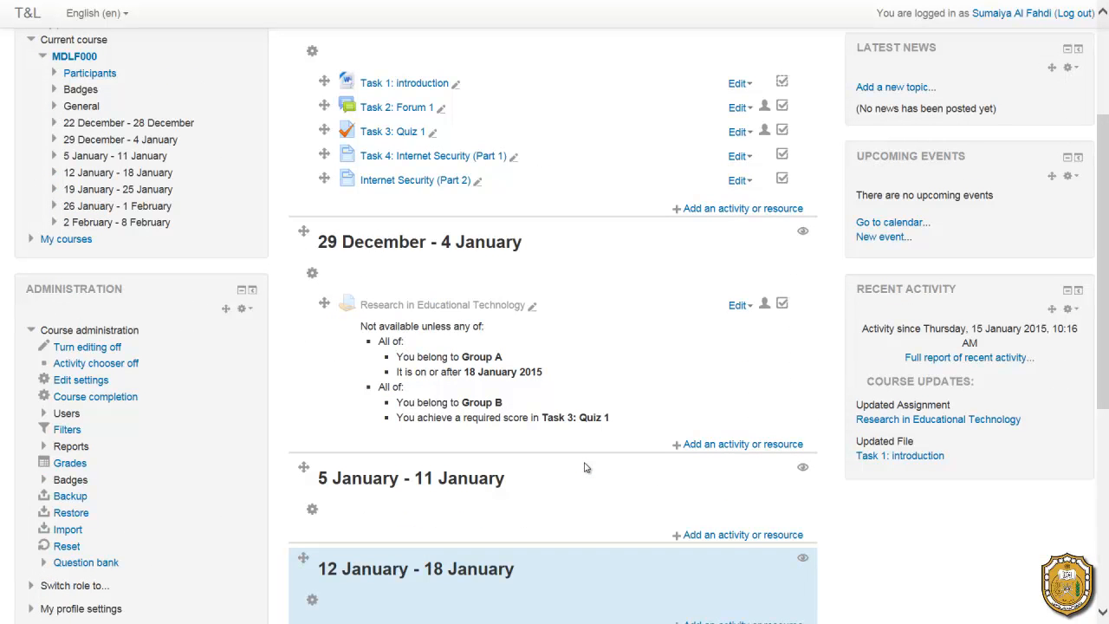
# Step: Open the settings of the Task 2: Forum 1 activity and expand its access restriction options
pyautogui.scroll(4, 585, 468)
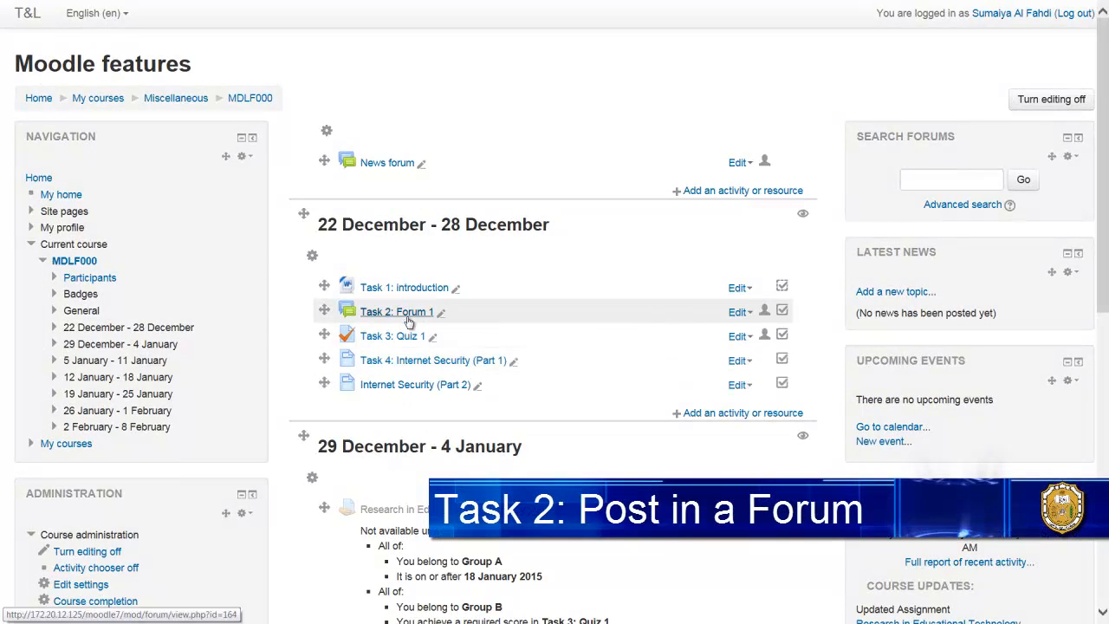
pyautogui.click(747, 312)
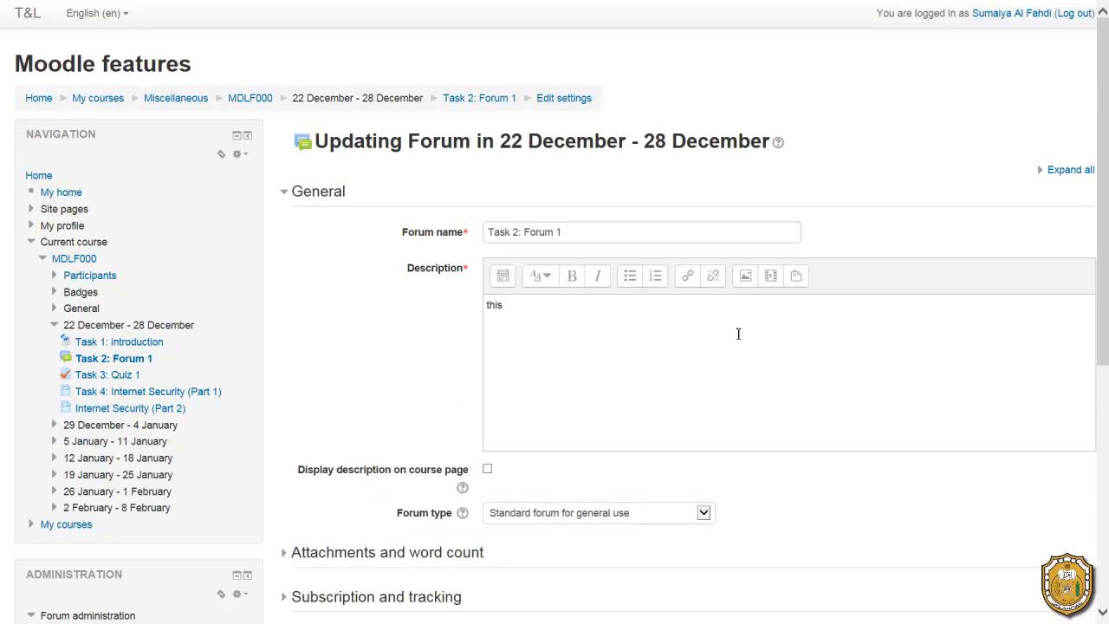
pyautogui.scroll(-5, 428, 428)
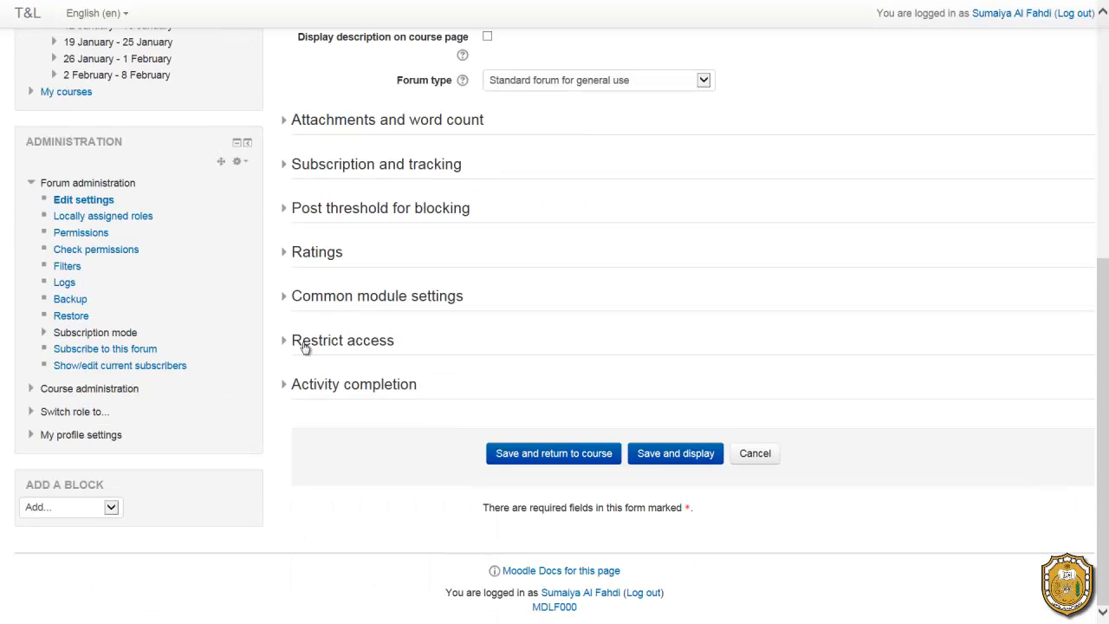
pyautogui.click(328, 343)
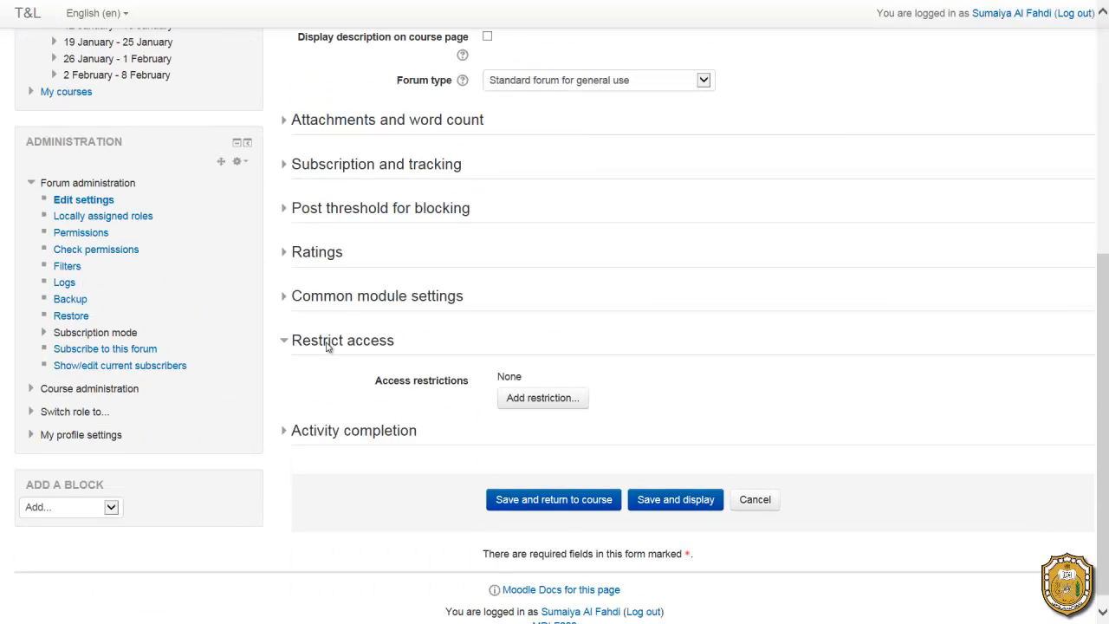
# Step: Add an activity completion restriction to the forum, requiring Task 1: introduction to be marked complete
pyautogui.click(541, 378)
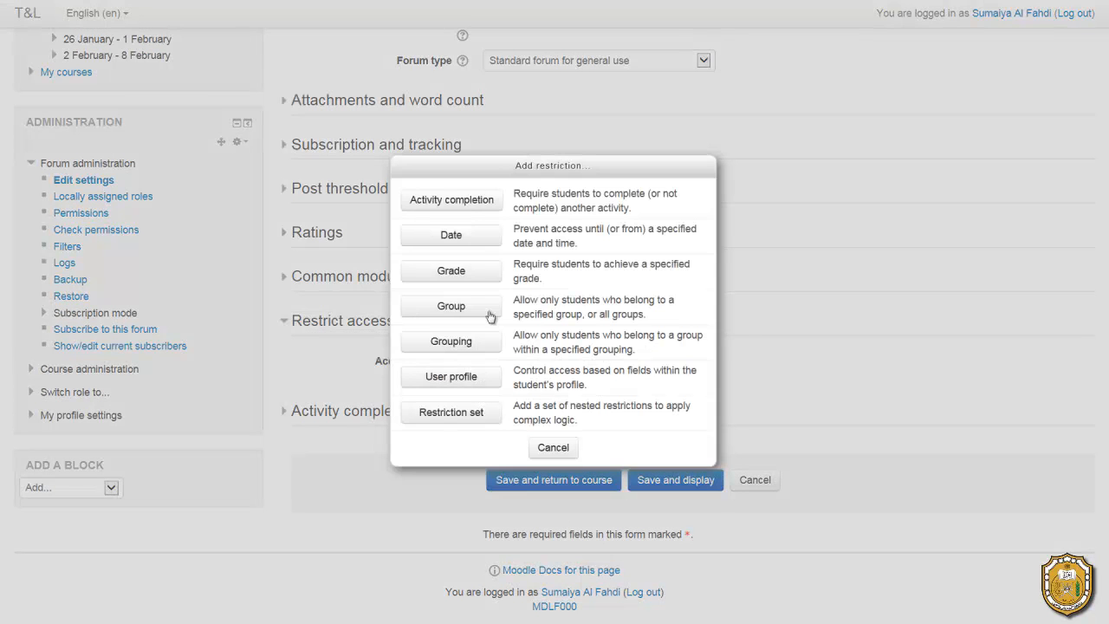
pyautogui.click(472, 209)
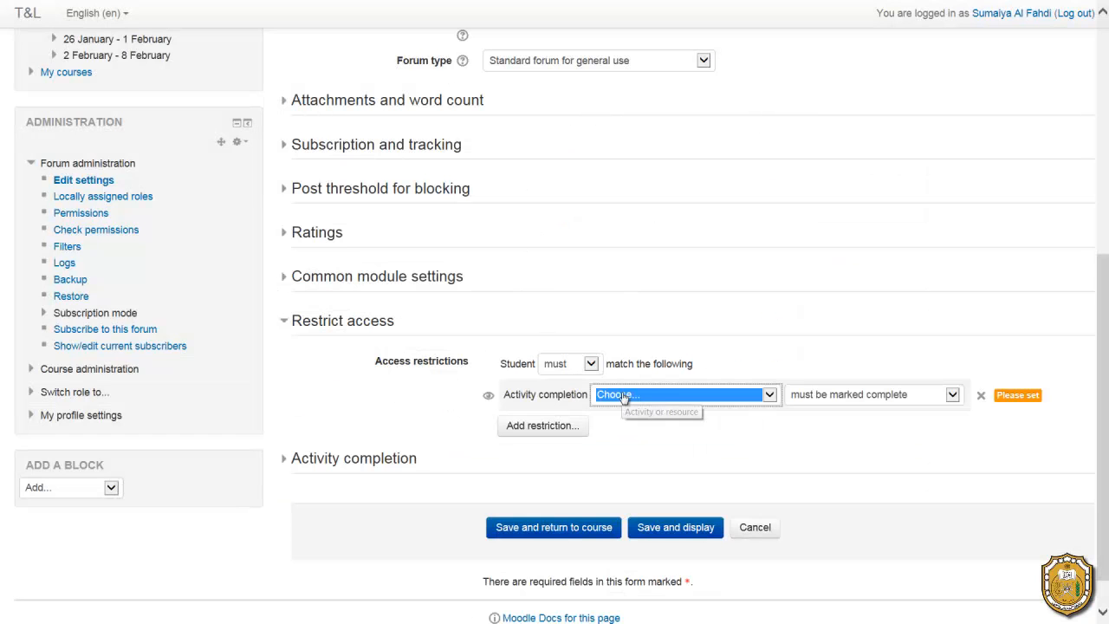
pyautogui.click(675, 398)
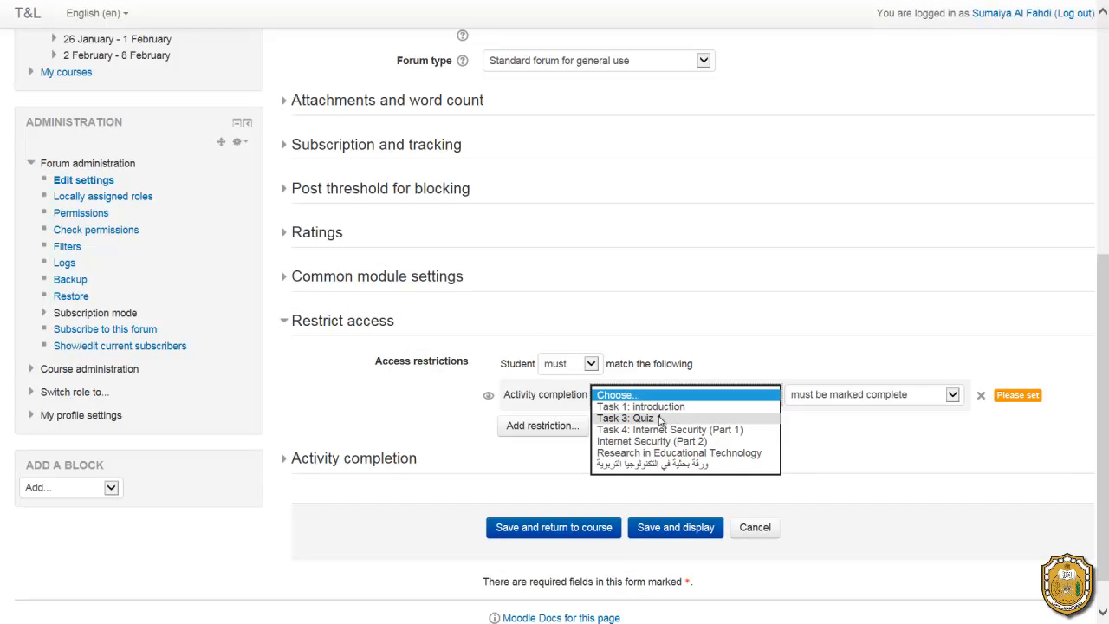
pyautogui.click(659, 415)
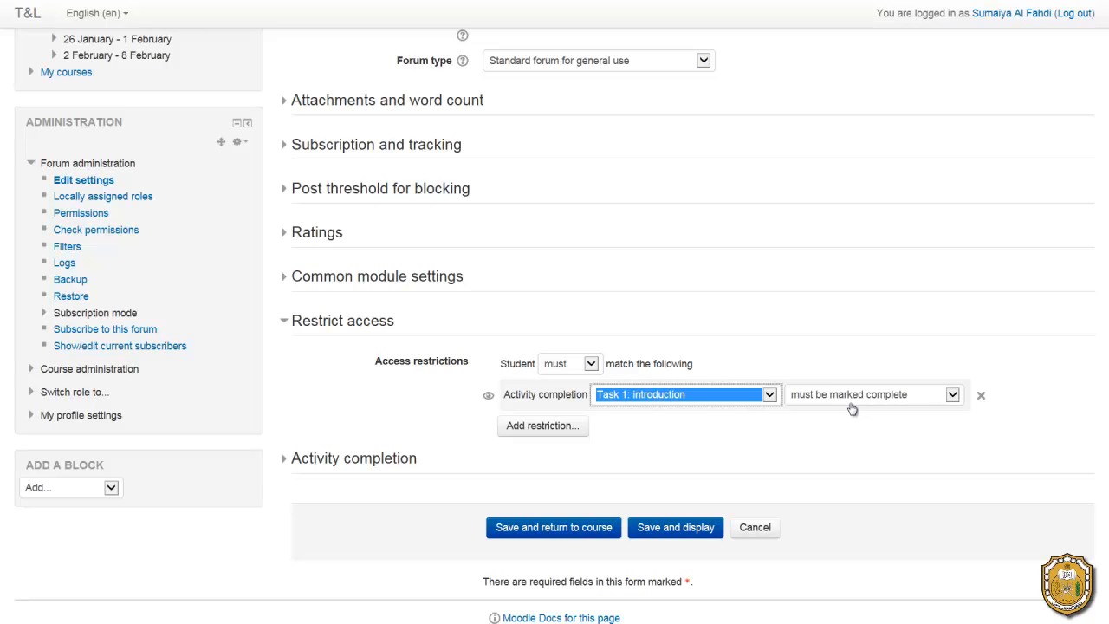
pyautogui.click(647, 429)
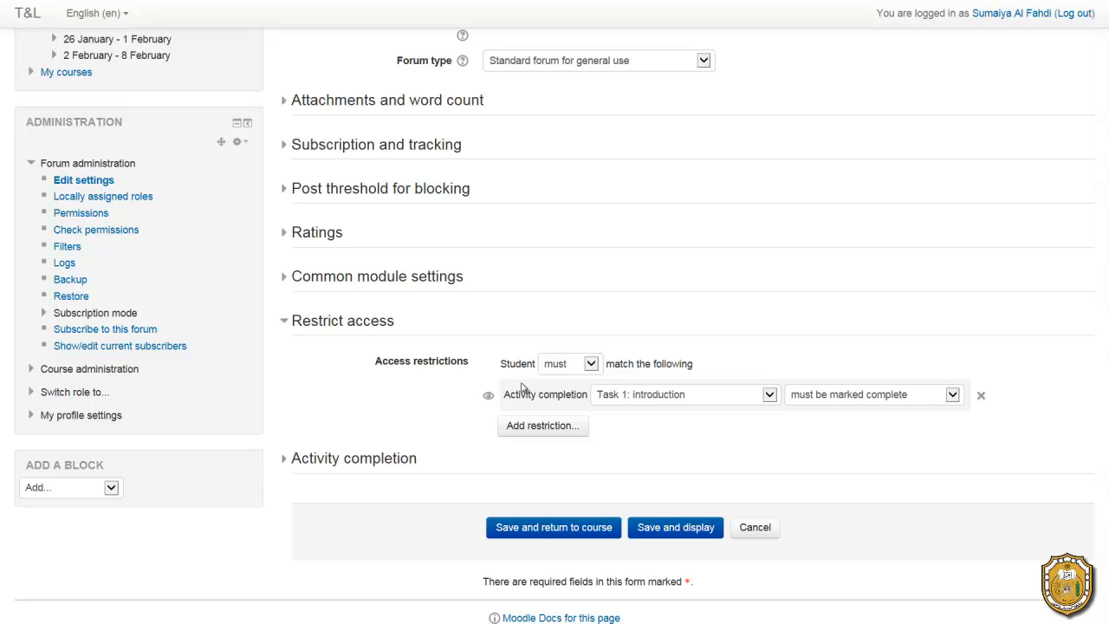
# Step: Set the forum's completion tracking to show the activity as complete when conditions are met
pyautogui.scroll(-2, 523, 387)
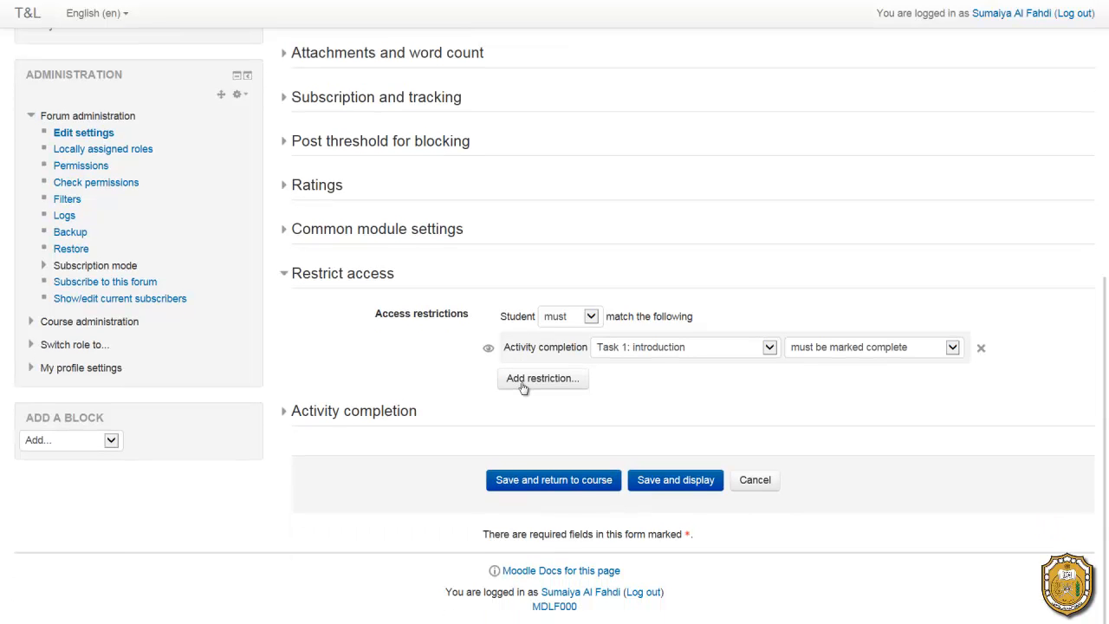
pyautogui.click(371, 413)
pyautogui.scroll(-3, 369, 422)
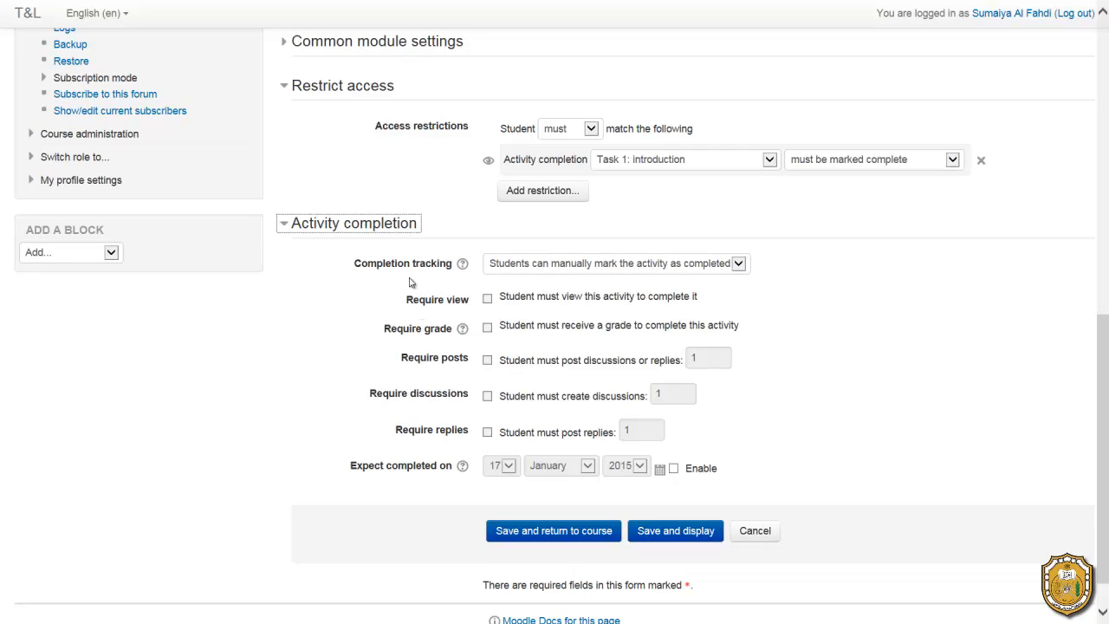
pyautogui.click(560, 266)
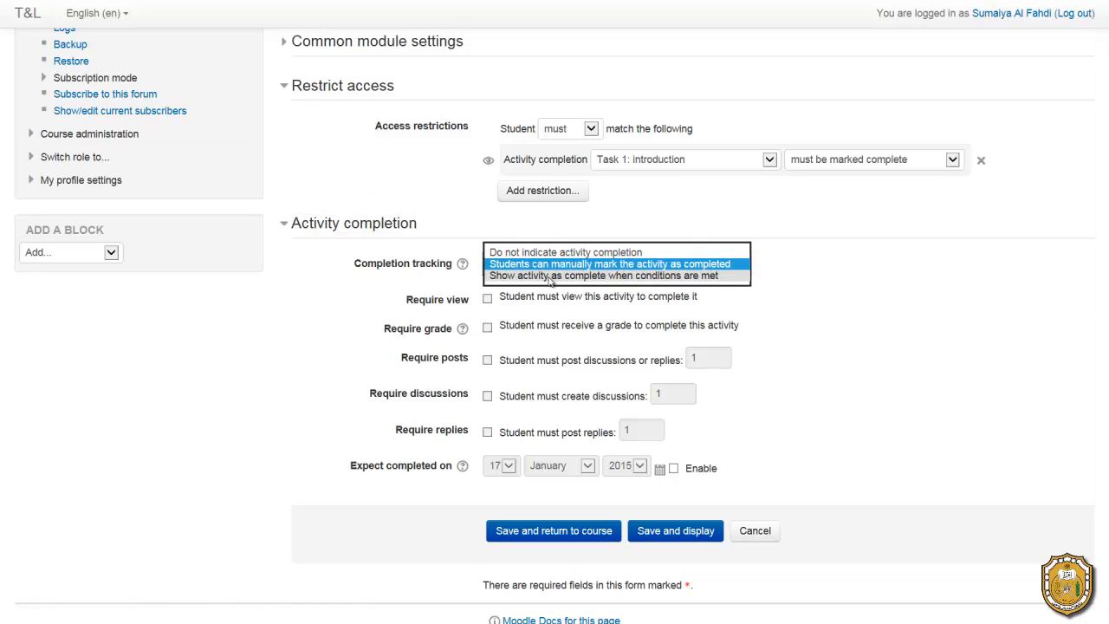
pyautogui.click(551, 276)
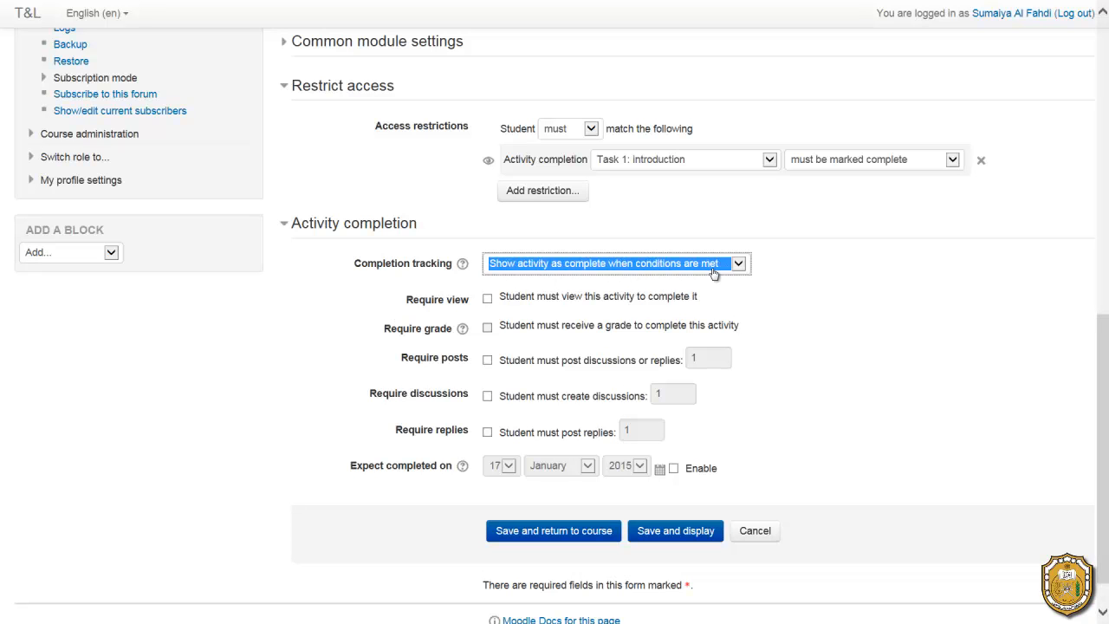
# Step: Require students to view the forum and post 1 discussion or reply, and save, returning to the course
pyautogui.click(488, 300)
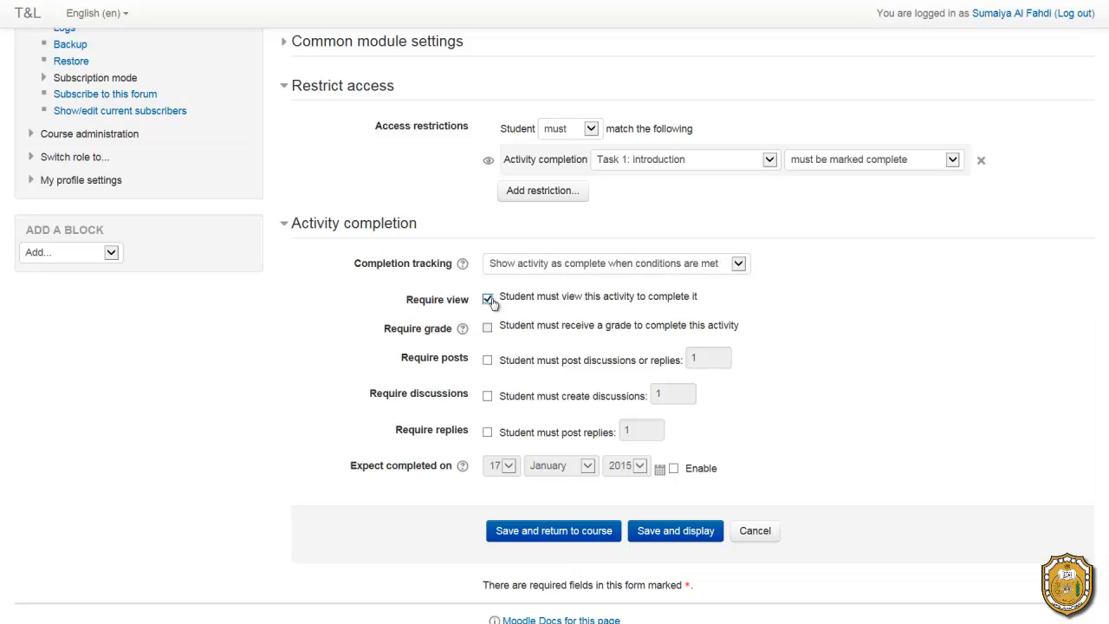
pyautogui.click(487, 361)
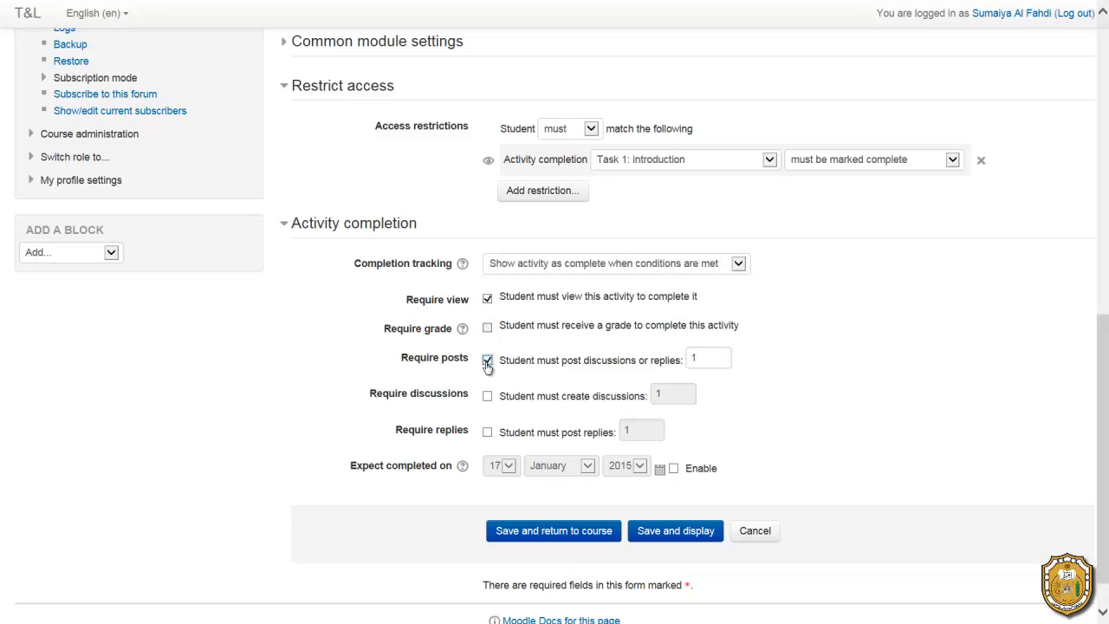
pyautogui.click(697, 358)
pyautogui.doubleClick(695, 359)
pyautogui.scroll(-2, 632, 396)
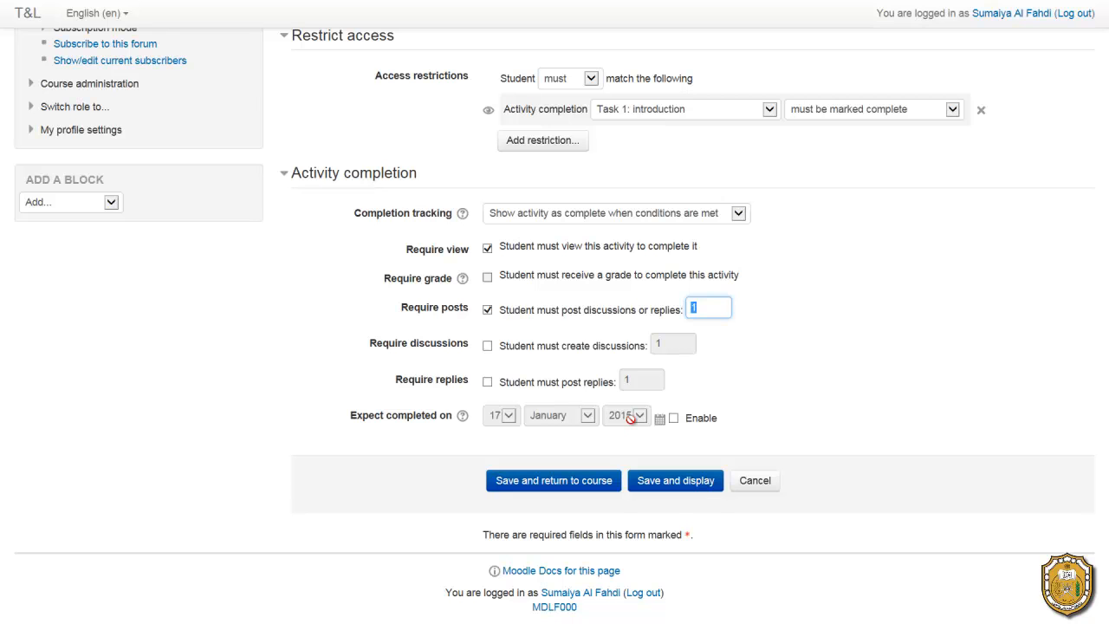
pyautogui.click(533, 485)
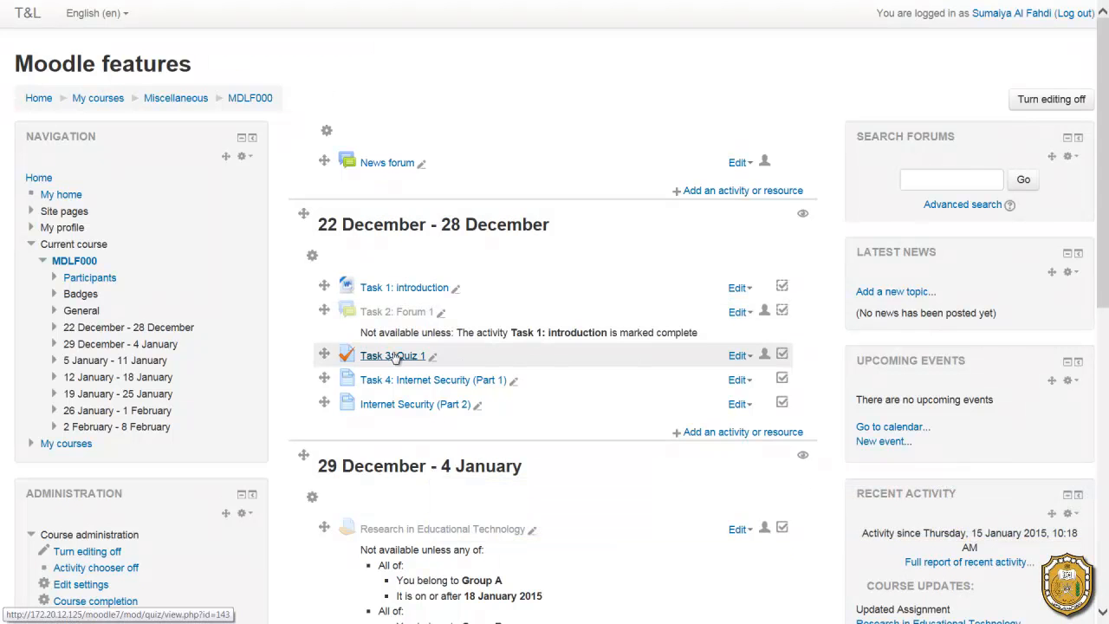
# Step: Open the settings of the Task 3: Quiz 1 activity and expand its access restriction options
pyautogui.click(742, 356)
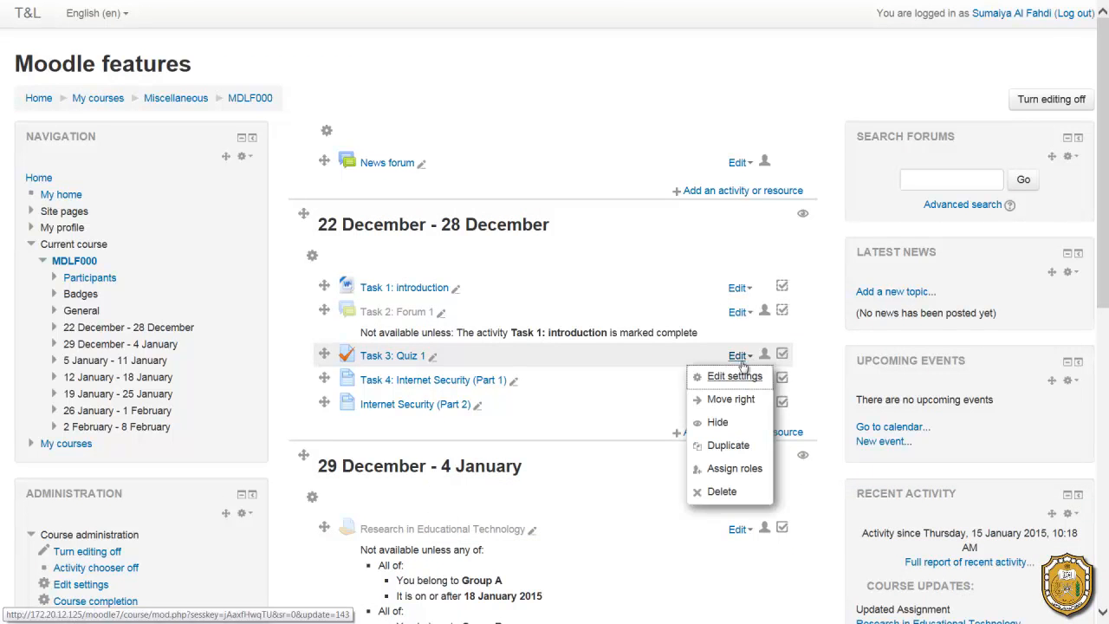
pyautogui.click(733, 376)
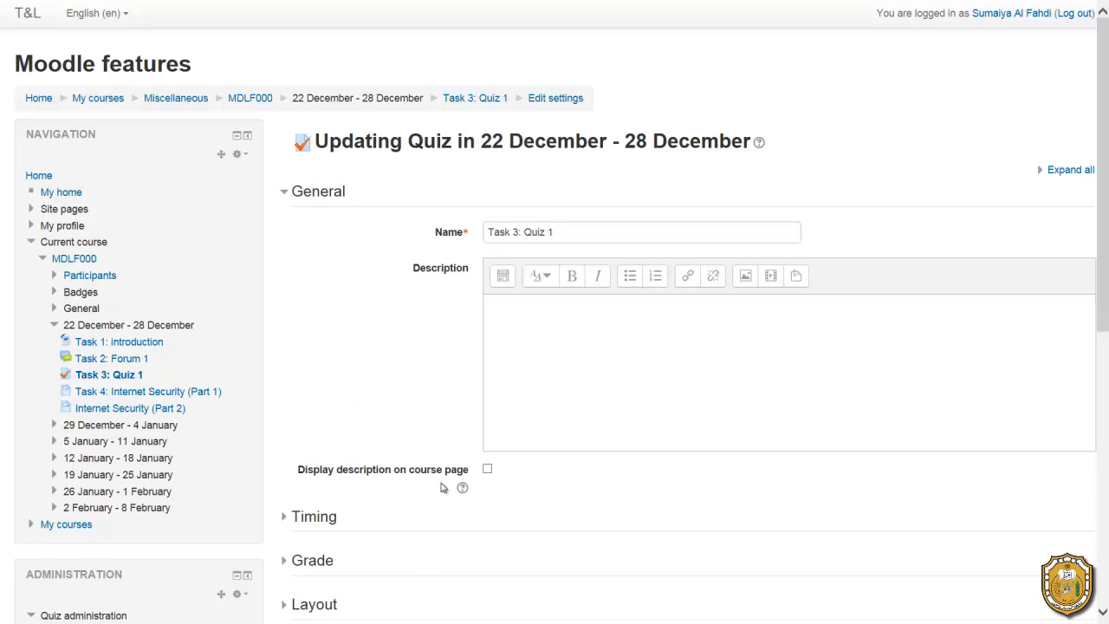
pyautogui.scroll(-5, 442, 488)
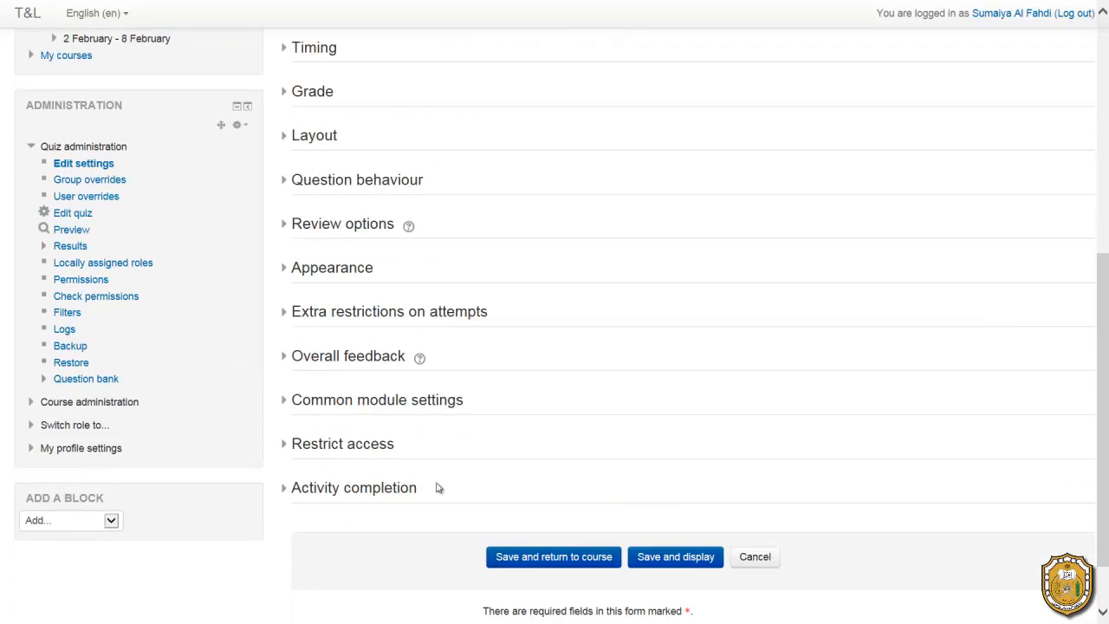
pyautogui.click(355, 446)
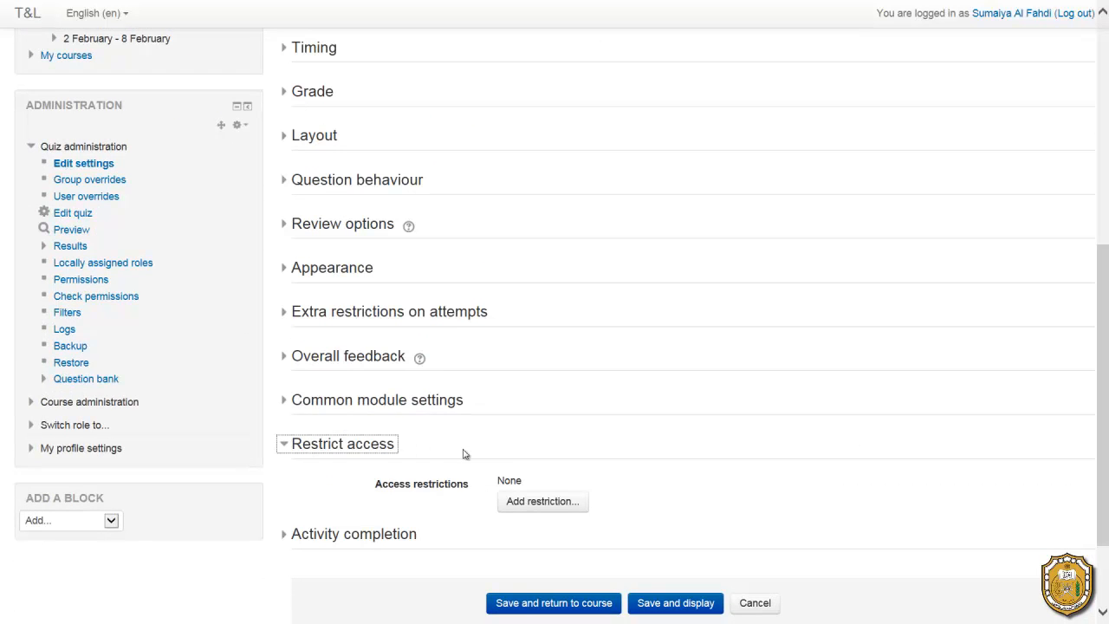
# Step: Add an activity completion restriction to the quiz, requiring Task 2: Forum 1 to be marked complete
pyautogui.scroll(-1, 422, 447)
pyautogui.click(528, 405)
pyautogui.click(451, 202)
pyautogui.click(724, 424)
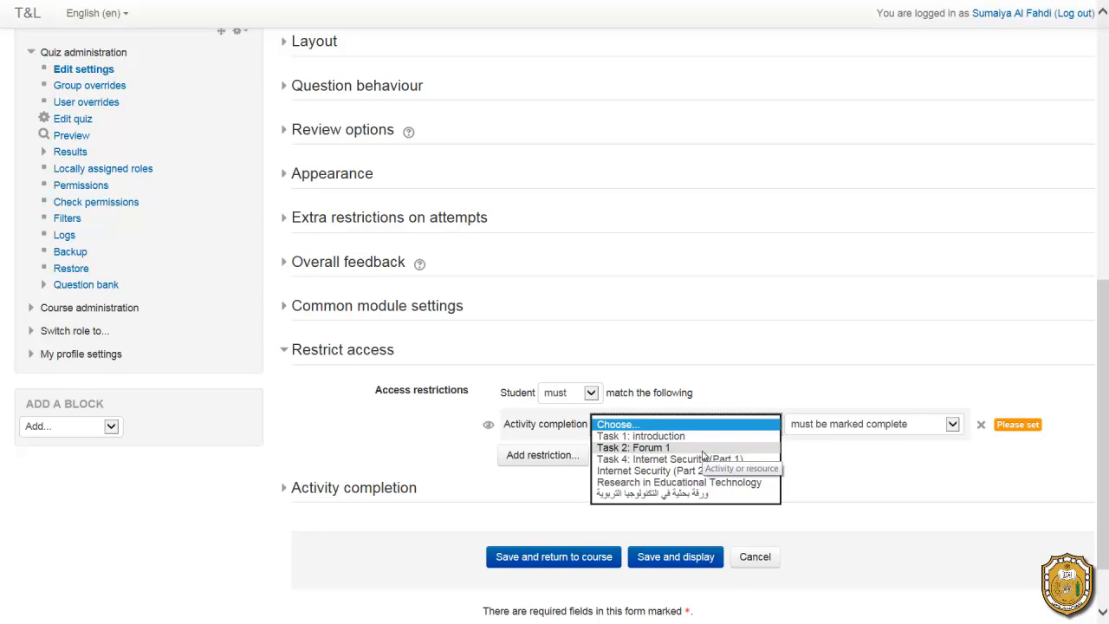
pyautogui.click(703, 449)
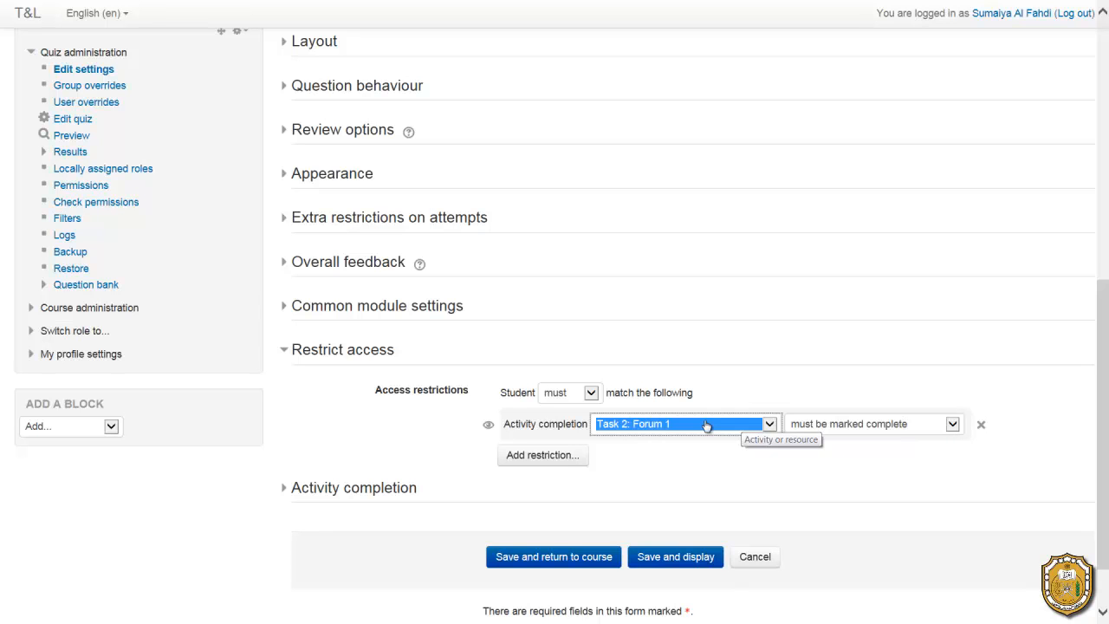
pyautogui.click(525, 512)
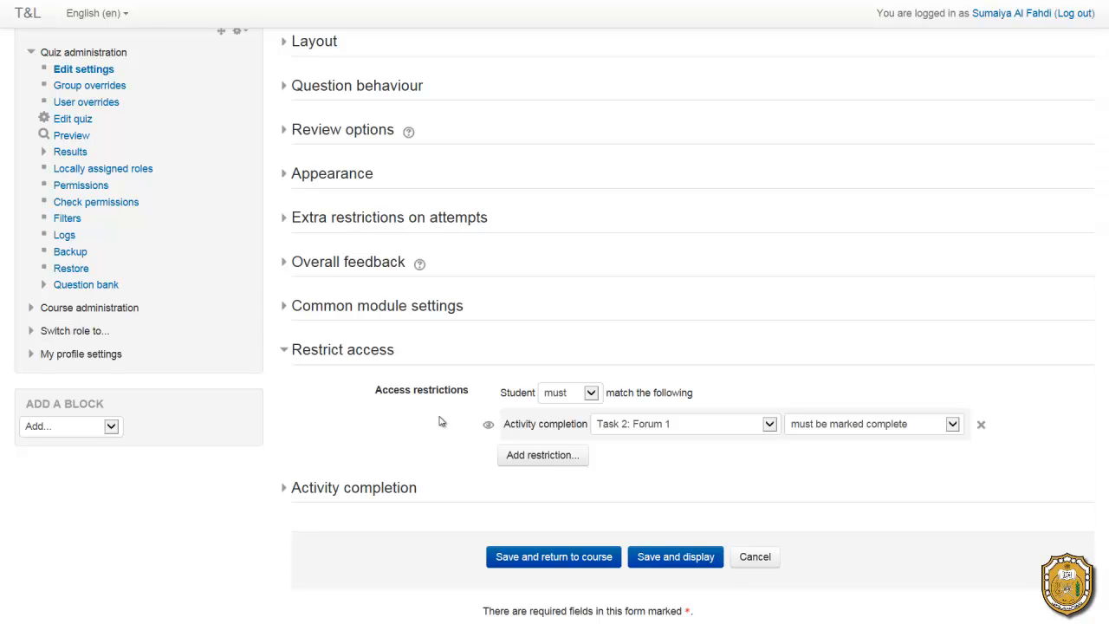
# Step: Set the quiz's completion tracking to show the activity as complete when conditions are met
pyautogui.scroll(-2, 440, 422)
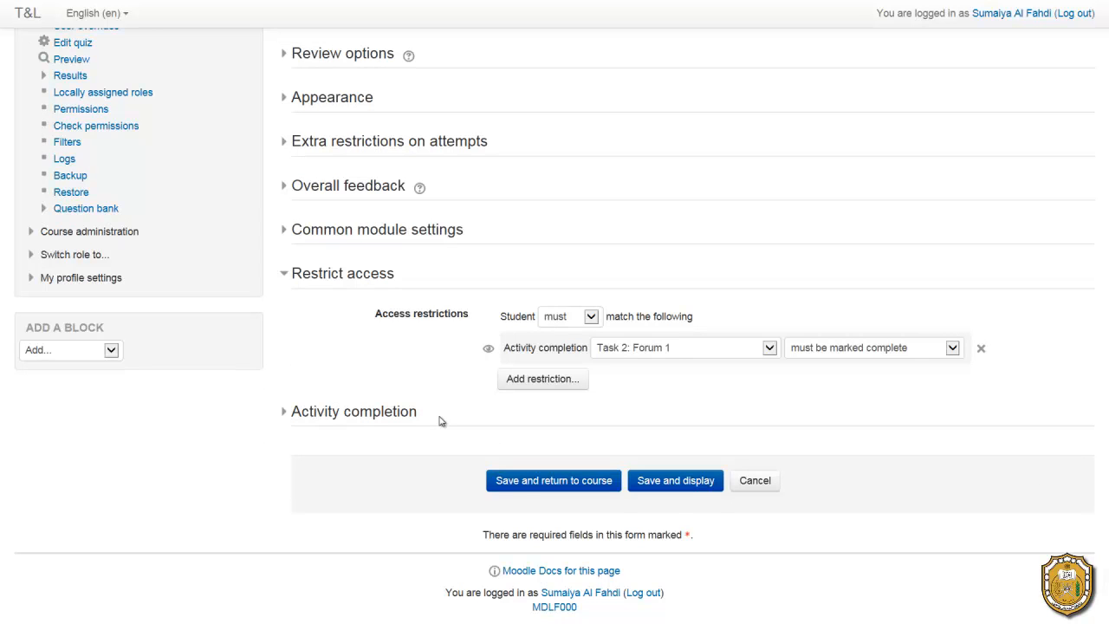
pyautogui.click(387, 415)
pyautogui.scroll(-2, 387, 407)
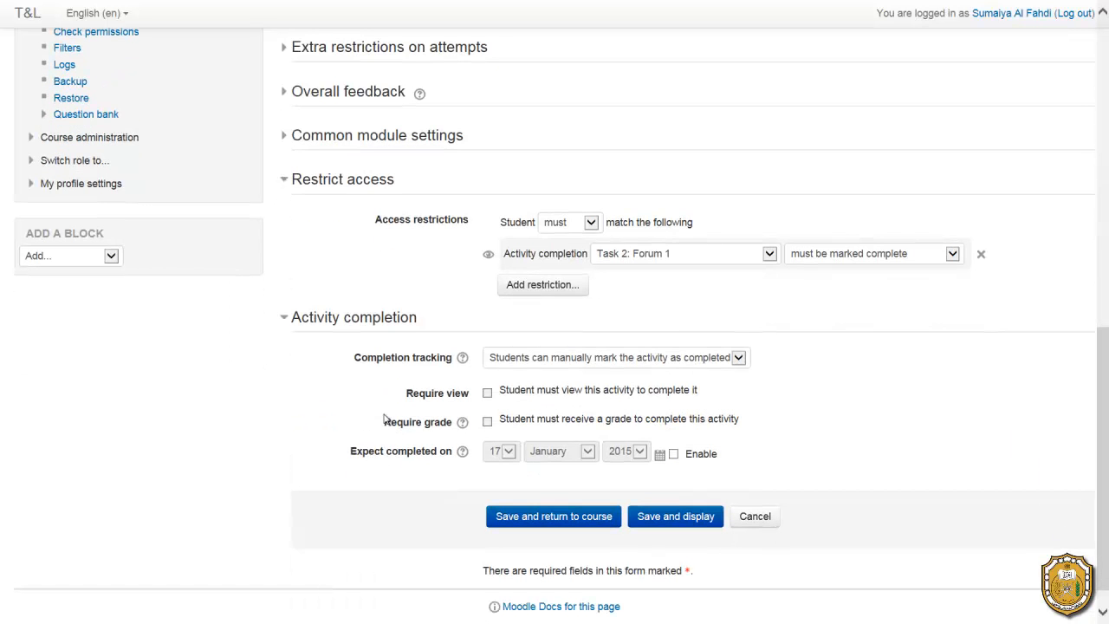
pyautogui.click(592, 358)
pyautogui.click(529, 371)
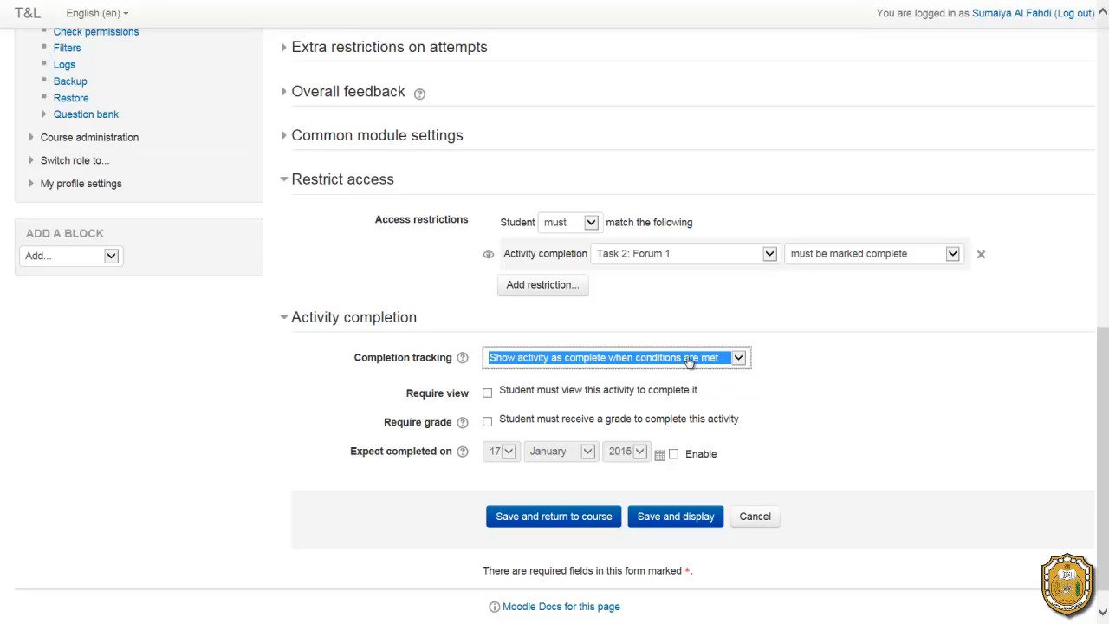
# Step: Require students to view the quiz to complete it, and save, returning to the course
pyautogui.click(487, 393)
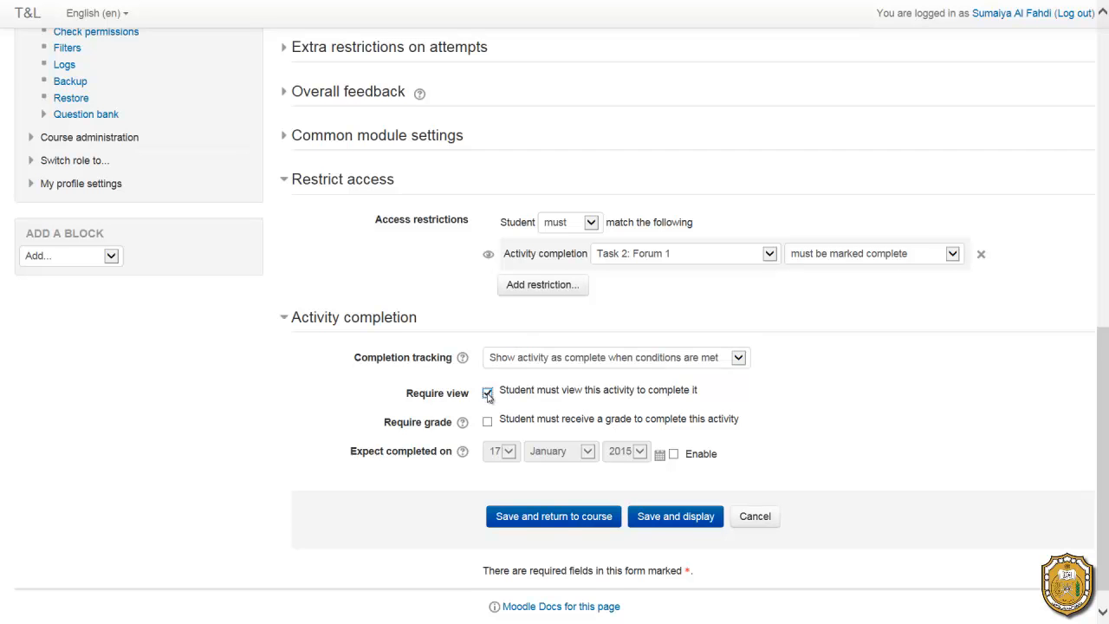
pyautogui.scroll(-1, 488, 396)
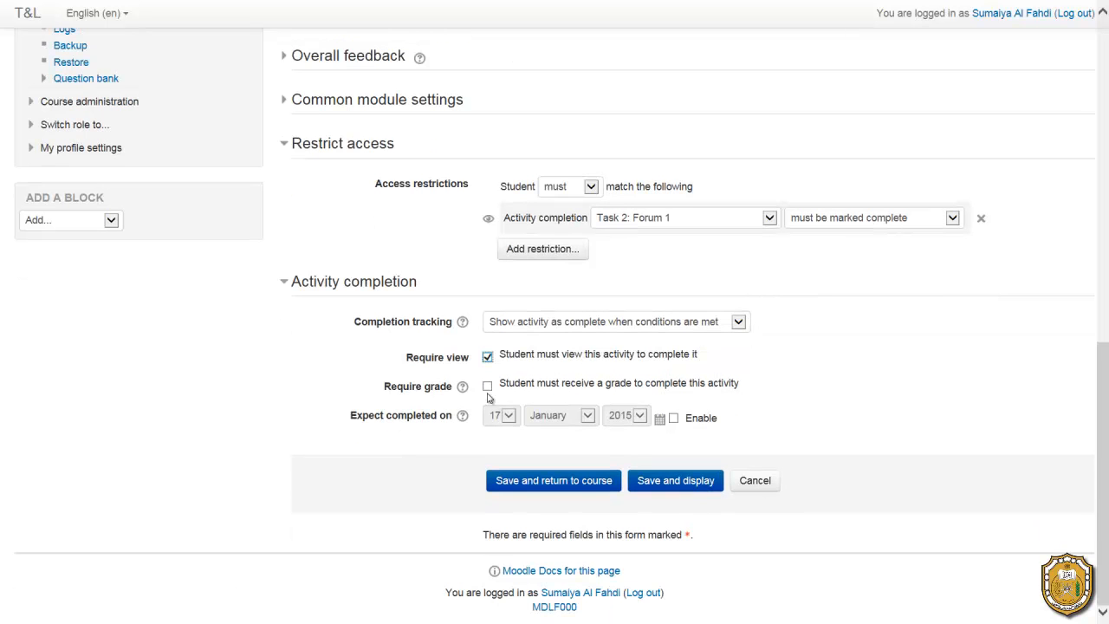
pyautogui.click(534, 482)
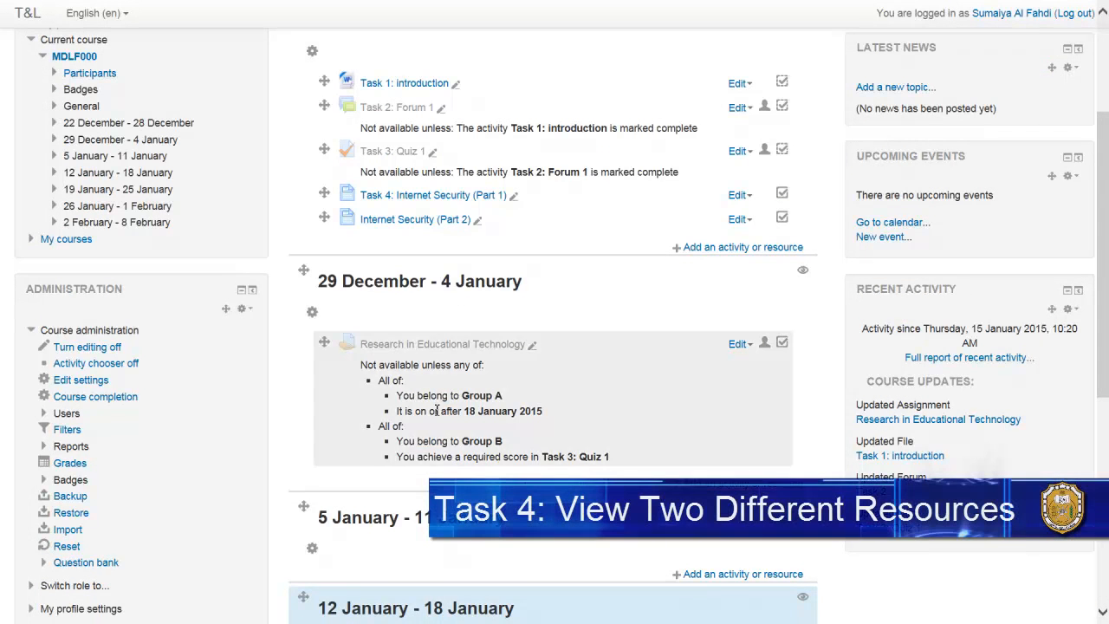
# Step: Open the settings of the Task 4: Internet Security (Part 1) page and expand its access restriction options
pyautogui.scroll(3, 401, 272)
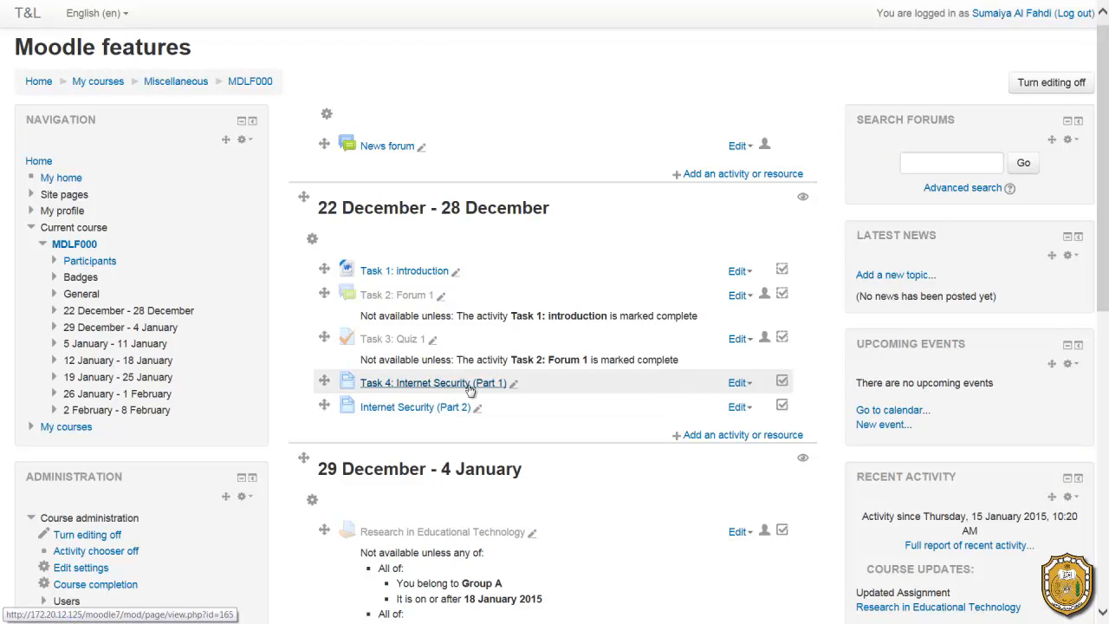
pyautogui.click(739, 383)
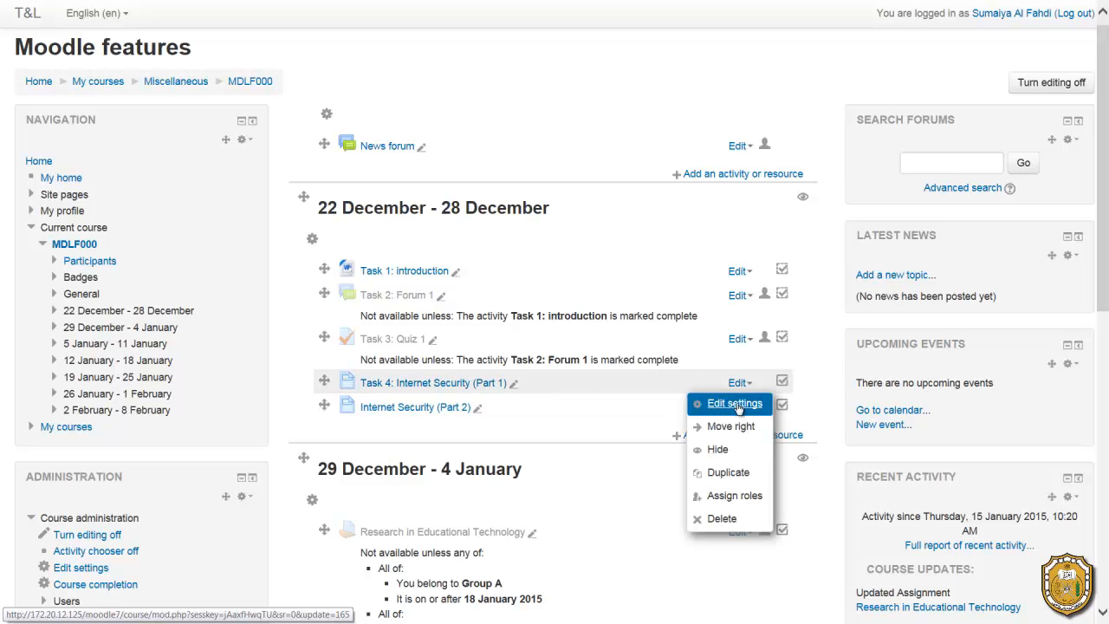
pyautogui.click(736, 405)
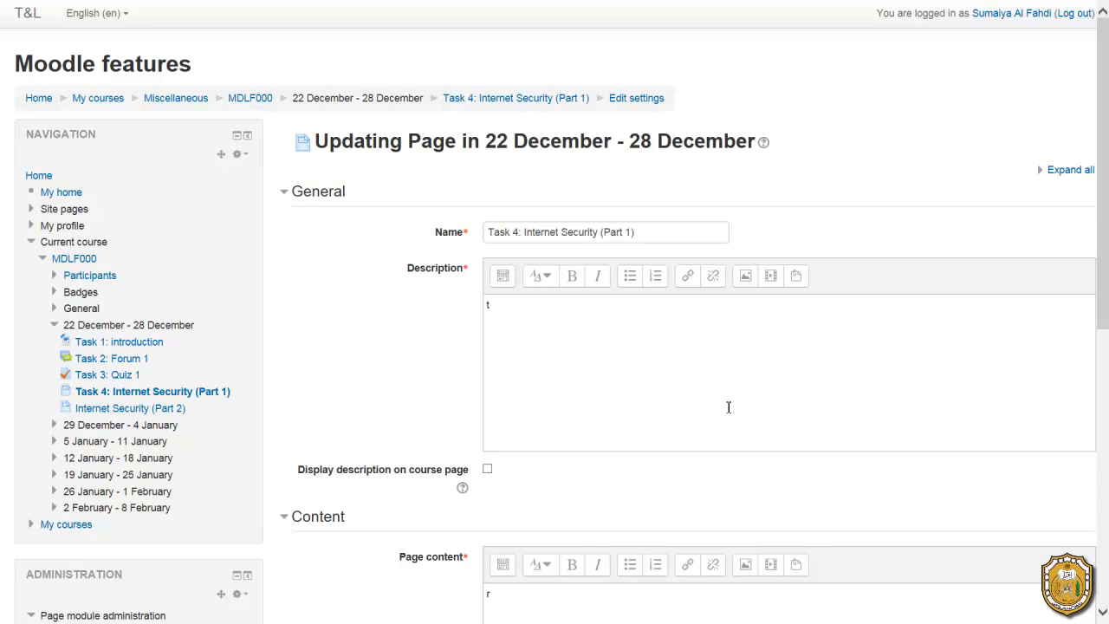
pyautogui.scroll(-5, 494, 444)
pyautogui.scroll(-2, 493, 445)
pyautogui.click(342, 372)
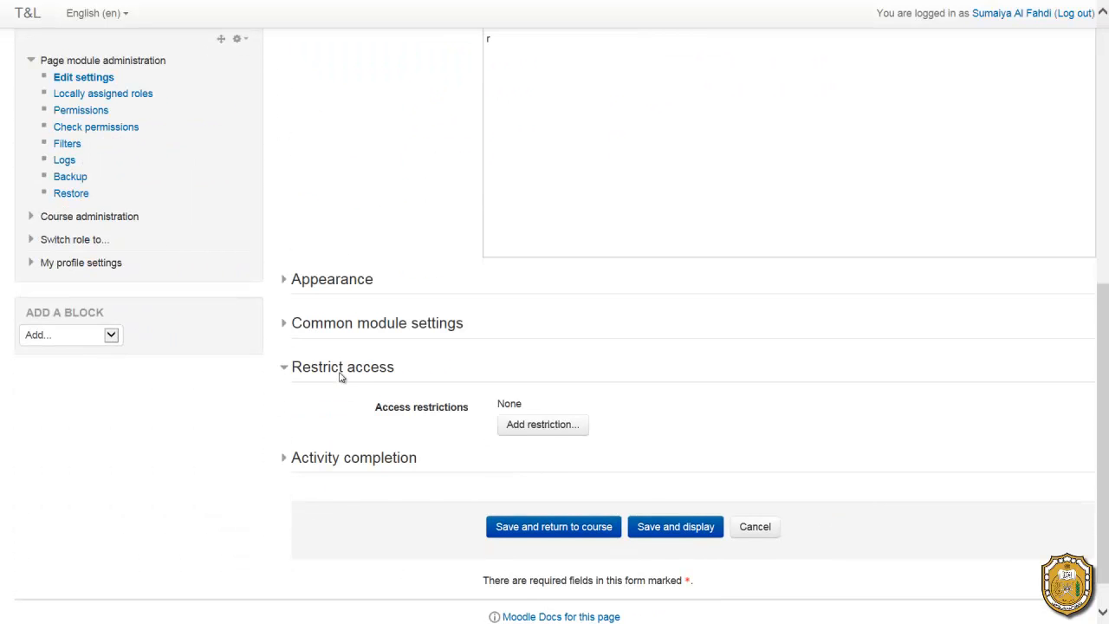
# Step: Add a grade restriction to the Part 1 page, based on the Task 3: Quiz 1 grade
pyautogui.click(543, 426)
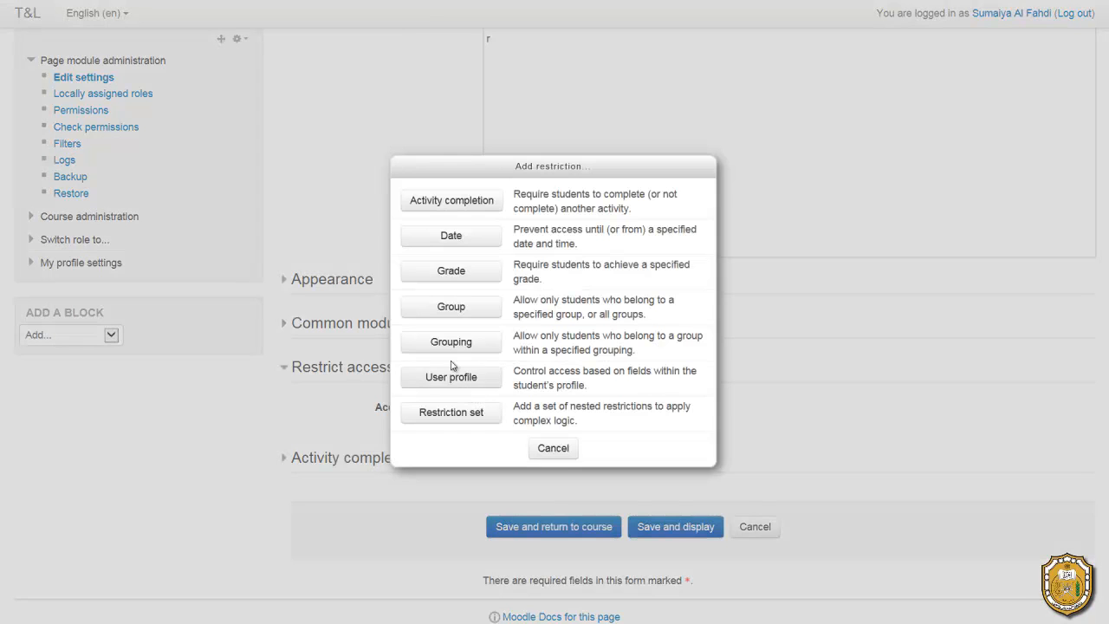
pyautogui.click(443, 274)
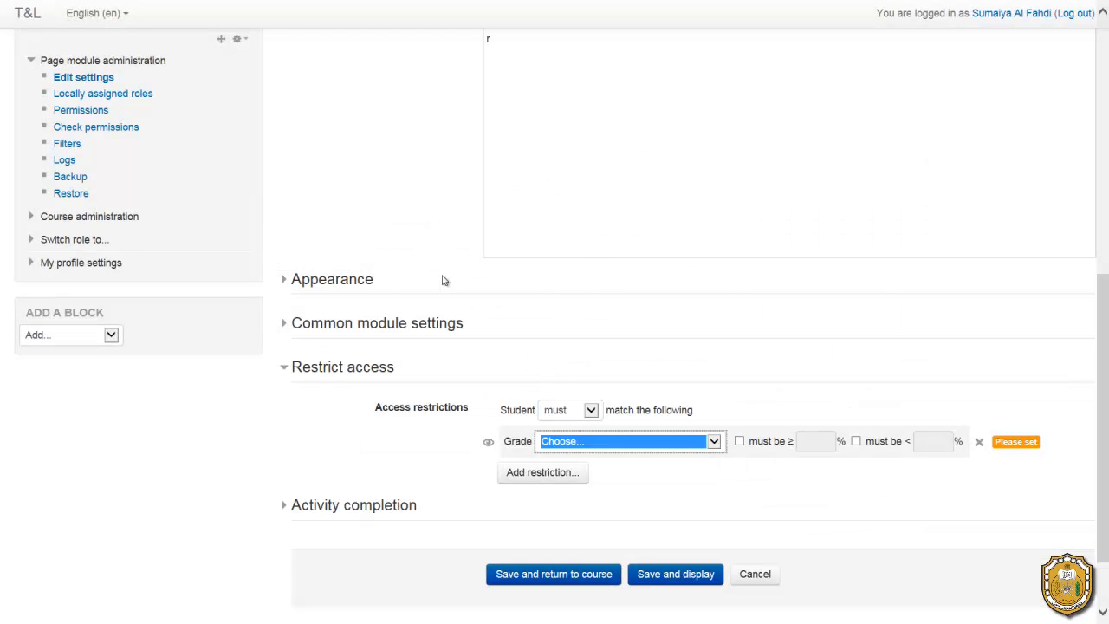
pyautogui.click(615, 447)
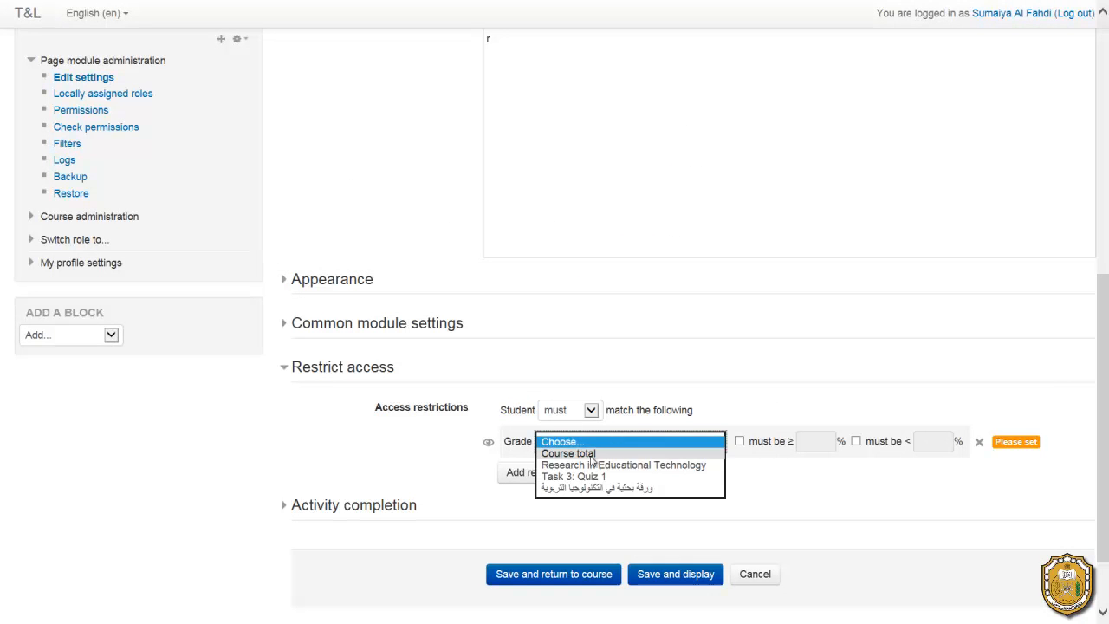
pyautogui.click(581, 477)
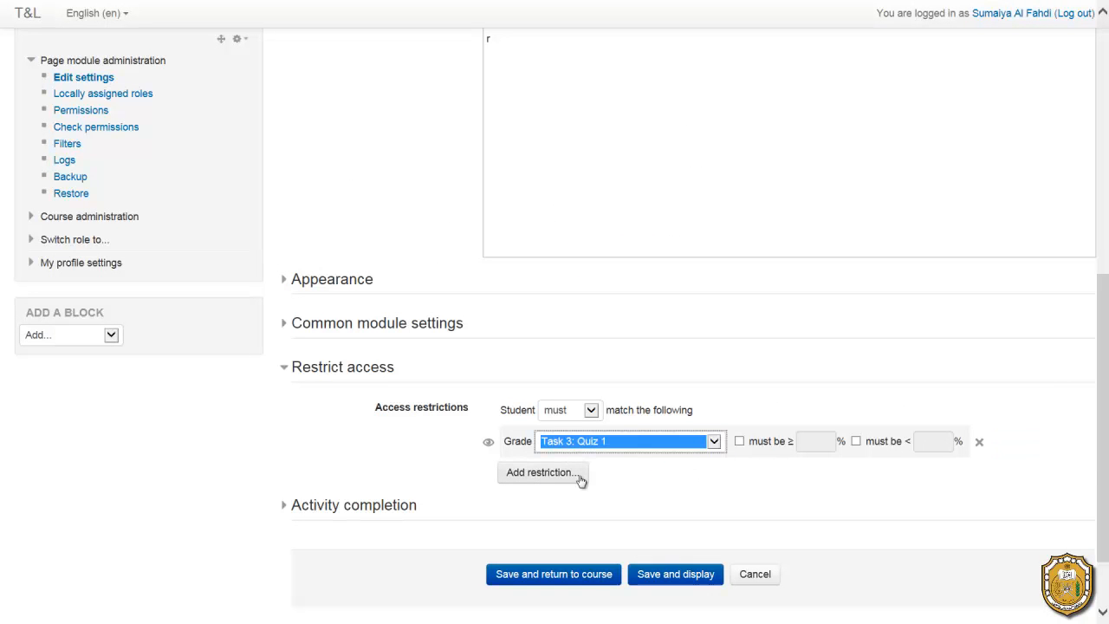
# Step: Require a quiz grade of at least 0% and below 50% for the Part 1 page, and save, returning to the course
pyautogui.click(739, 441)
pyautogui.click(802, 442)
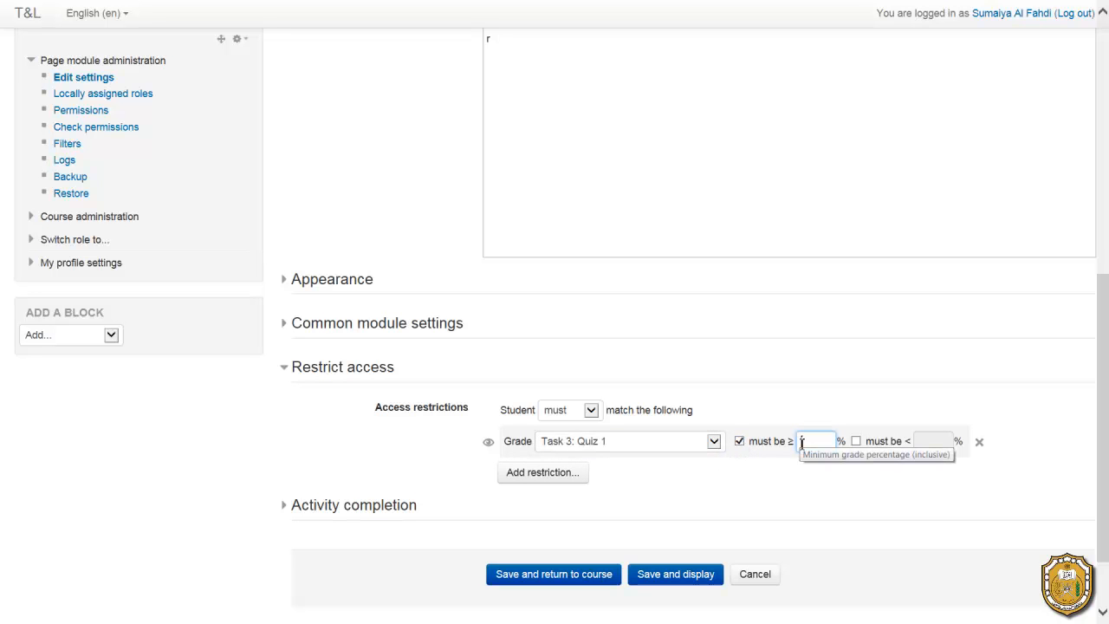
pyautogui.write('7')
pyautogui.click(877, 442)
pyautogui.click(927, 442)
pyautogui.write('50')
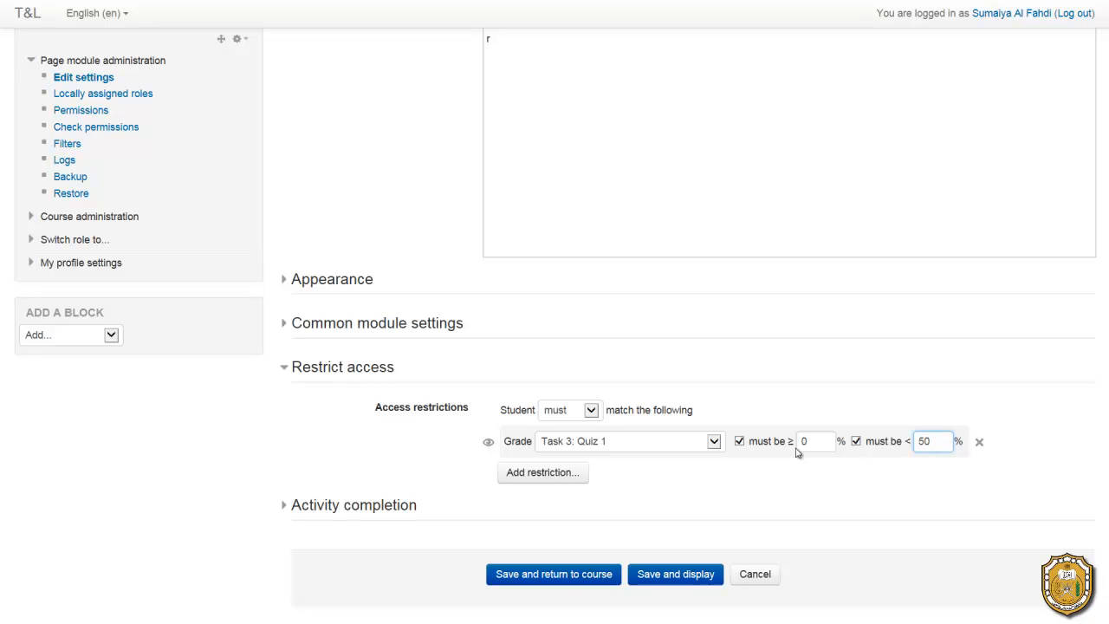
pyautogui.click(565, 576)
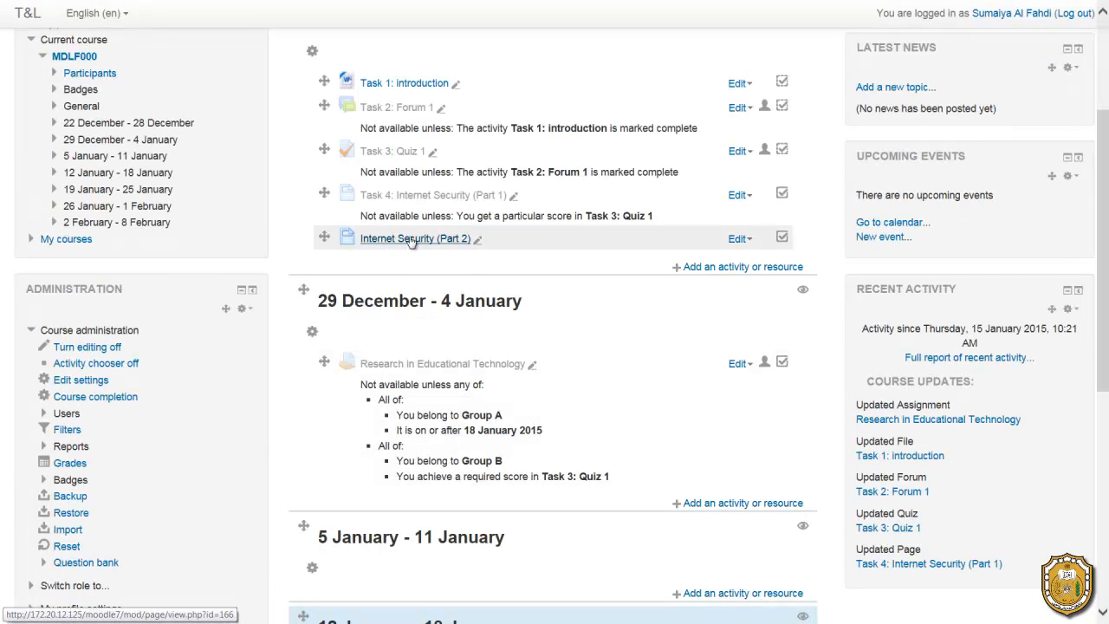
# Step: Open the settings of the Internet Security (Part 2) page and expand its access restriction options
pyautogui.click(736, 239)
pyautogui.click(729, 261)
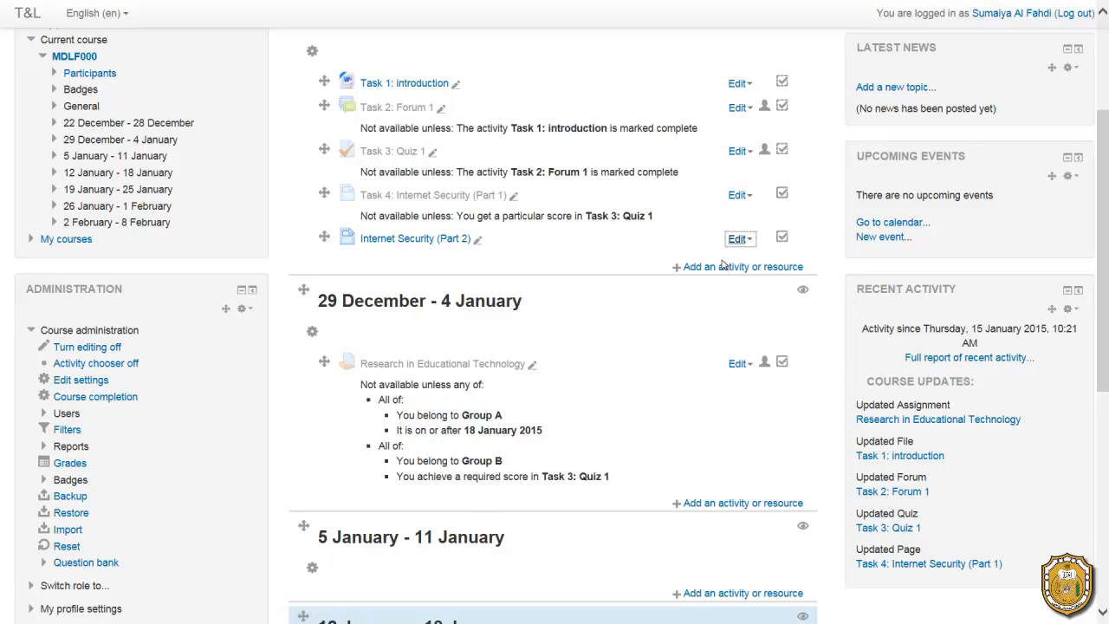
pyautogui.scroll(-10, 574, 327)
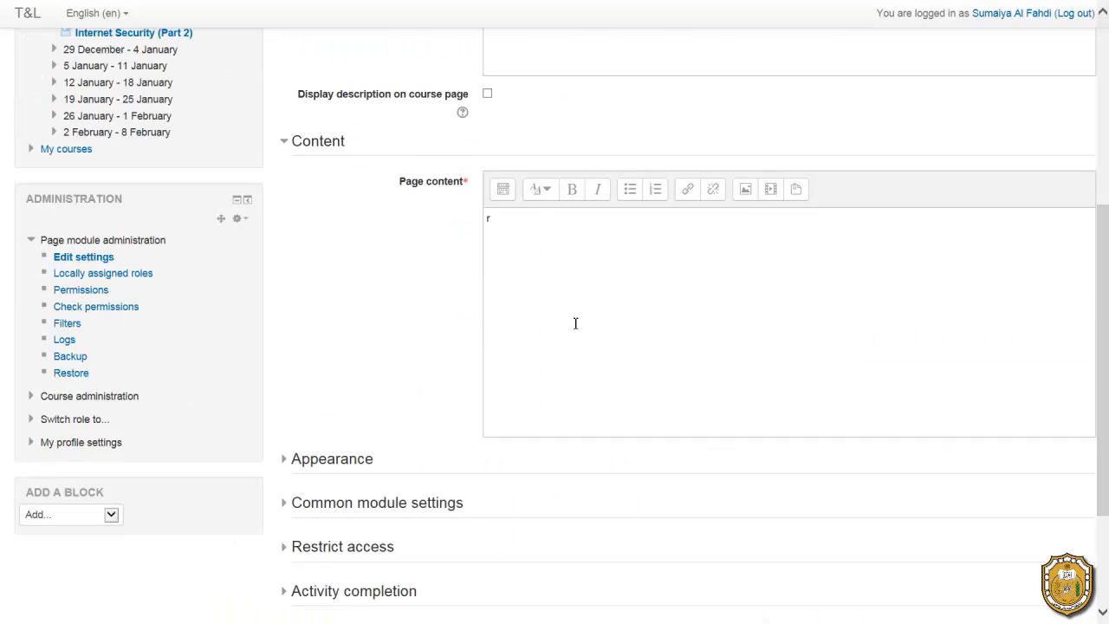
pyautogui.click(376, 368)
pyautogui.scroll(-1, 451, 385)
# Step: Add a grade restriction to the Part 2 page, based on the Task 3: Quiz 1 grade
pyautogui.click(528, 381)
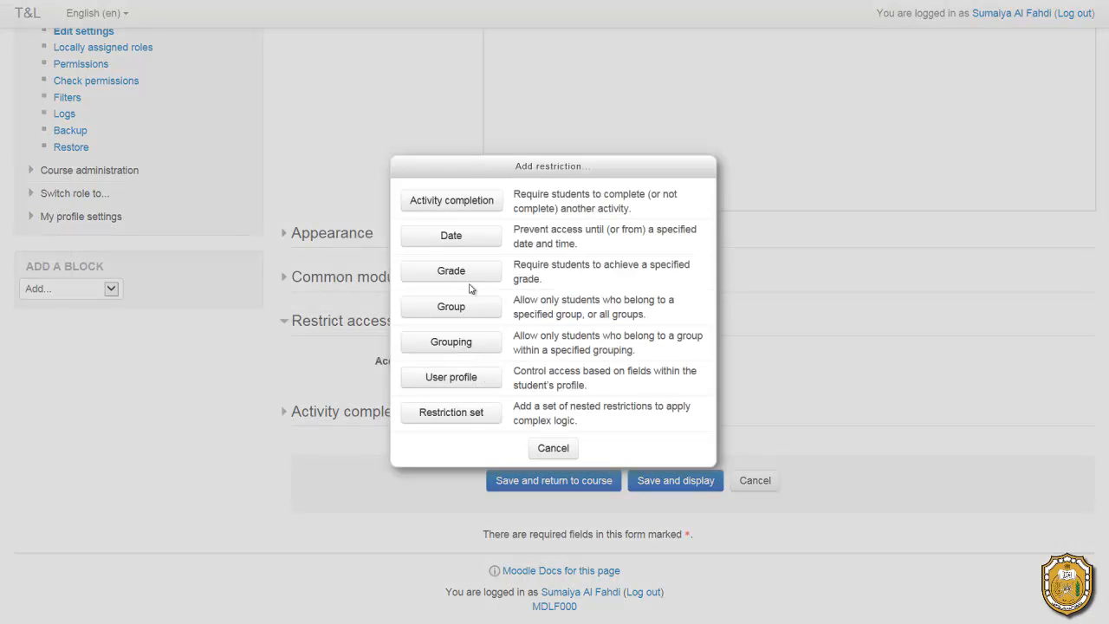
pyautogui.click(468, 272)
pyautogui.click(567, 349)
pyautogui.click(588, 389)
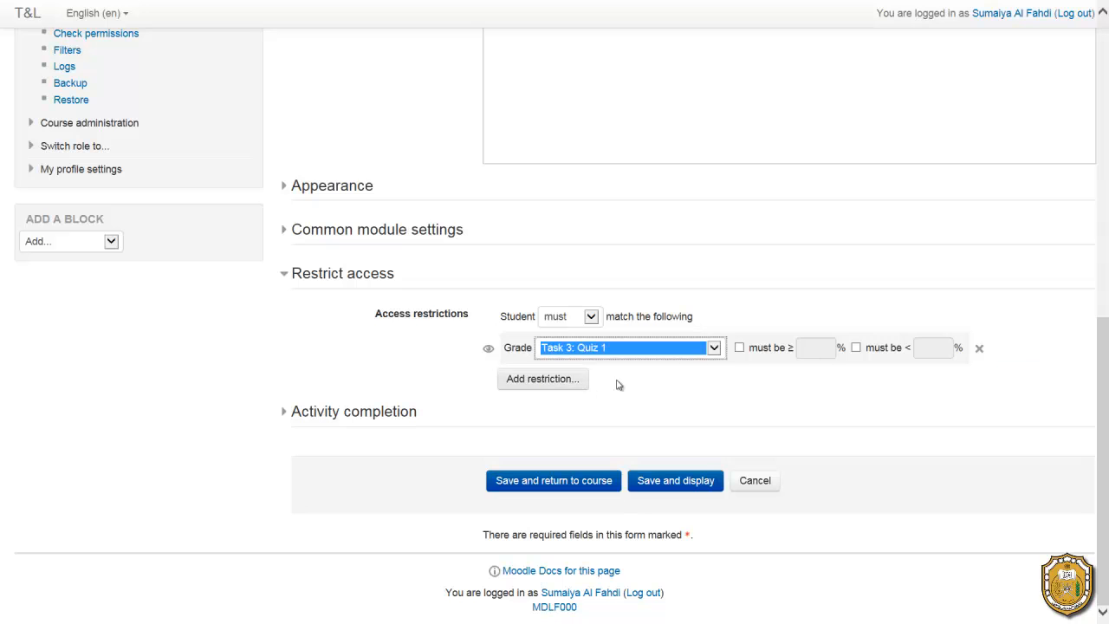
# Step: Set the minimum quiz grade for accessing the Part 2 page to 50%, and save, returning to the course
pyautogui.click(774, 350)
pyautogui.click(812, 346)
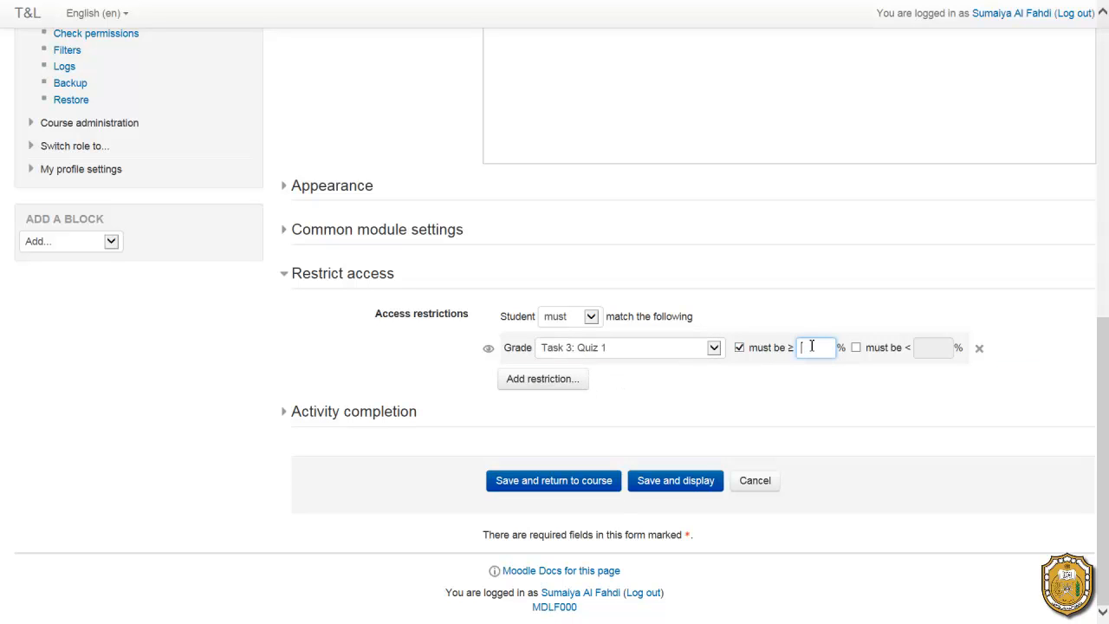
pyautogui.write('50')
pyautogui.click(554, 478)
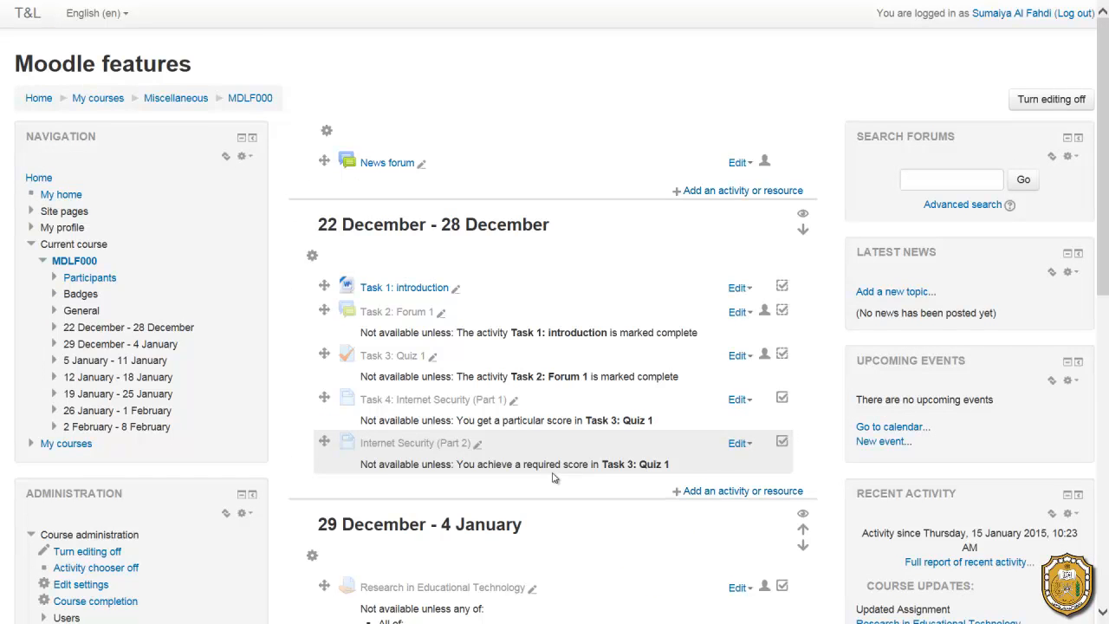
pyautogui.scroll(3, 387, 348)
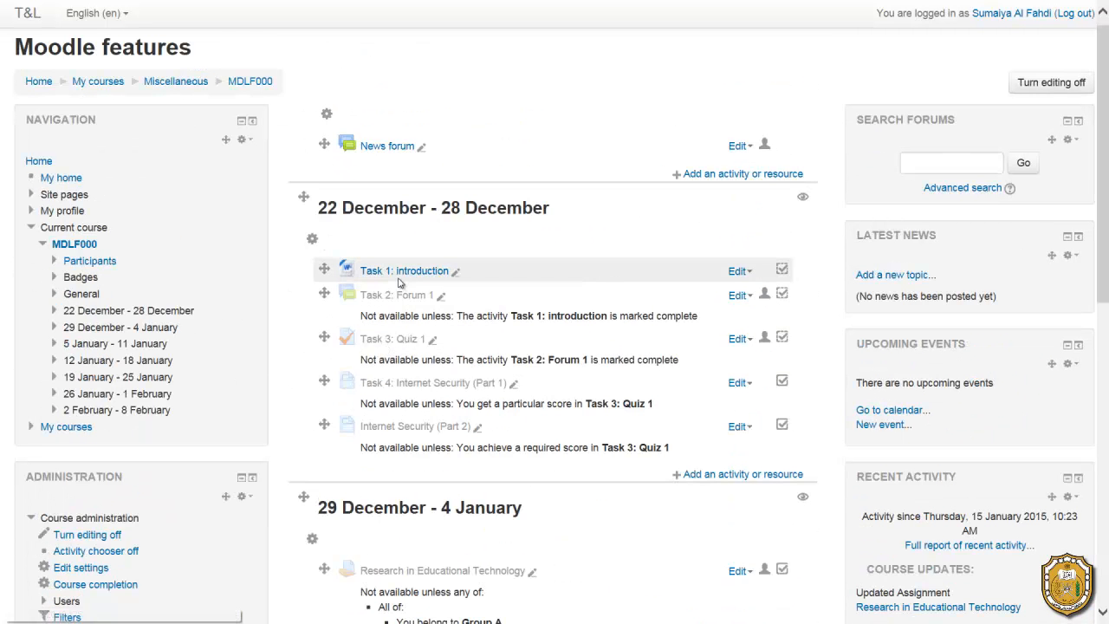